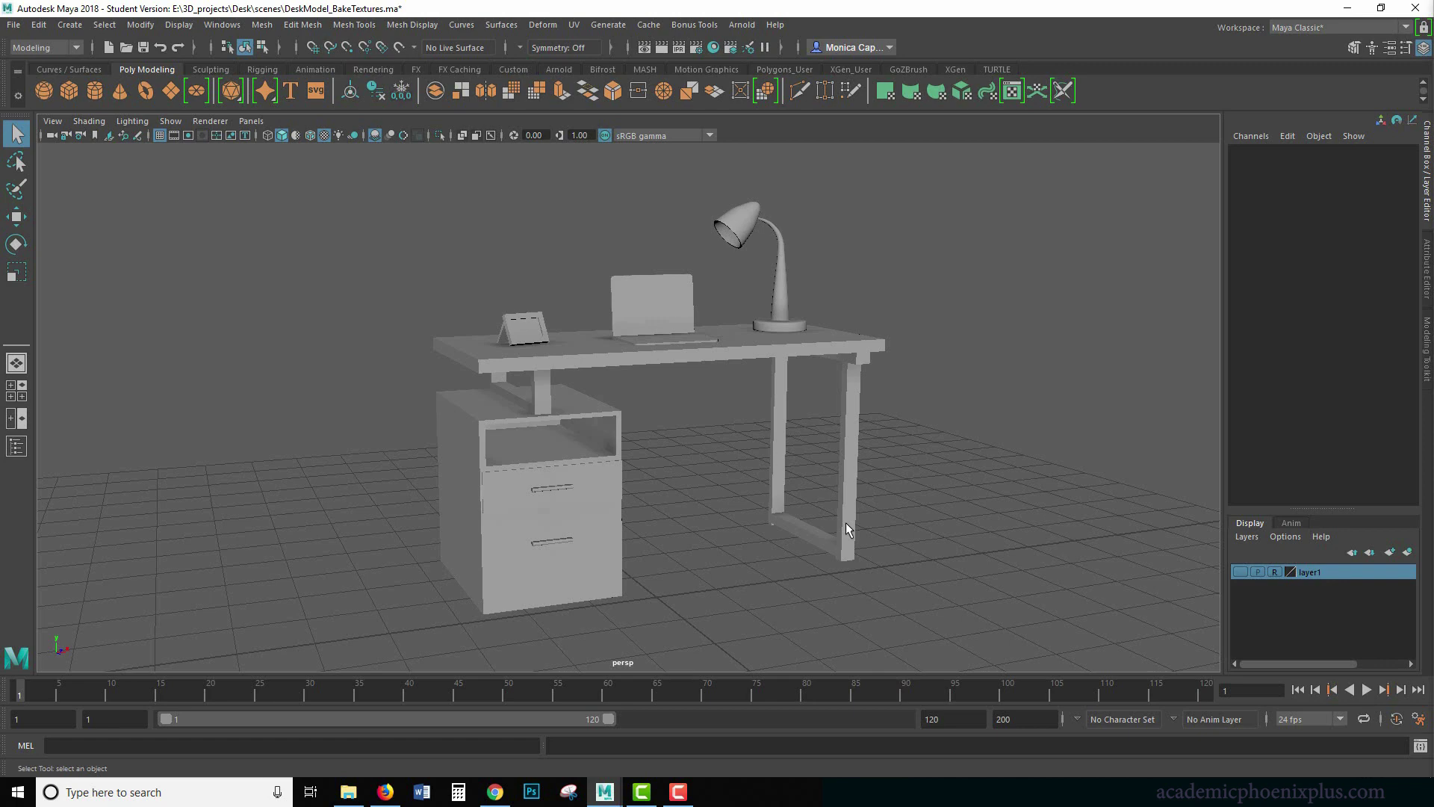
- Marquee-select the whole desk and assign it a new Arnold aiAmbientOcclusion shader
alt+drag(847, 529, 862, 475)
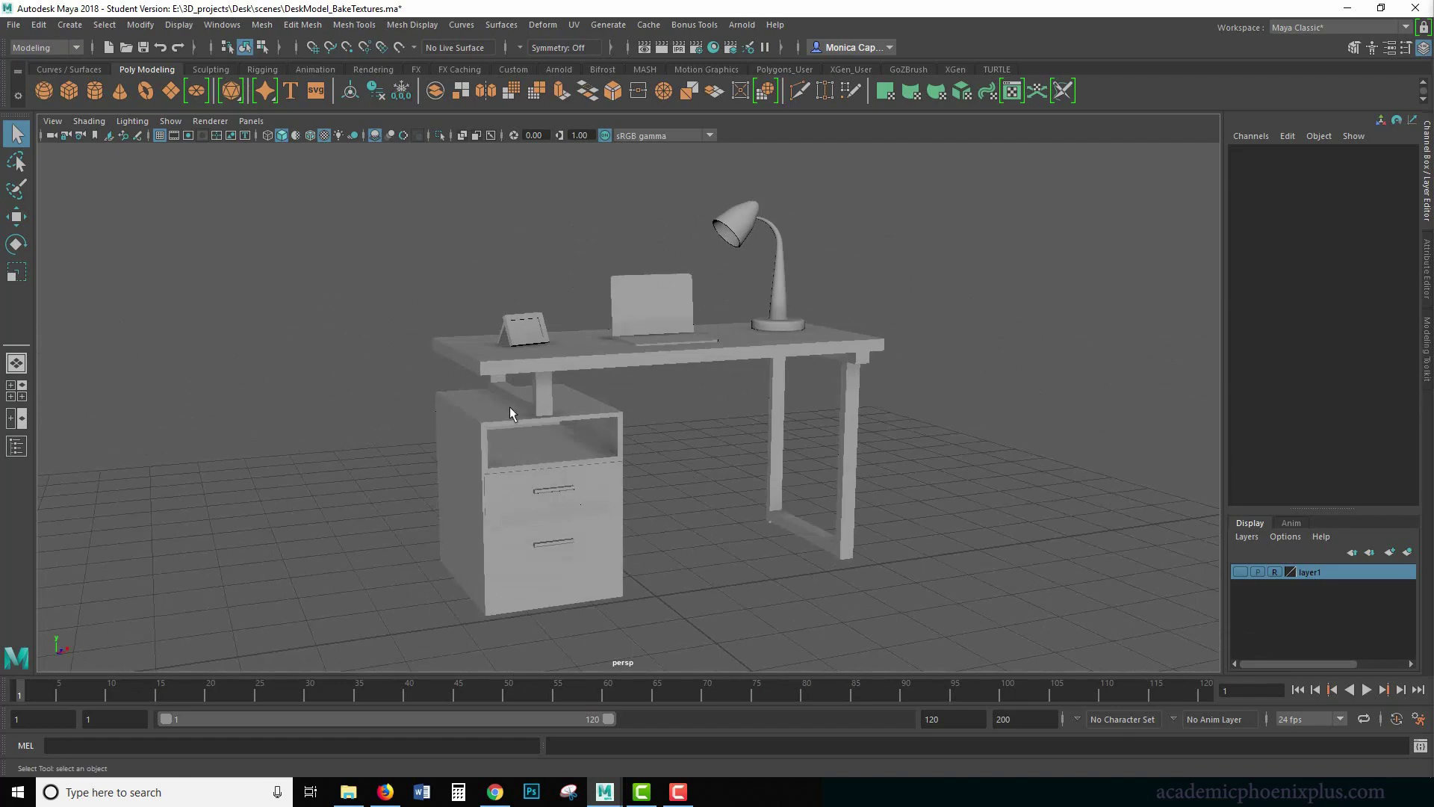
drag(415, 182, 950, 584)
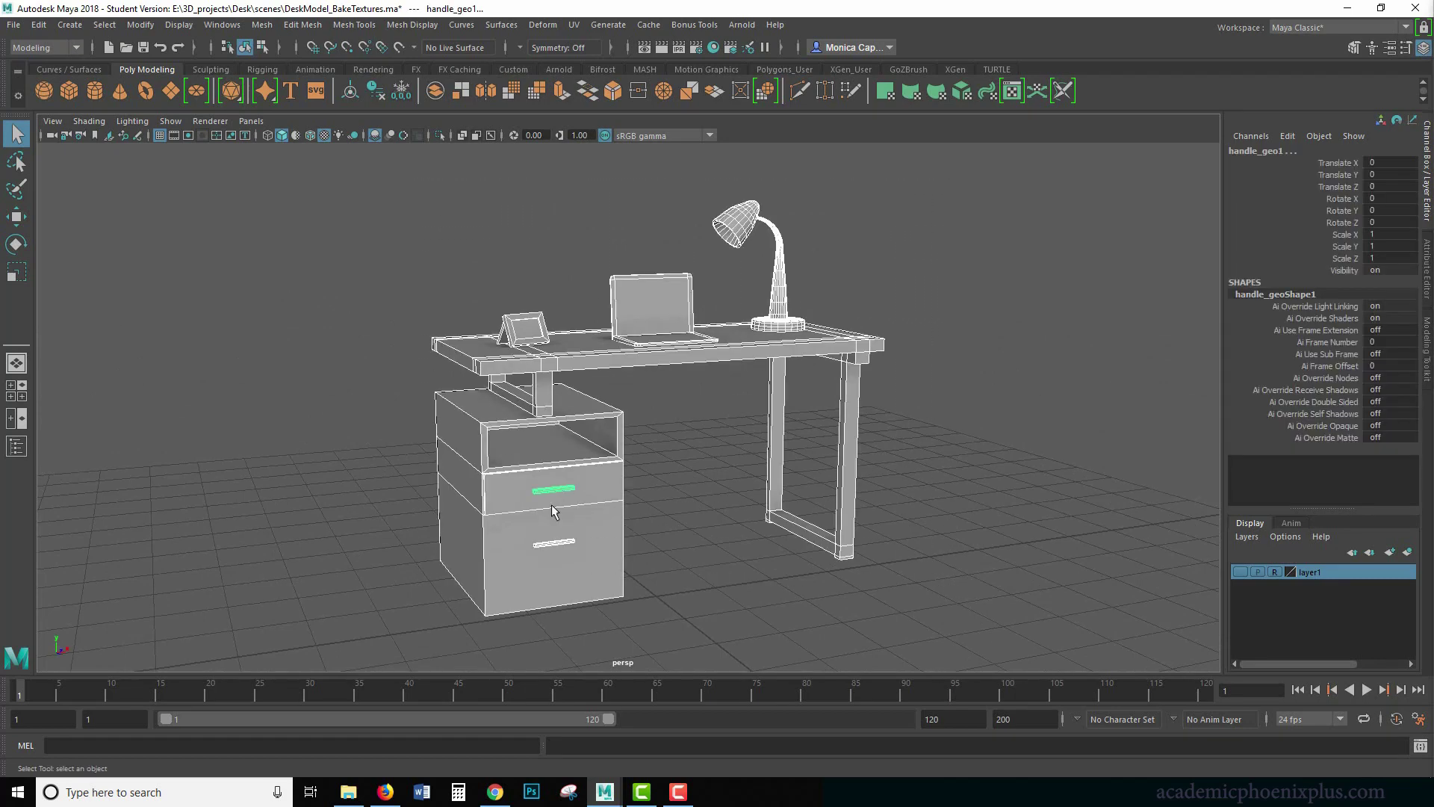
right_drag(576, 371, 617, 736)
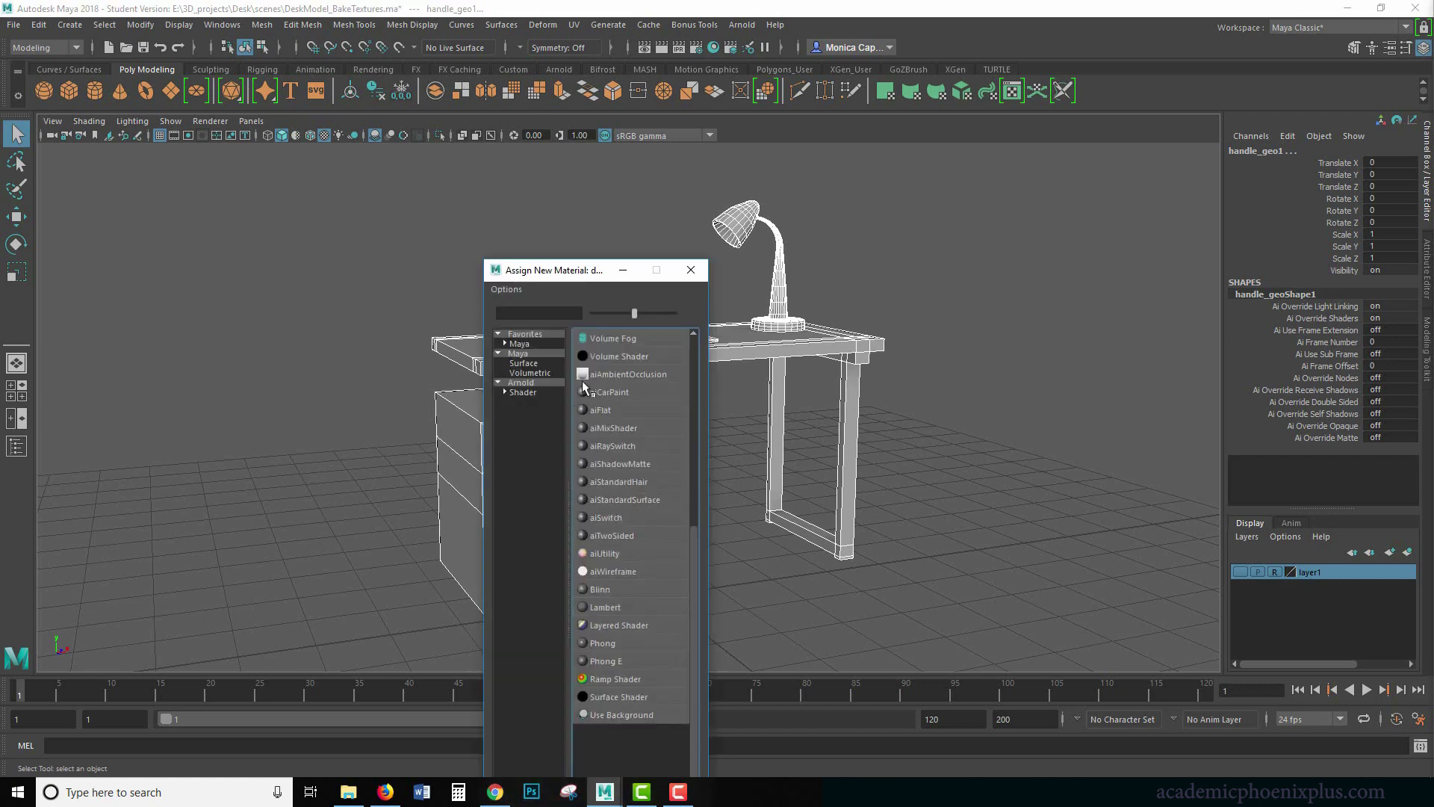
click(532, 383)
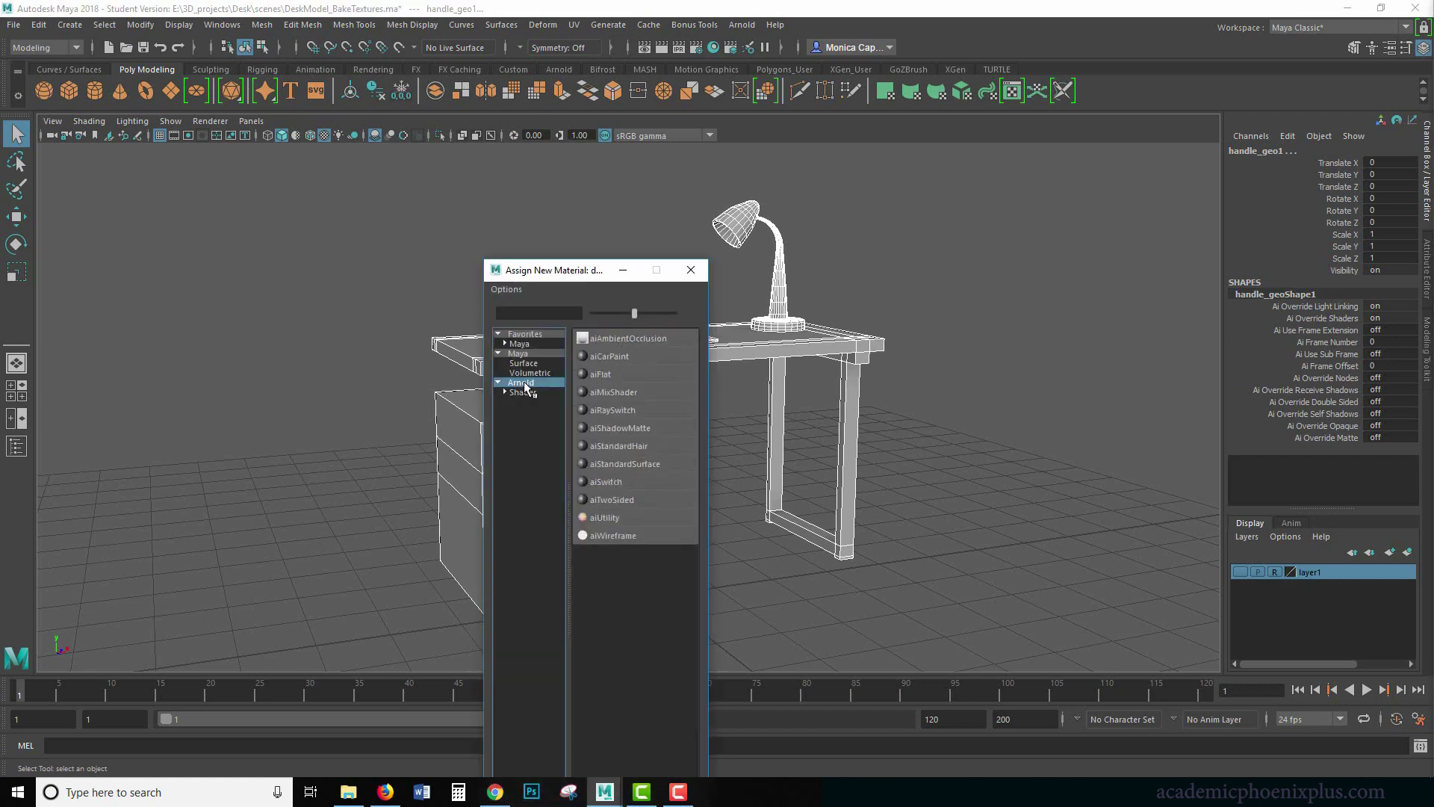
click(618, 339)
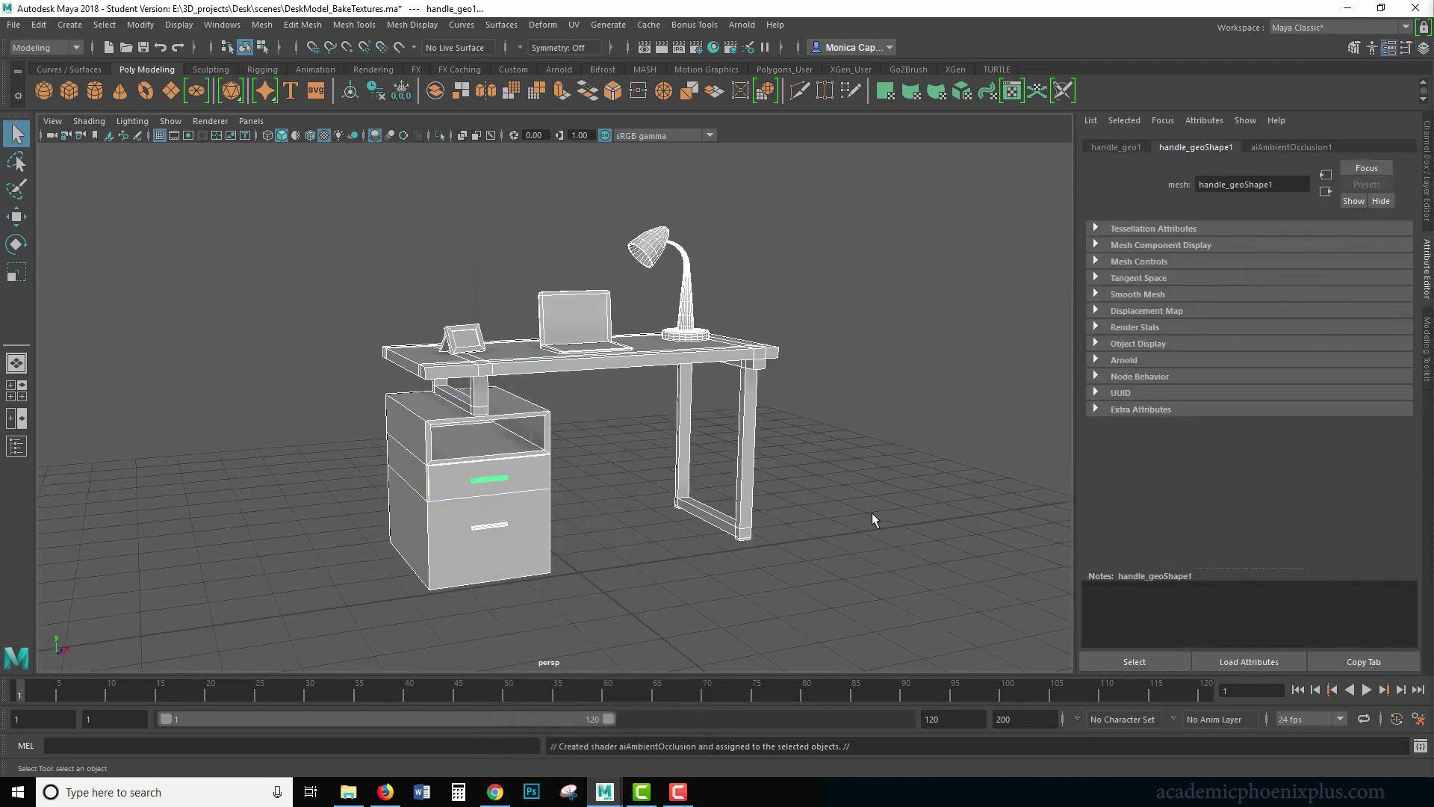
- Launch the Arnold RenderView and position its window over the viewport
click(747, 25)
click(781, 66)
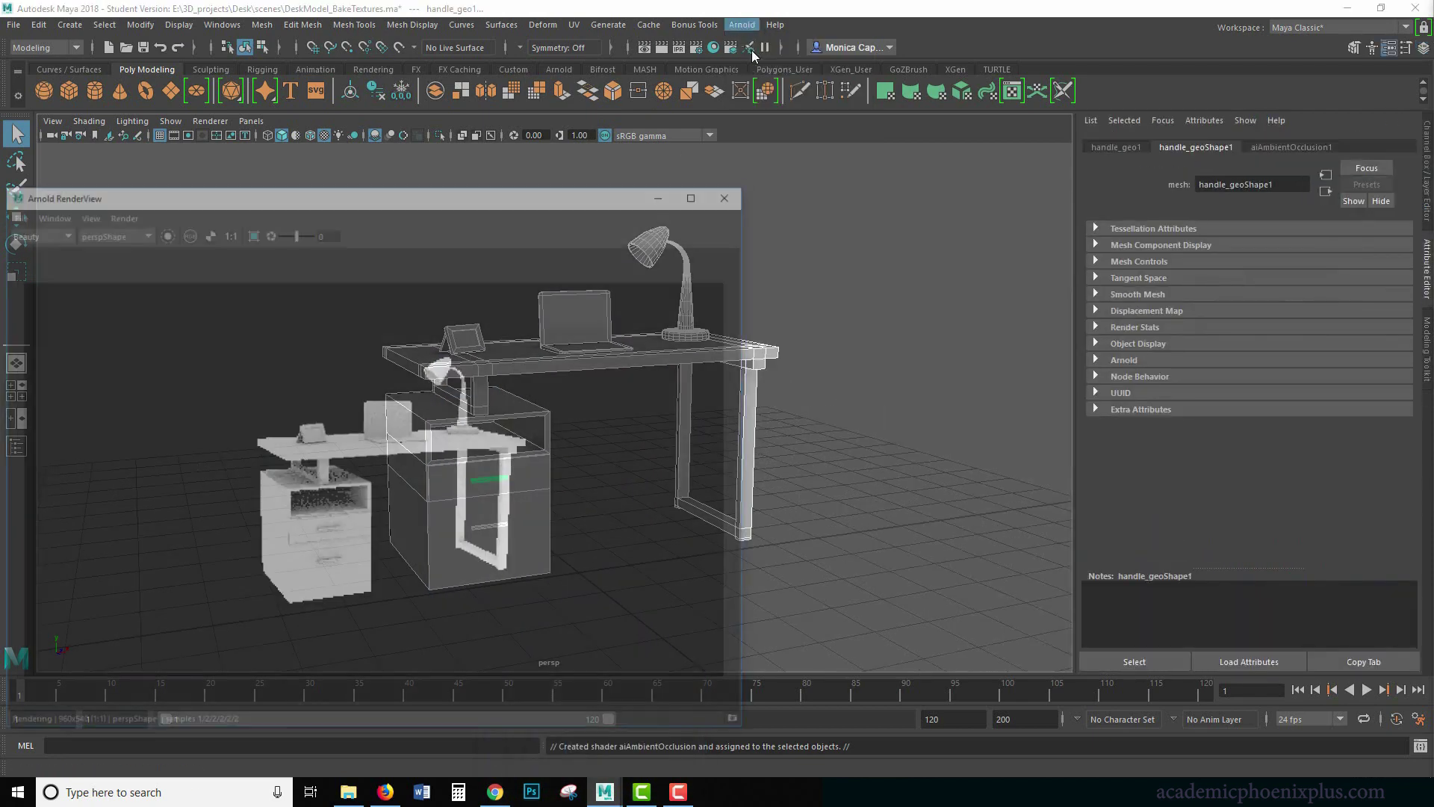
drag(538, 211, 818, 138)
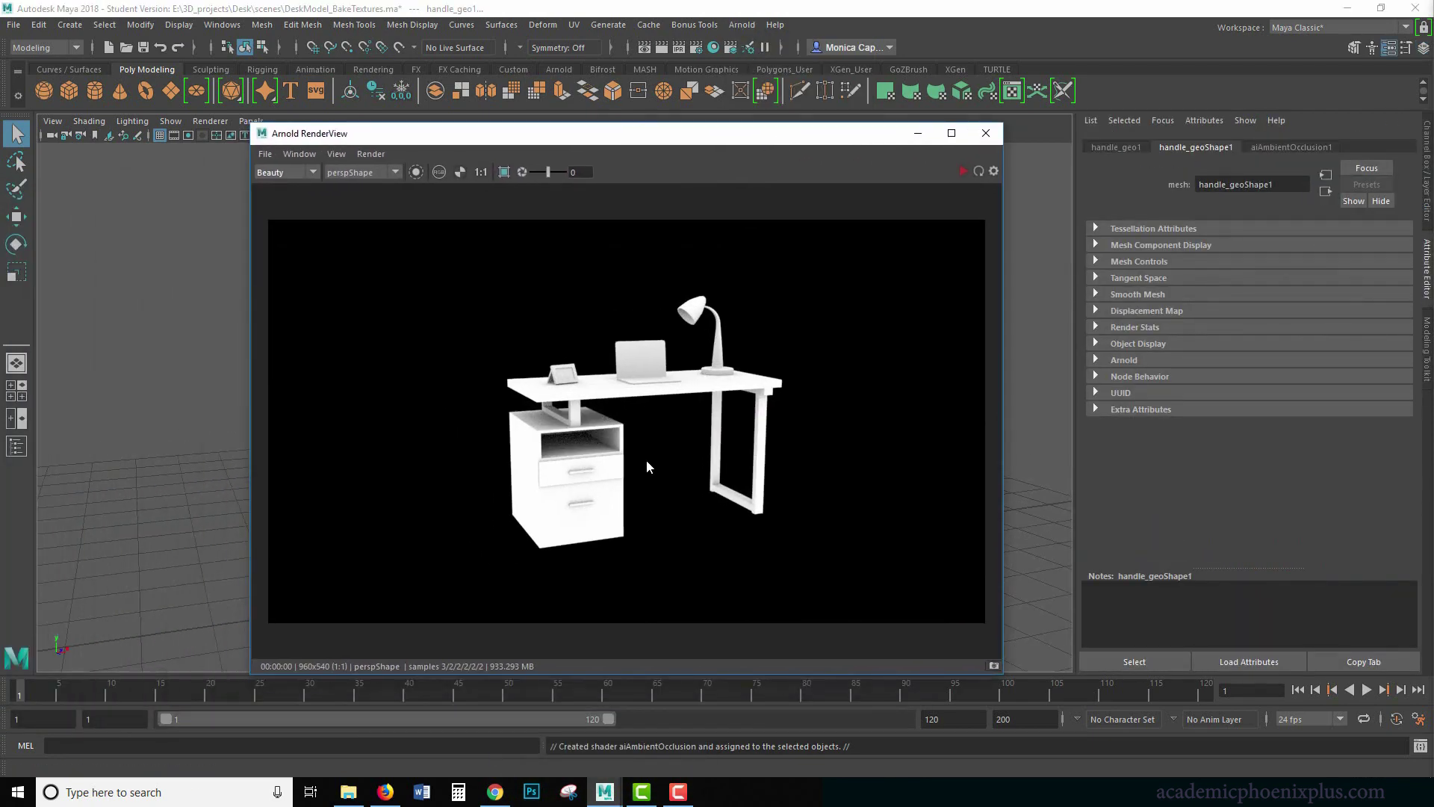
- Zoom in and pan the camera so the IPR re-renders the desk closer and higher
click(174, 411)
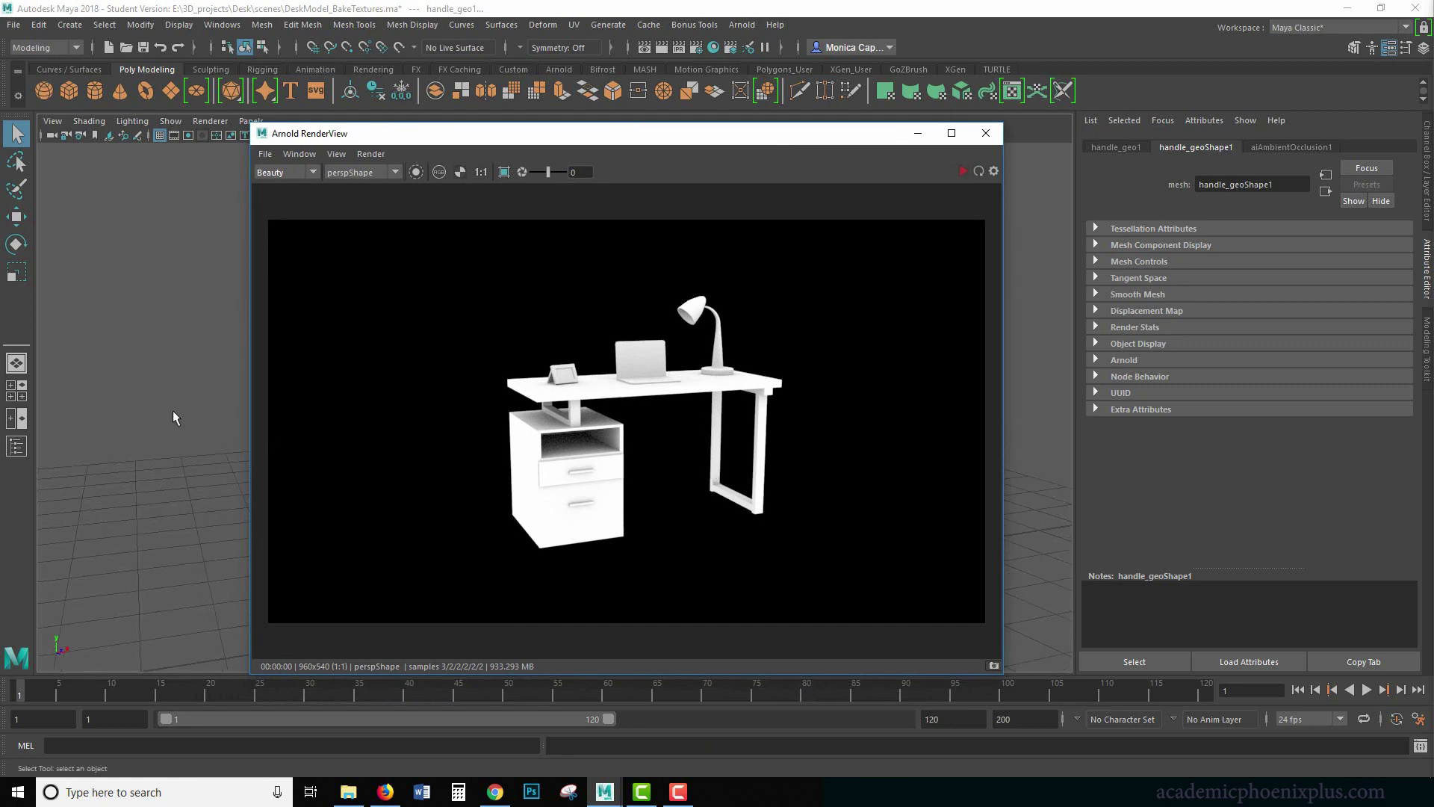
scroll(276, 410, up, 2)
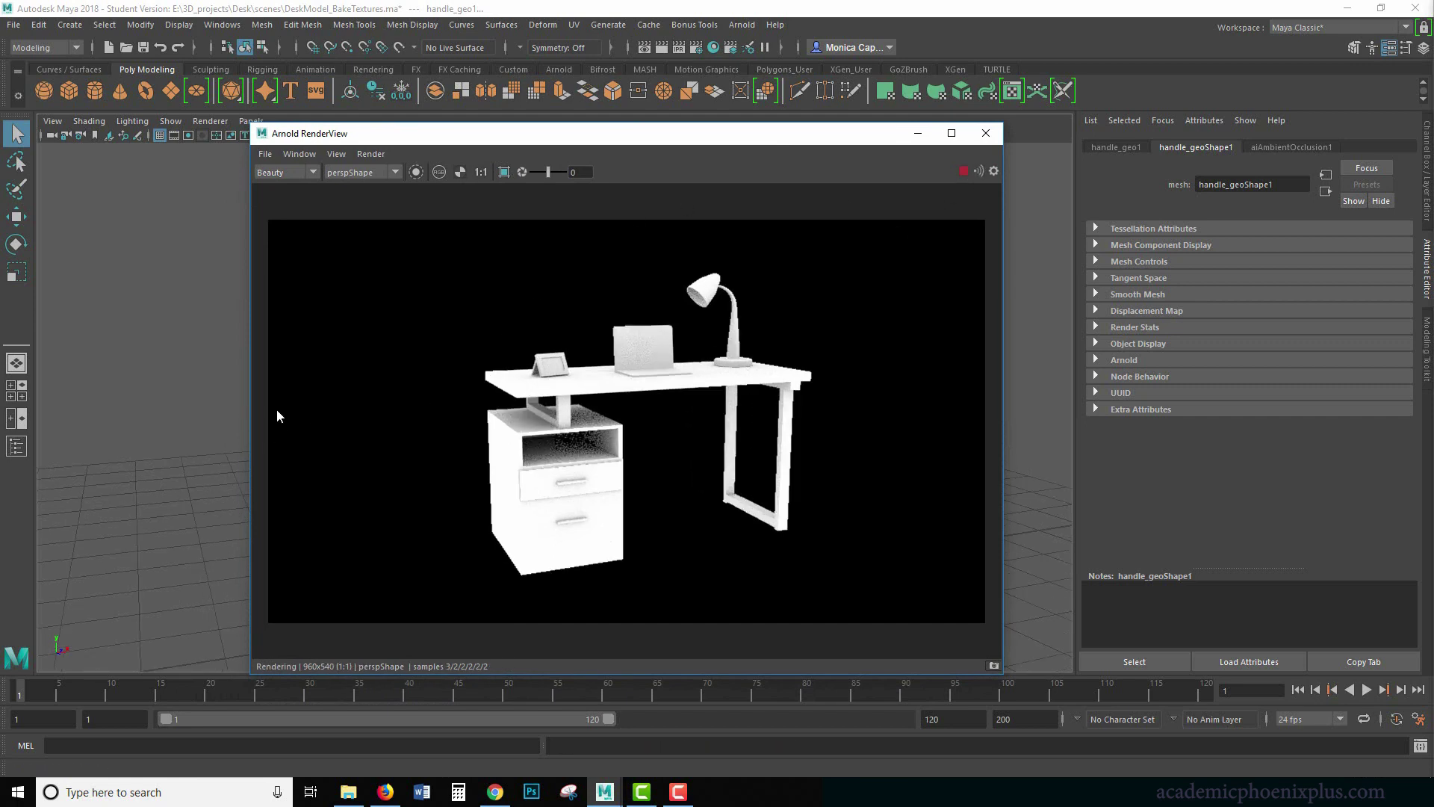
scroll(196, 405, up, 3)
scroll(144, 406, up, 2)
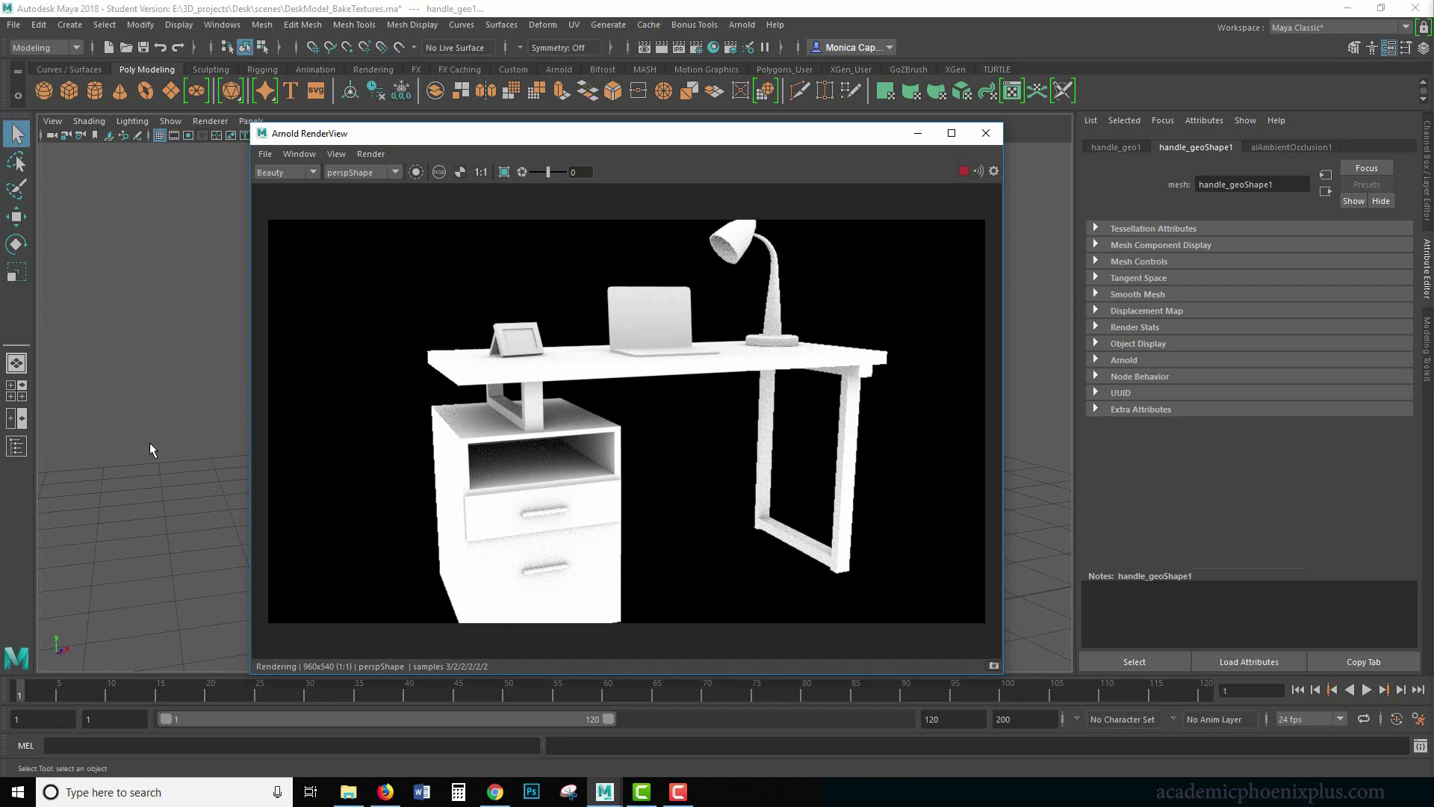
alt+middle_drag(146, 407, 142, 372)
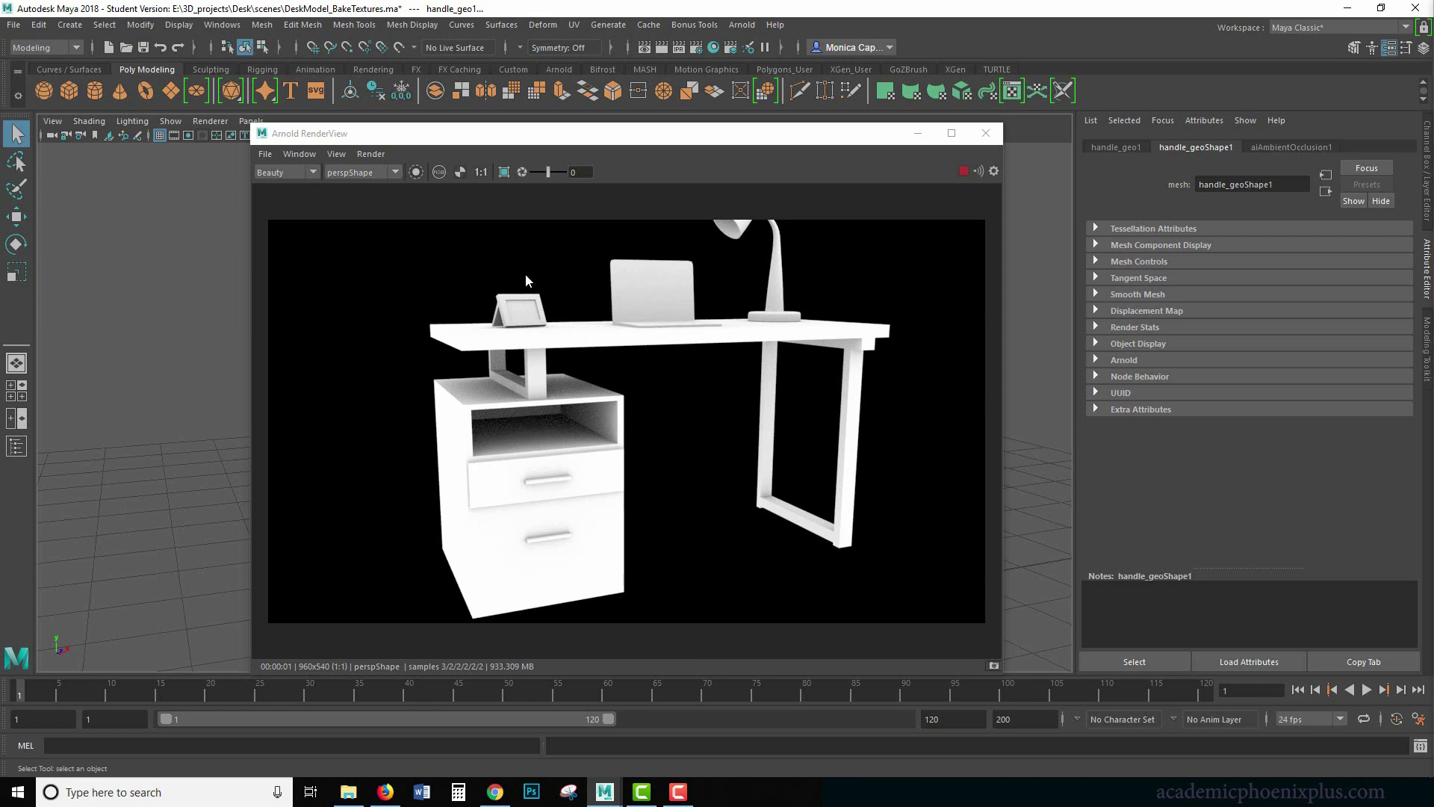
- Render a deselected close-up of the picture frame, then minimize the RenderView window
drag(632, 125, 1062, 178)
click(351, 330)
scroll(416, 353, up, 10)
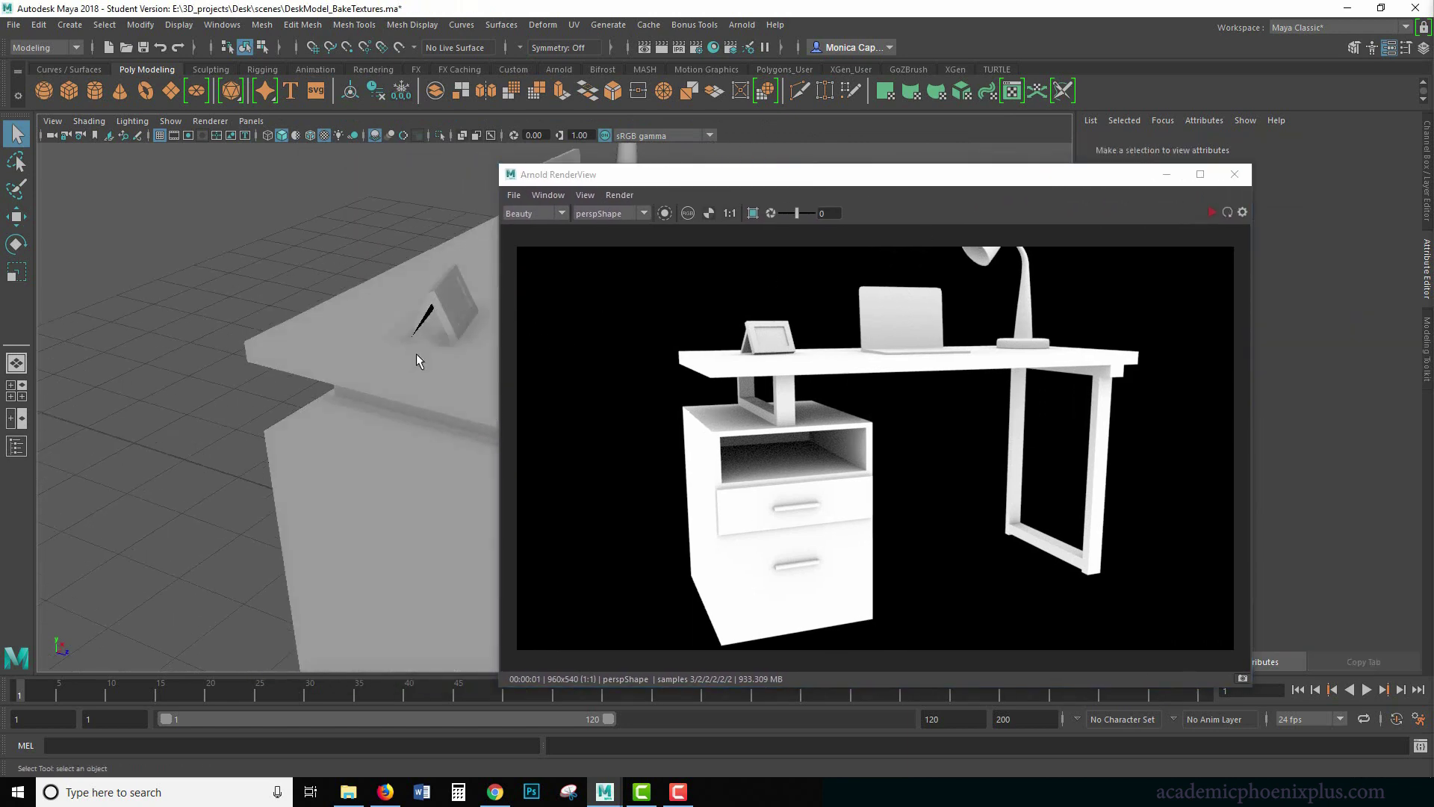
alt+middle_drag(403, 377, 396, 403)
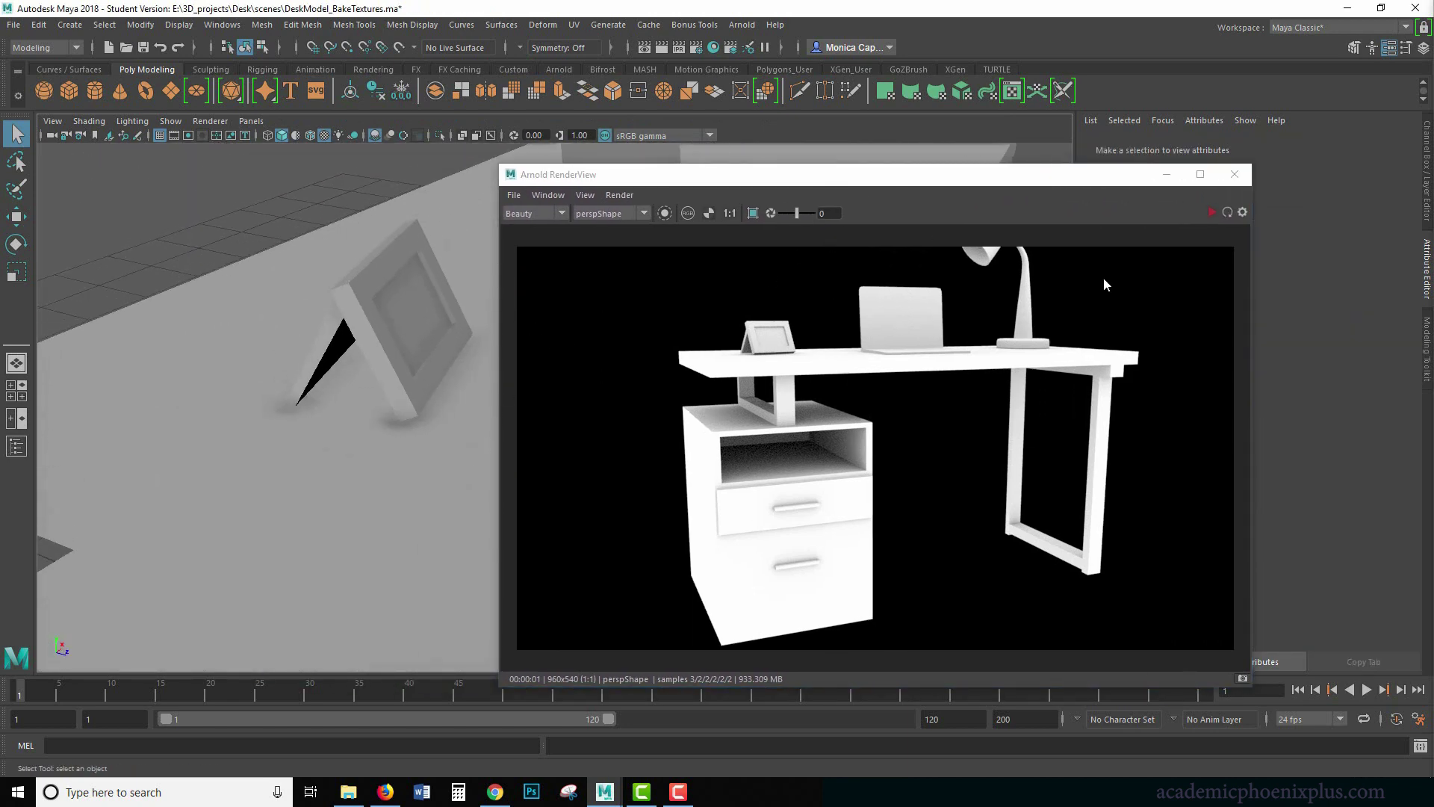
click(1210, 212)
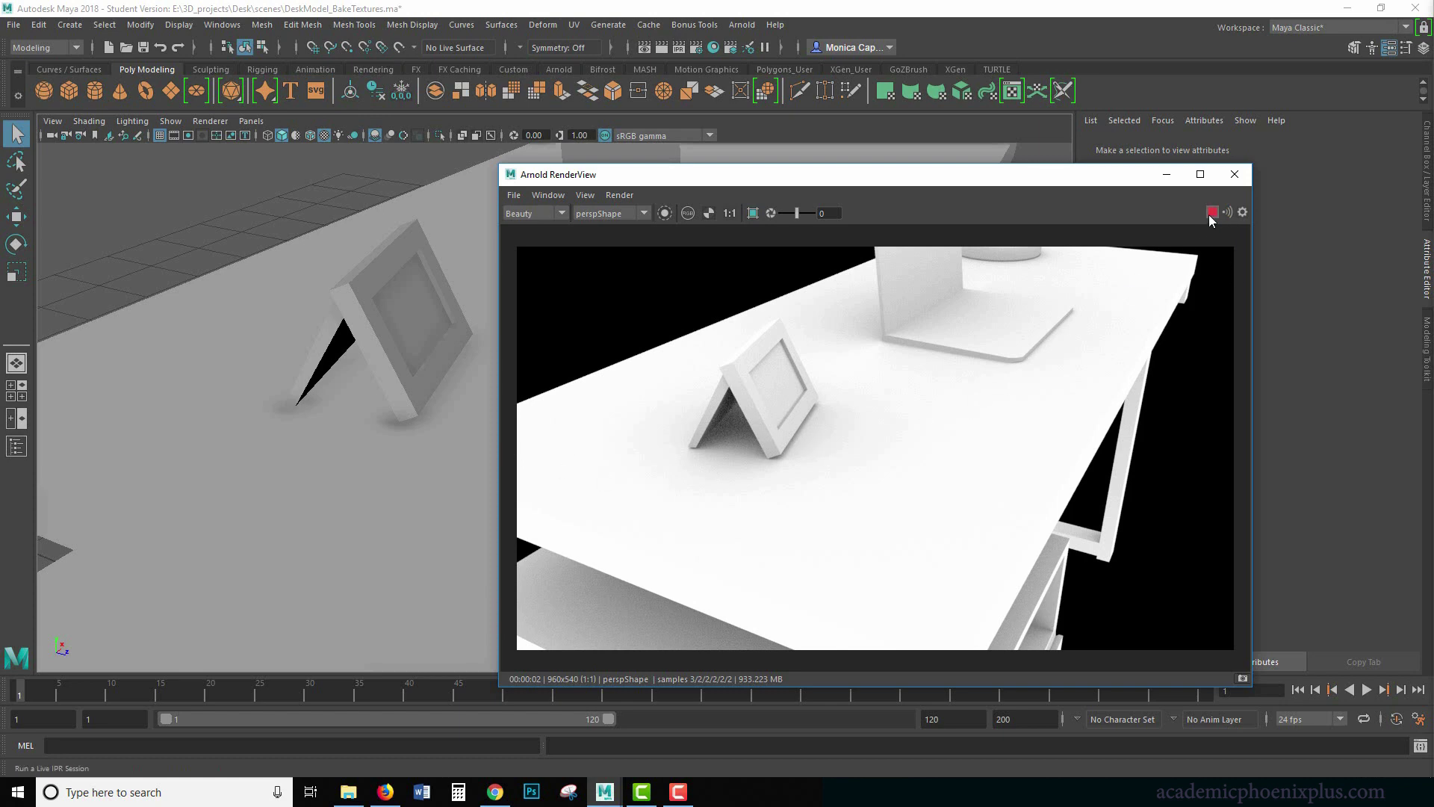
click(1166, 174)
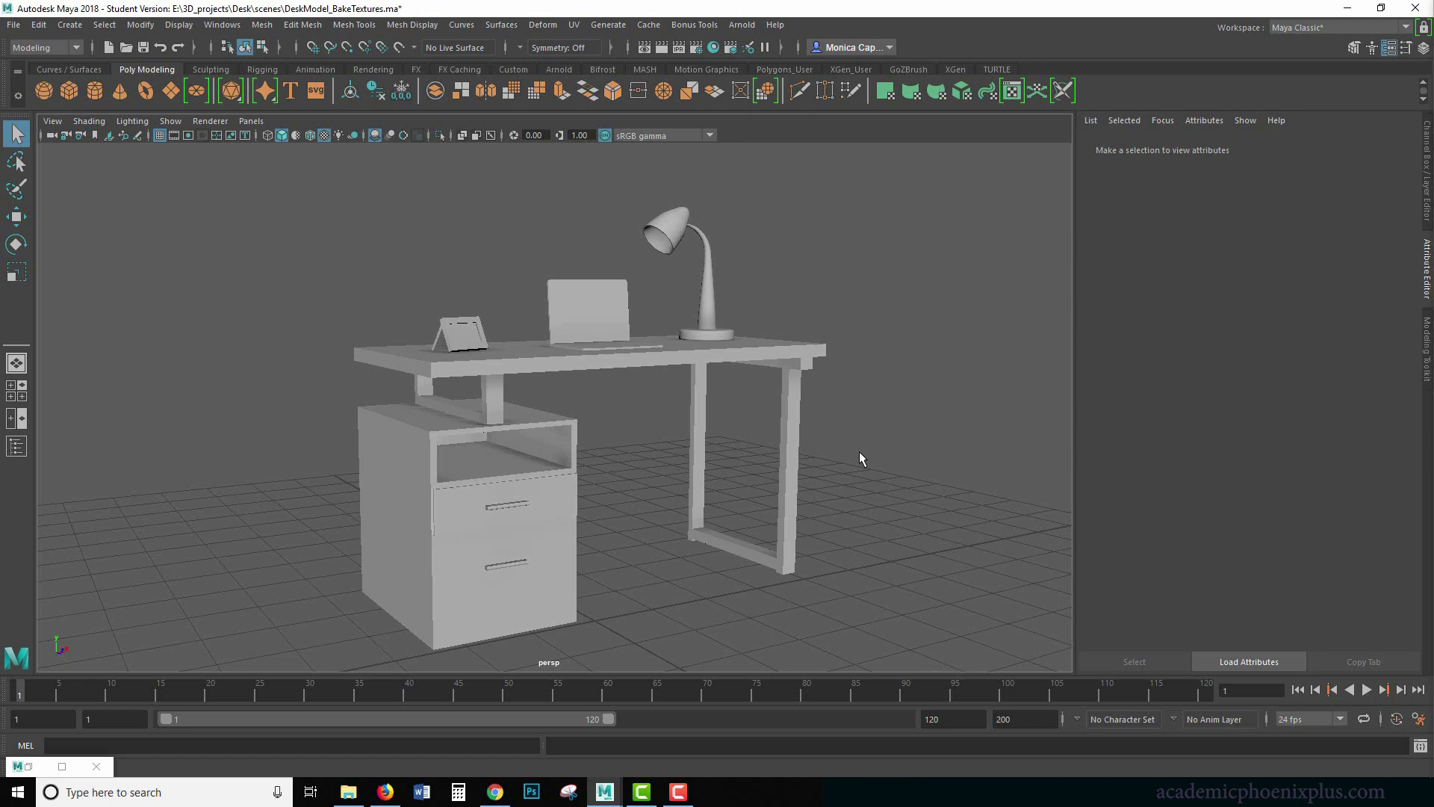
alt+drag(859, 453, 692, 452)
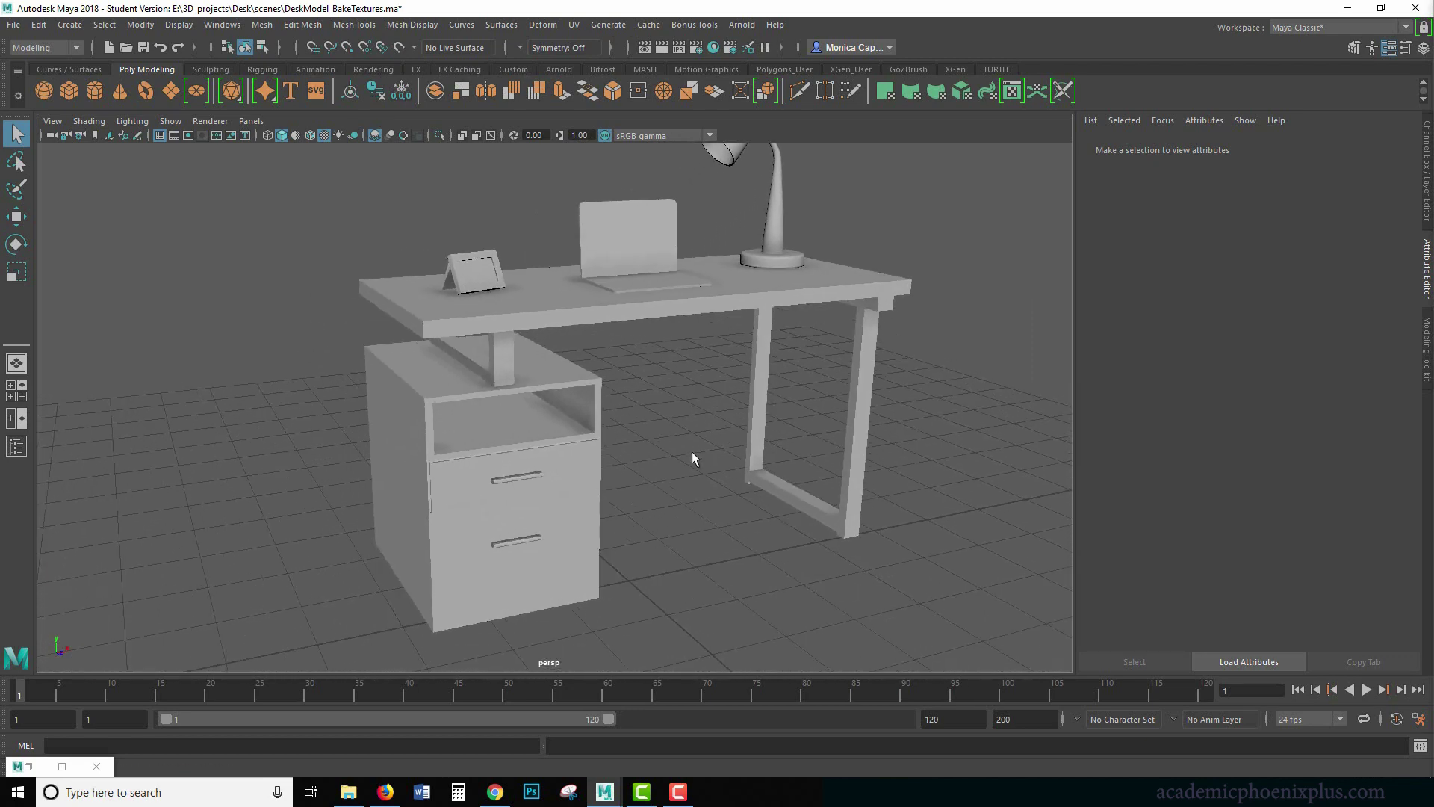
alt+right_drag(691, 451, 1018, 504)
alt+drag(1018, 504, 607, 360)
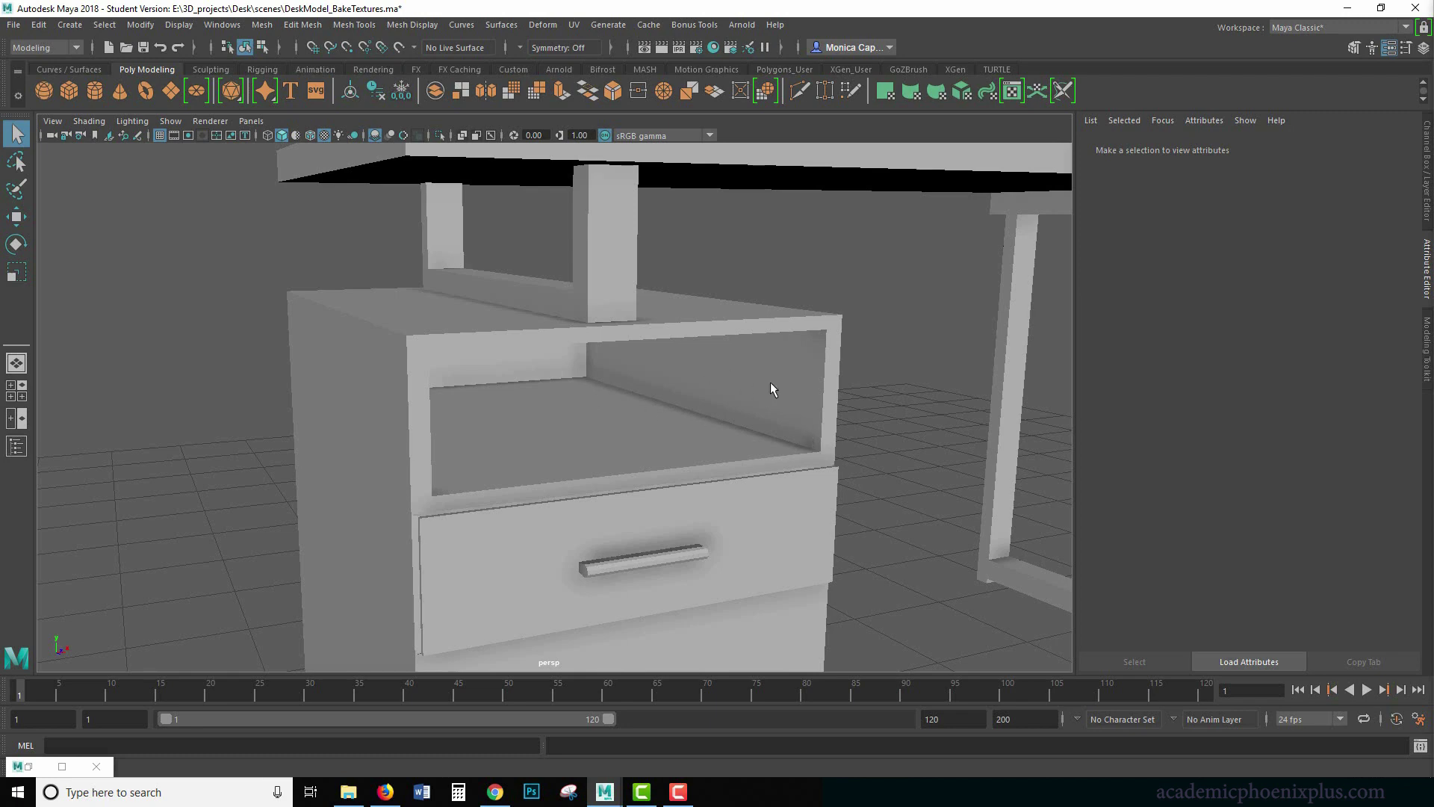
alt+right_drag(770, 382, 838, 472)
alt+drag(838, 472, 756, 482)
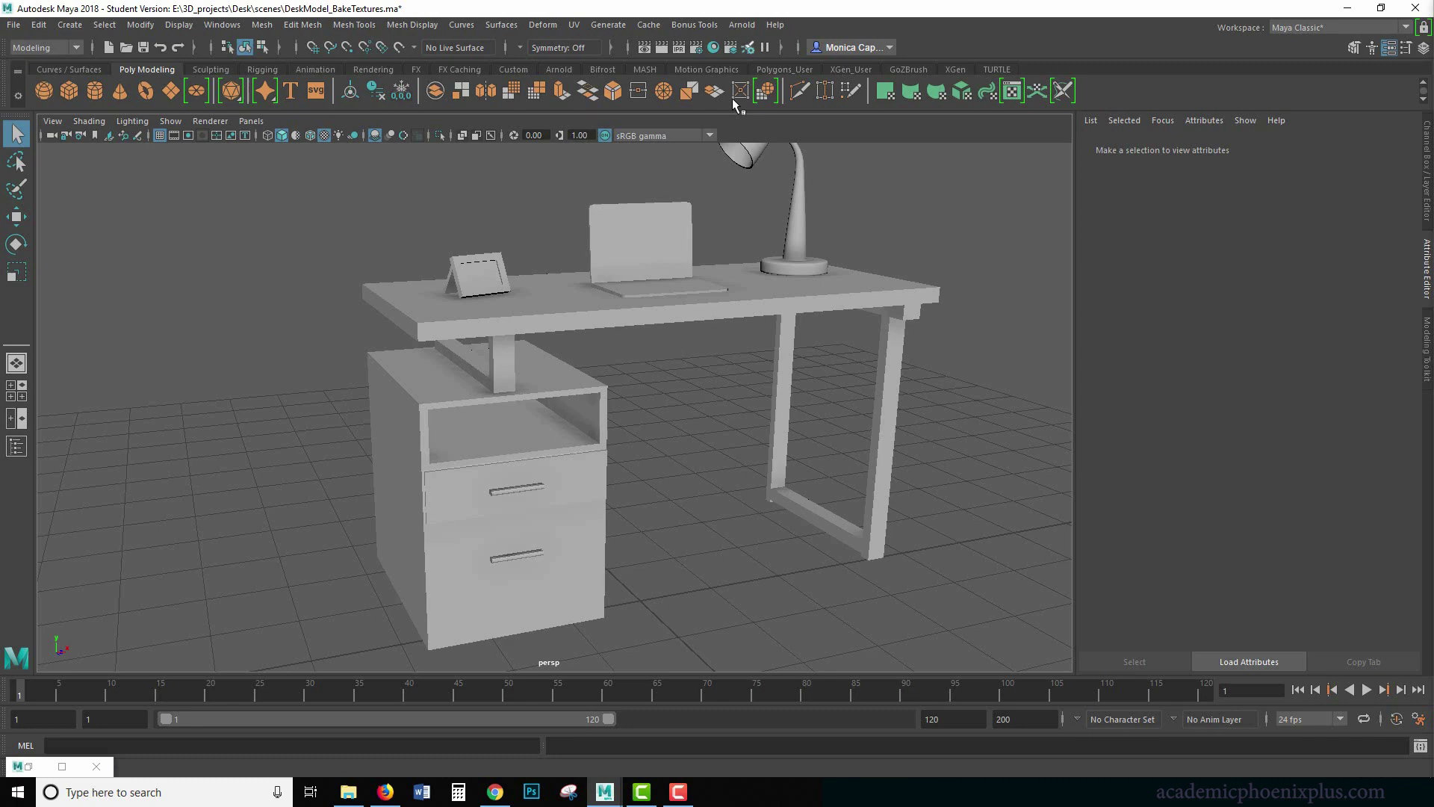
- Review the UV layout of the desk top, cabinet and both drawer handles in the UV Editor
click(621, 309)
shift+click(558, 385)
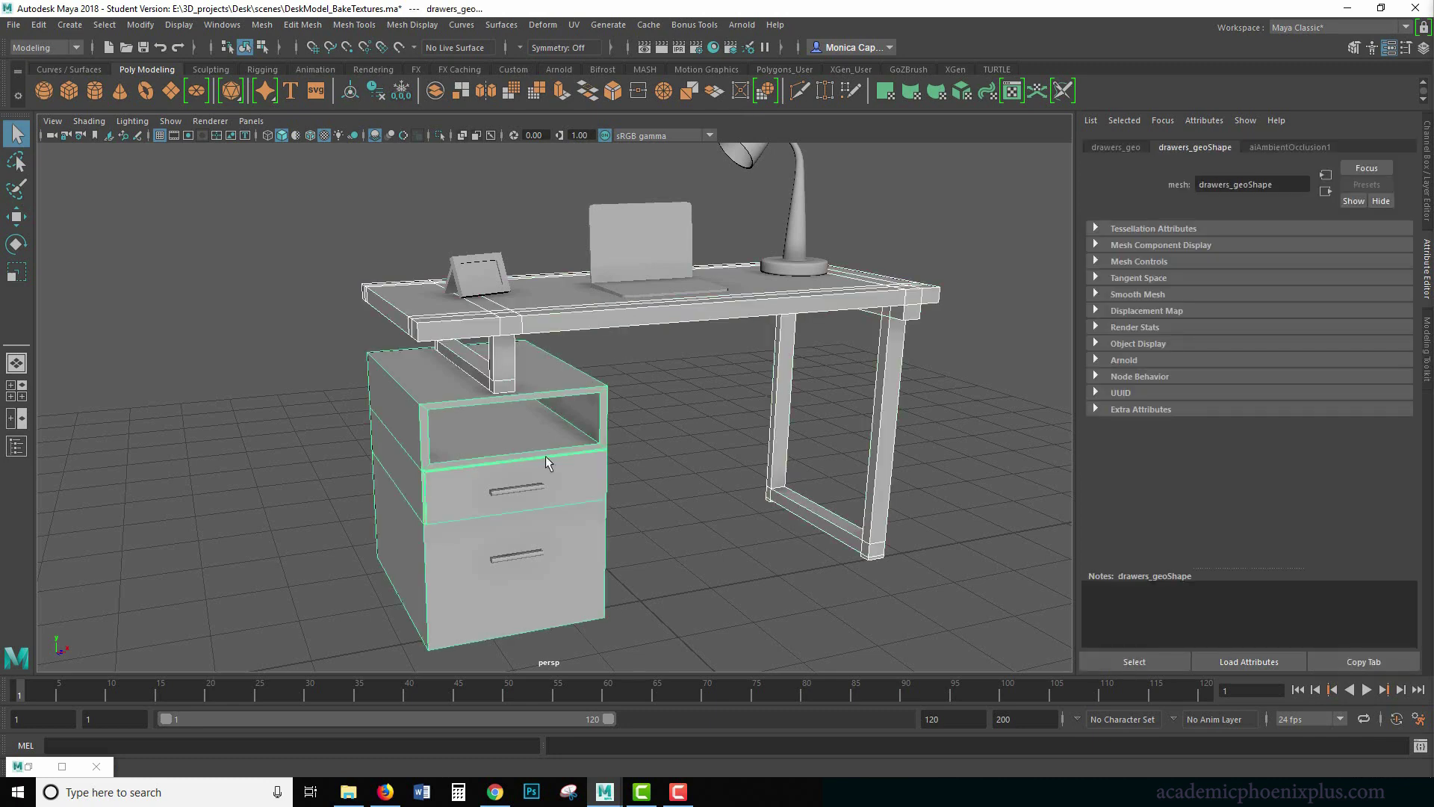
shift+click(527, 487)
shift+click(537, 557)
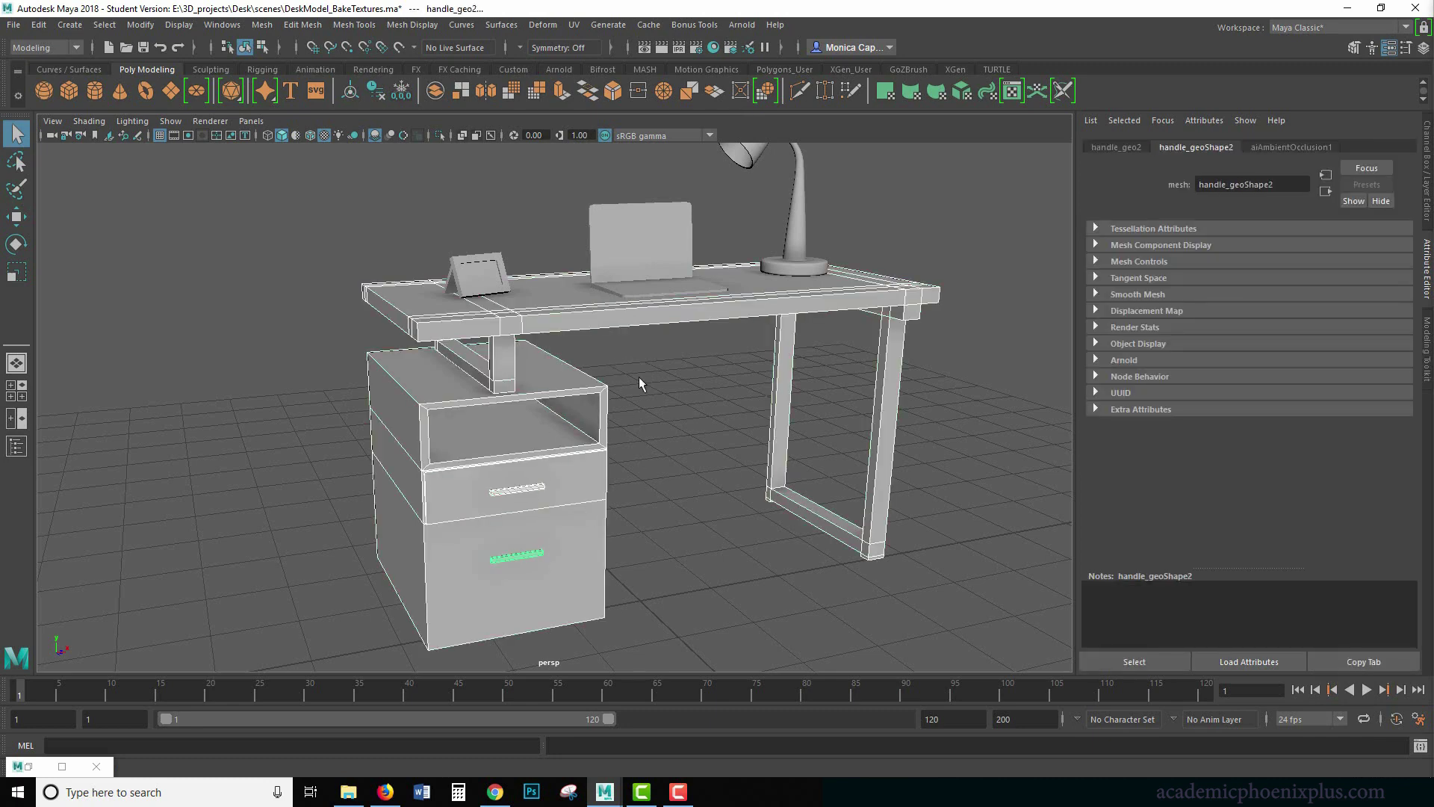
click(581, 25)
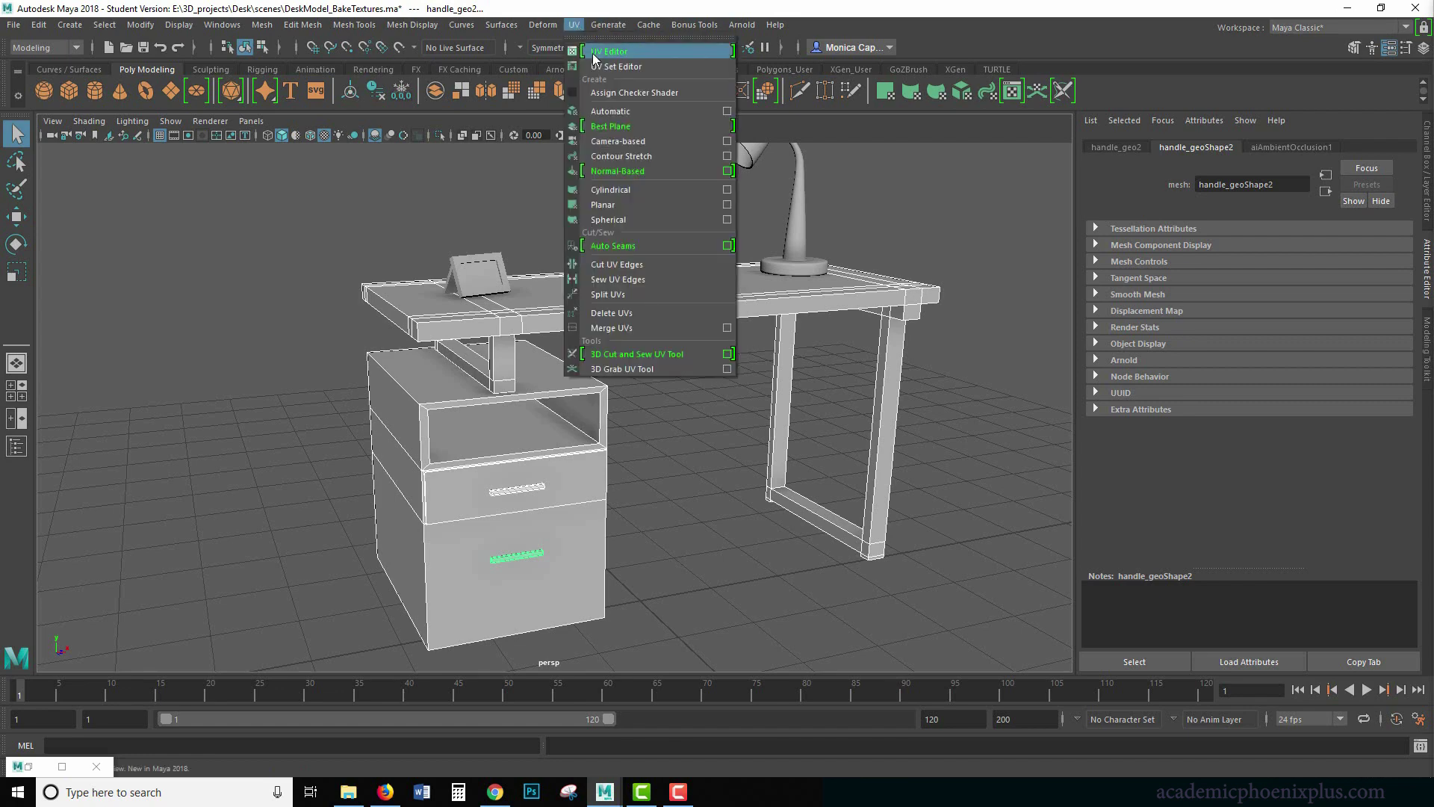
click(593, 53)
drag(670, 150, 1033, 105)
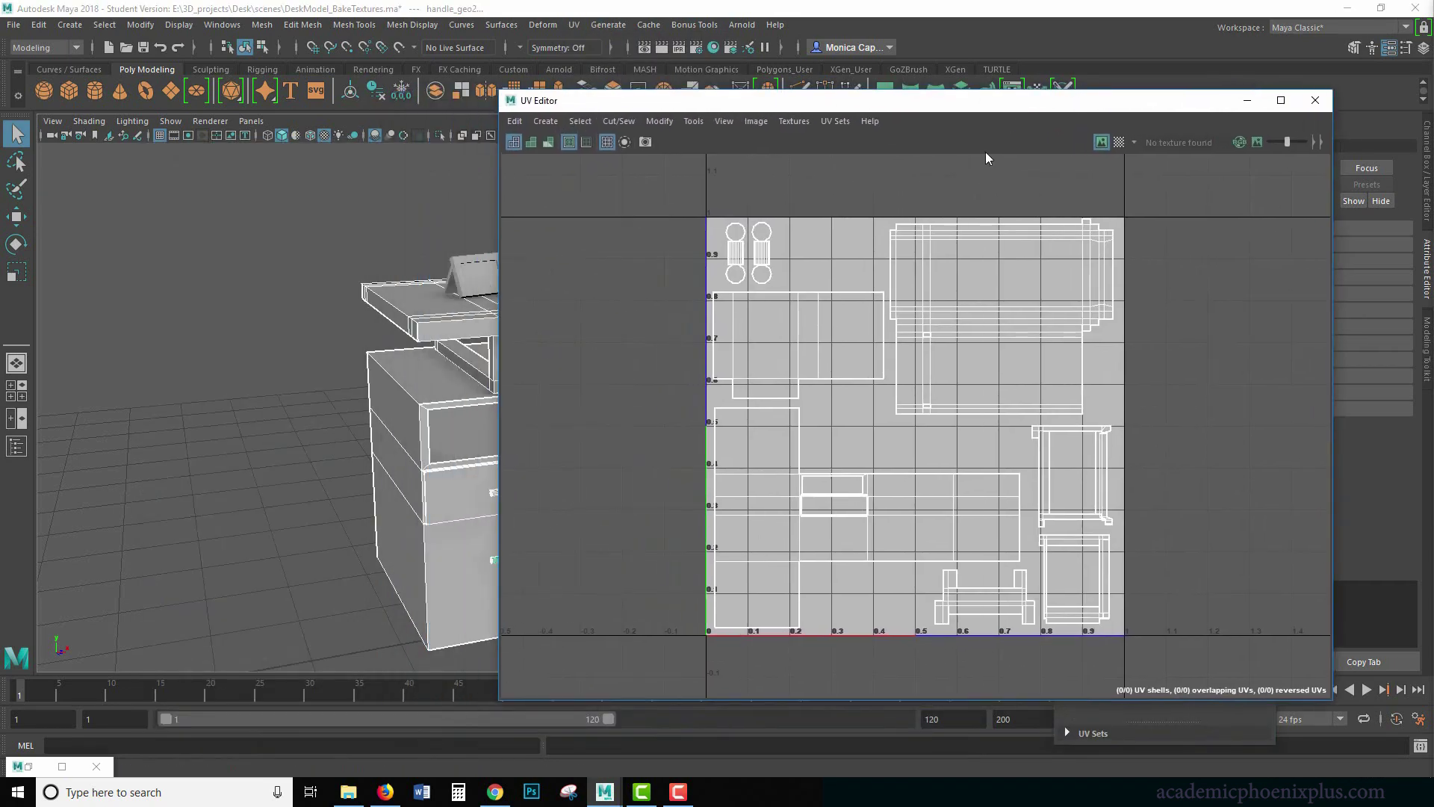
click(1316, 101)
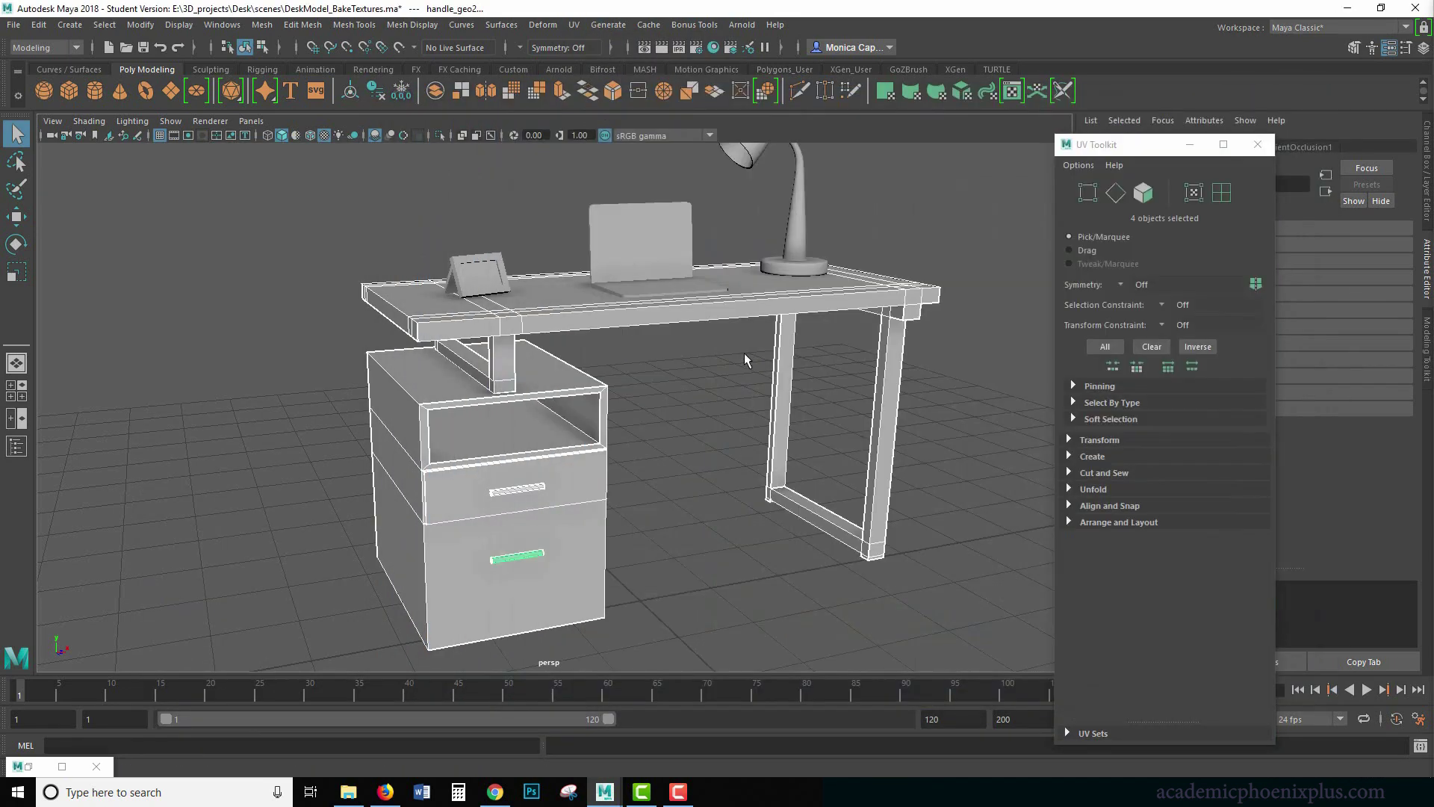
- Deselect the desk parts and orbit to a lower, more frontal view
scroll(762, 374, down, 3)
drag(782, 401, 762, 386)
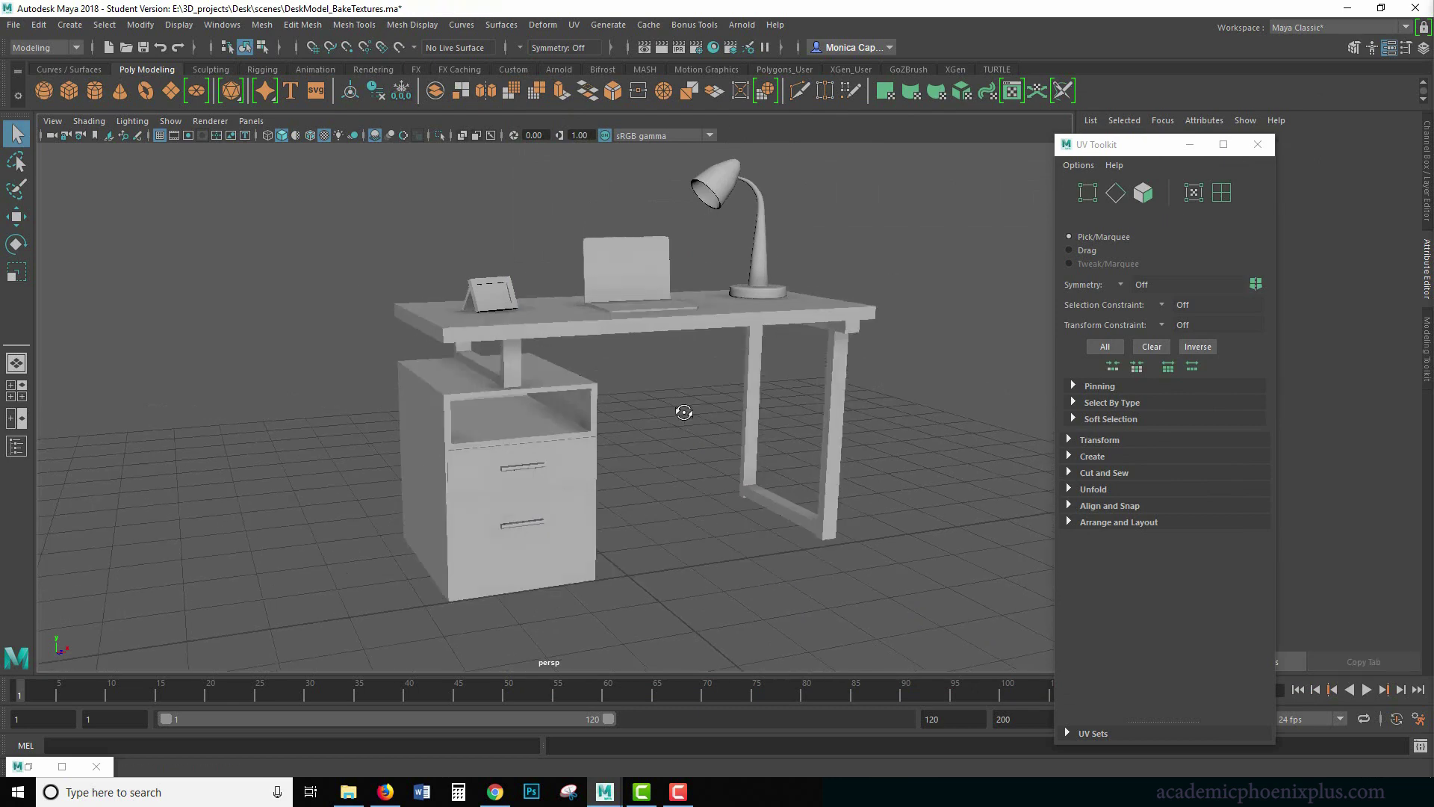
alt+drag(682, 410, 553, 369)
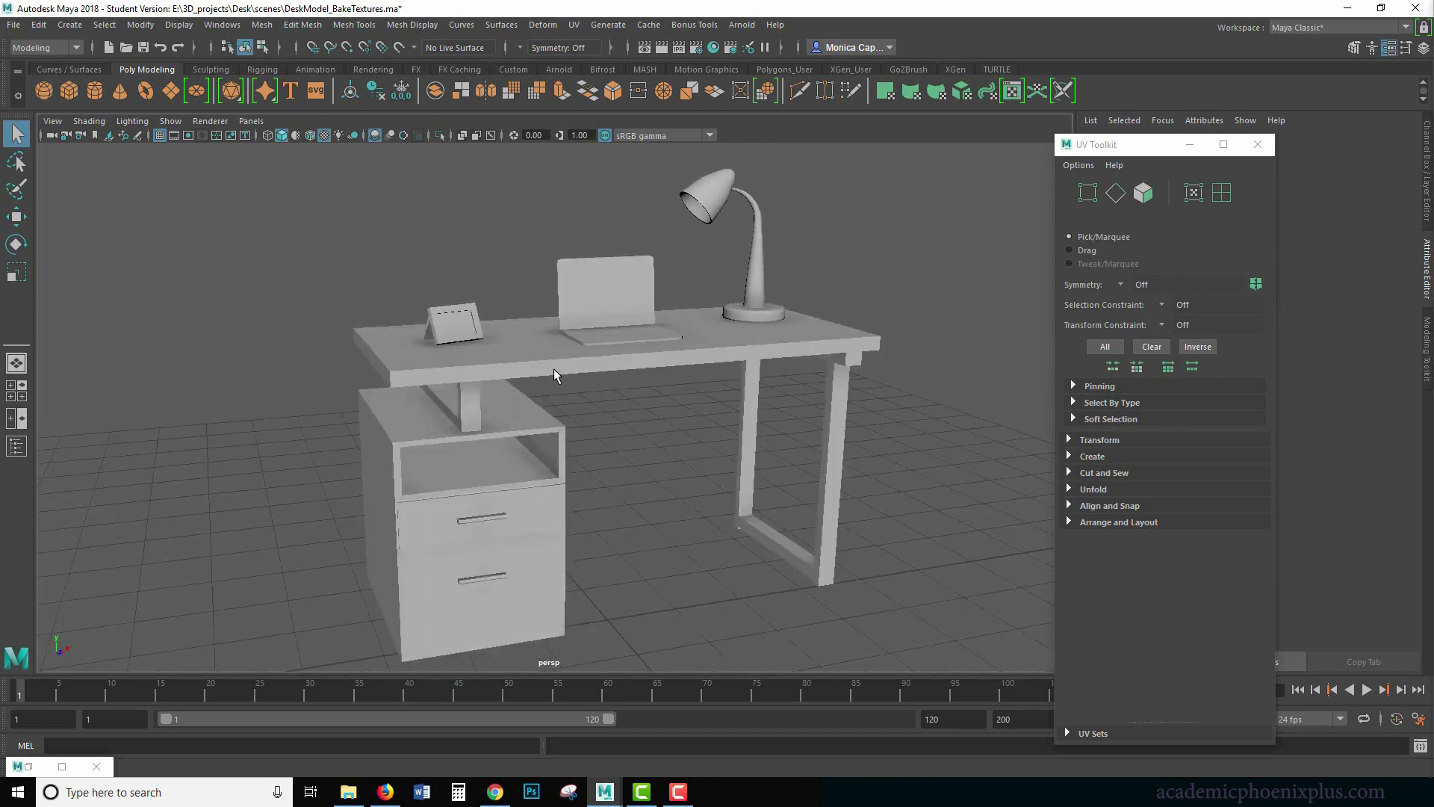
- Combine the desk top, cabinet and drawer handles into a single mesh
click(554, 369)
shift+click(495, 487)
shift+click(482, 576)
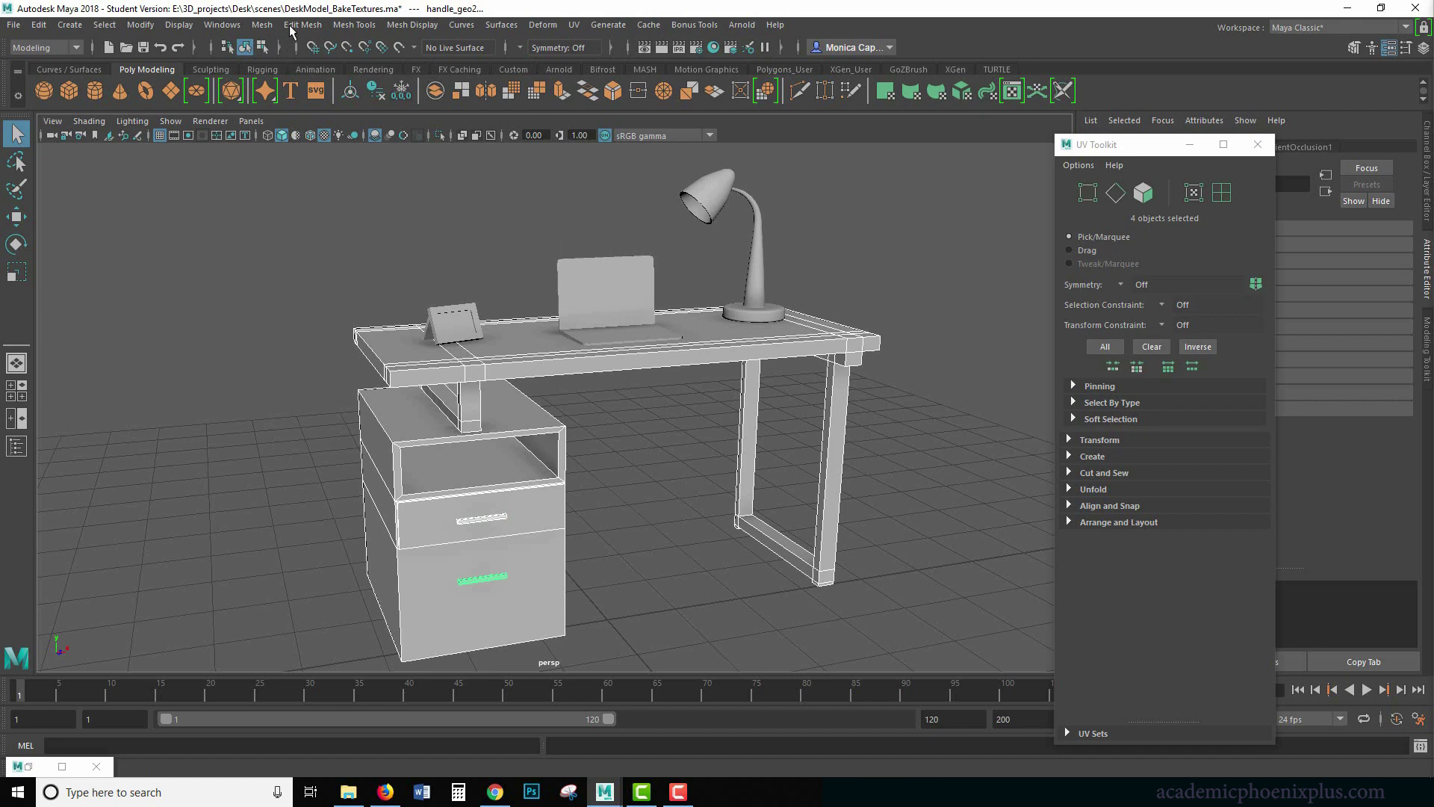
click(261, 25)
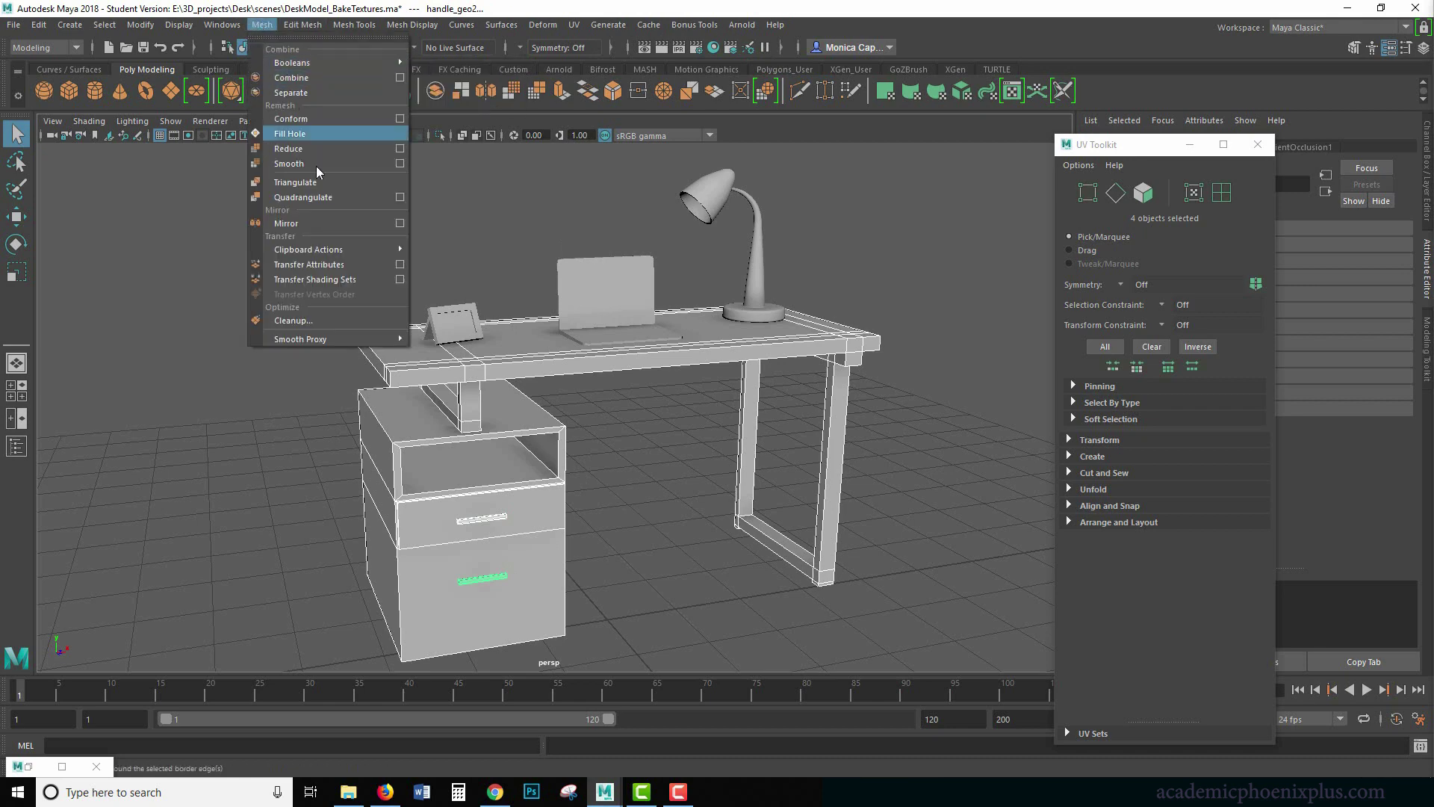
click(291, 79)
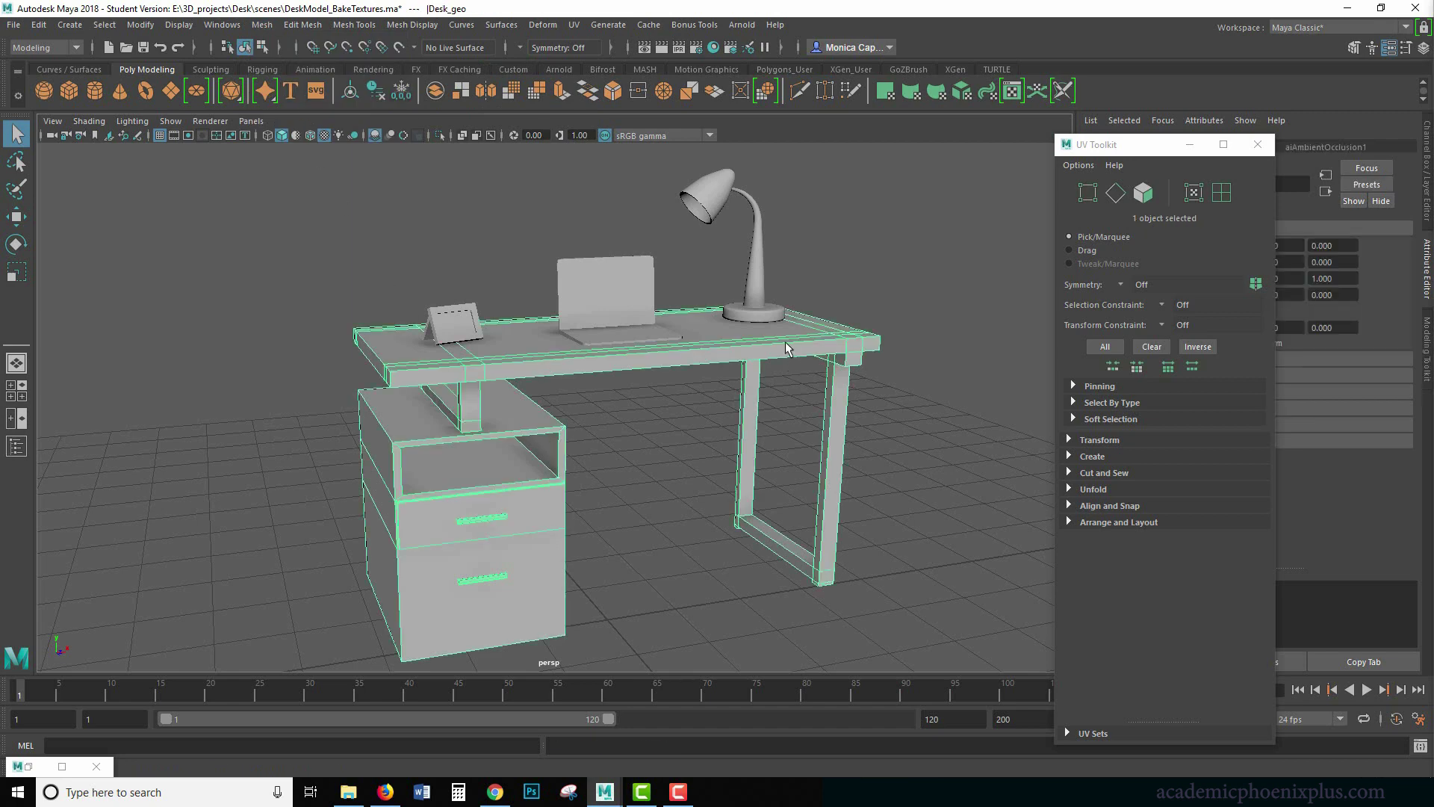
- Delete the combined desk's construction history
click(38, 25)
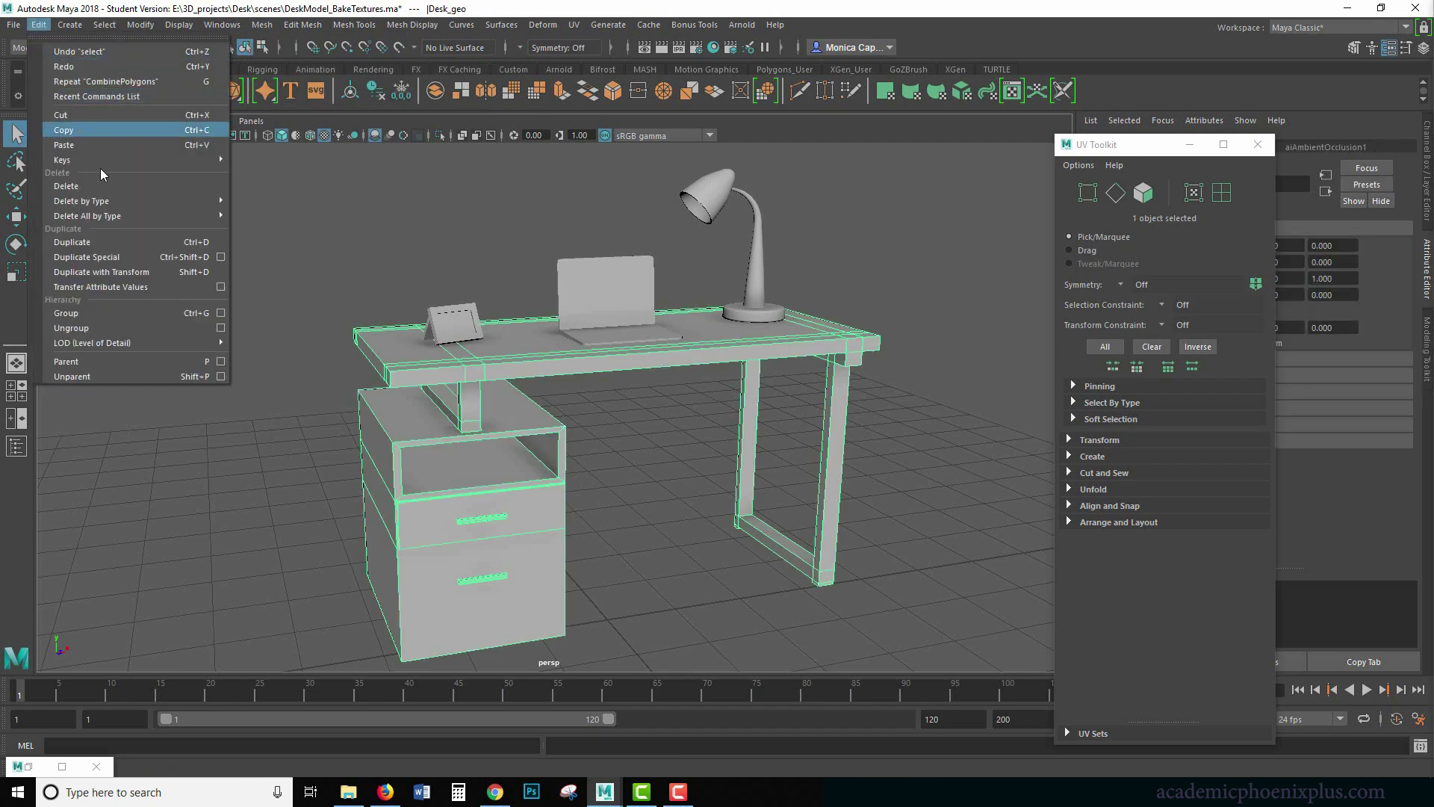
mouse_move(118, 204)
click(278, 212)
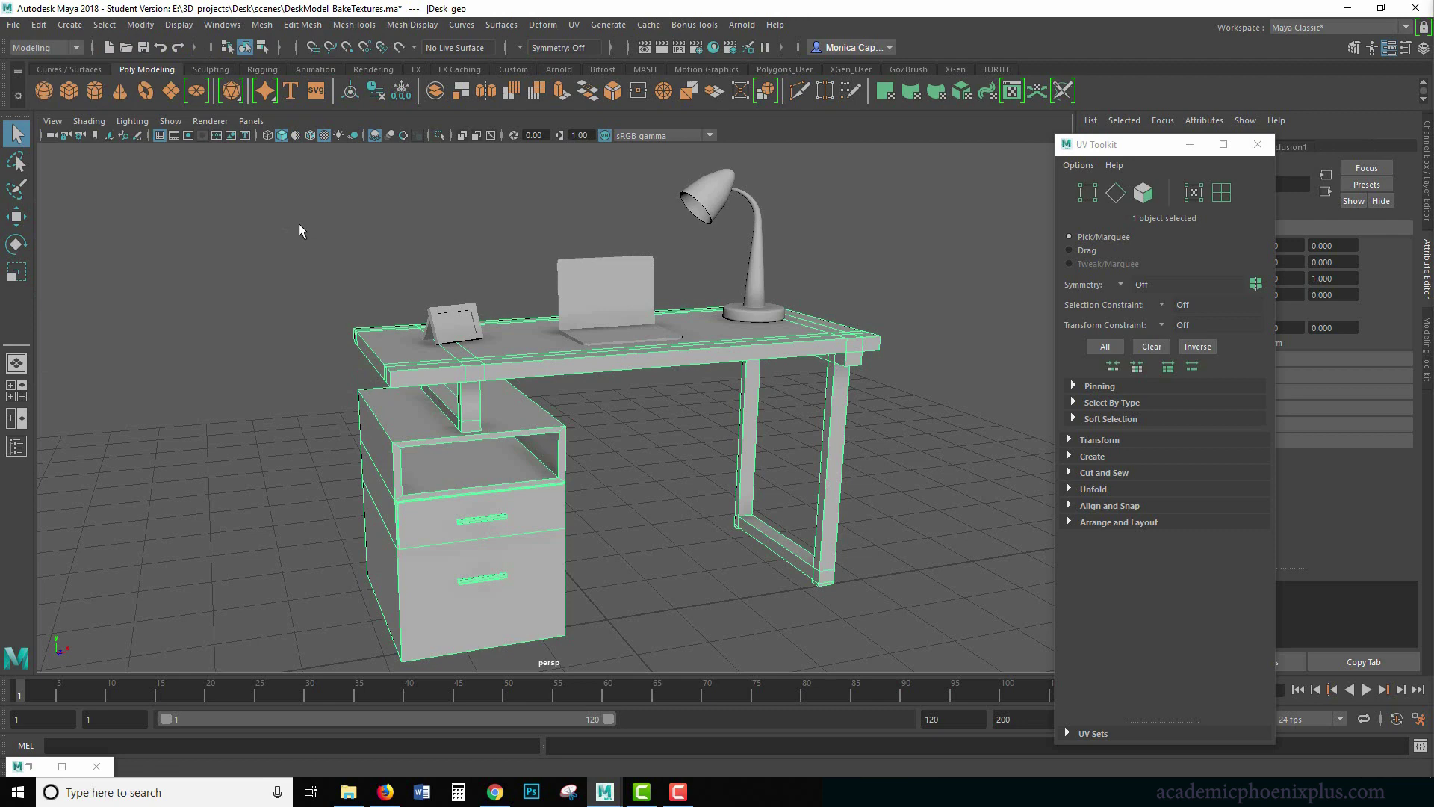
- Close the UV Toolkit and show the desk's Channel Box instead of its attributes
click(900, 373)
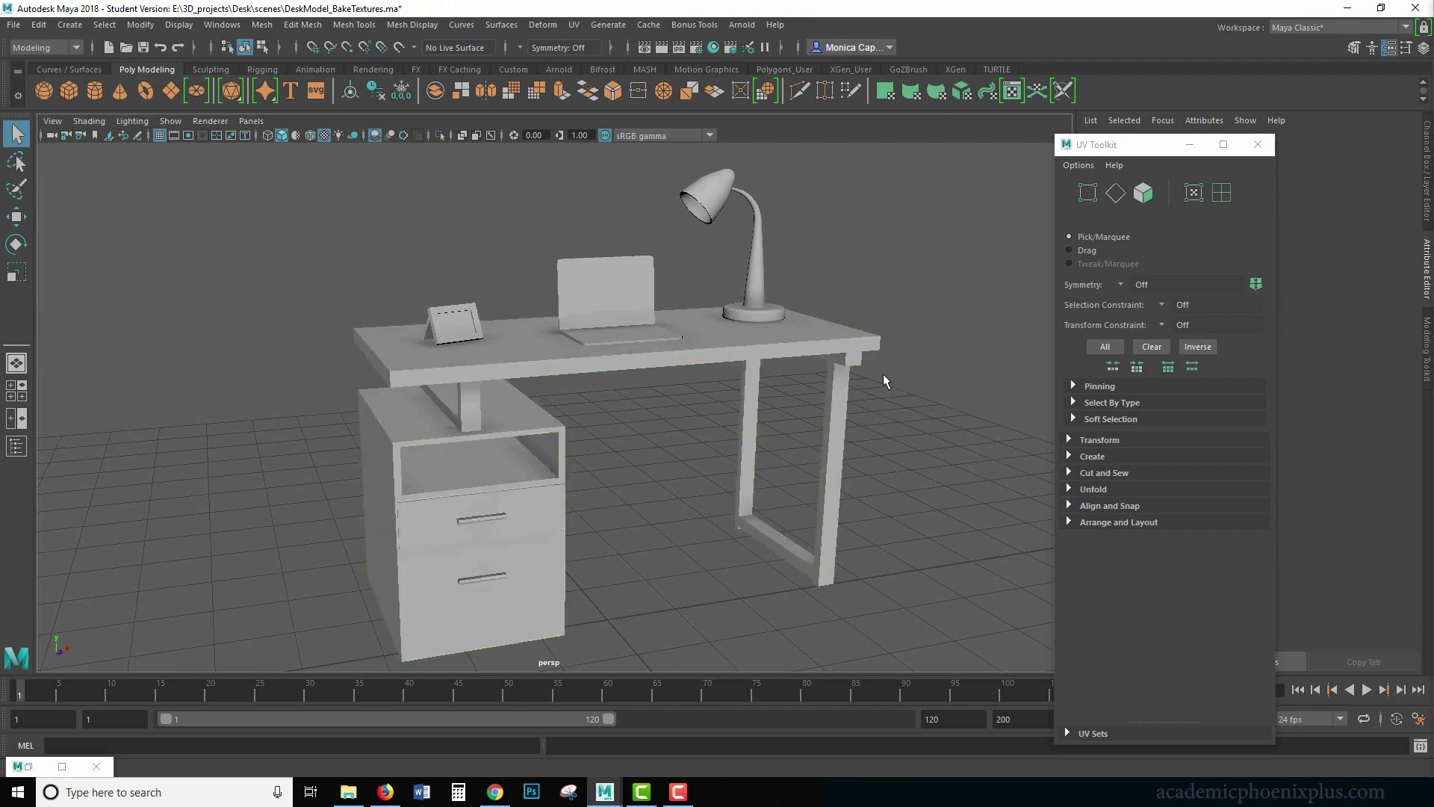
click(840, 378)
click(1258, 144)
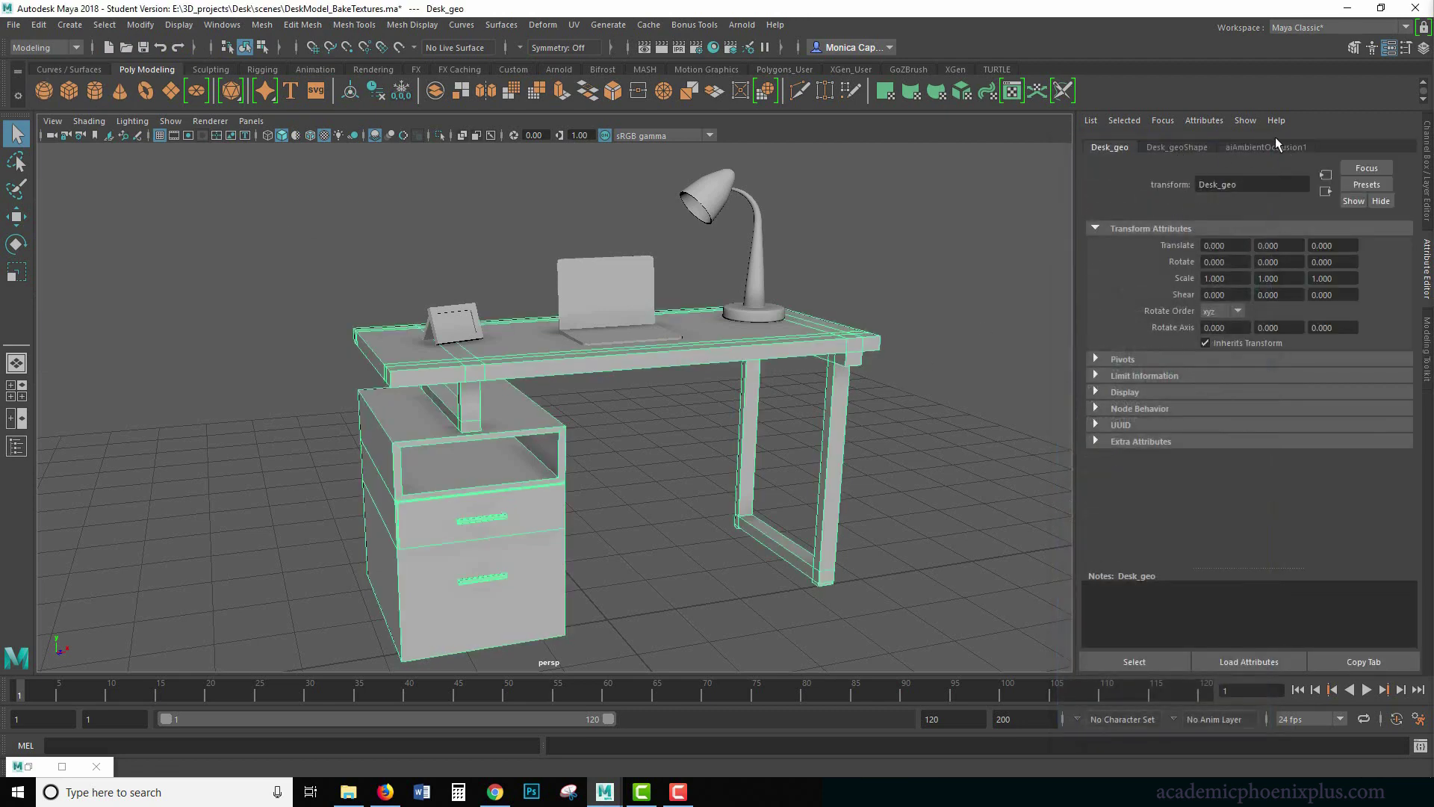
click(1426, 141)
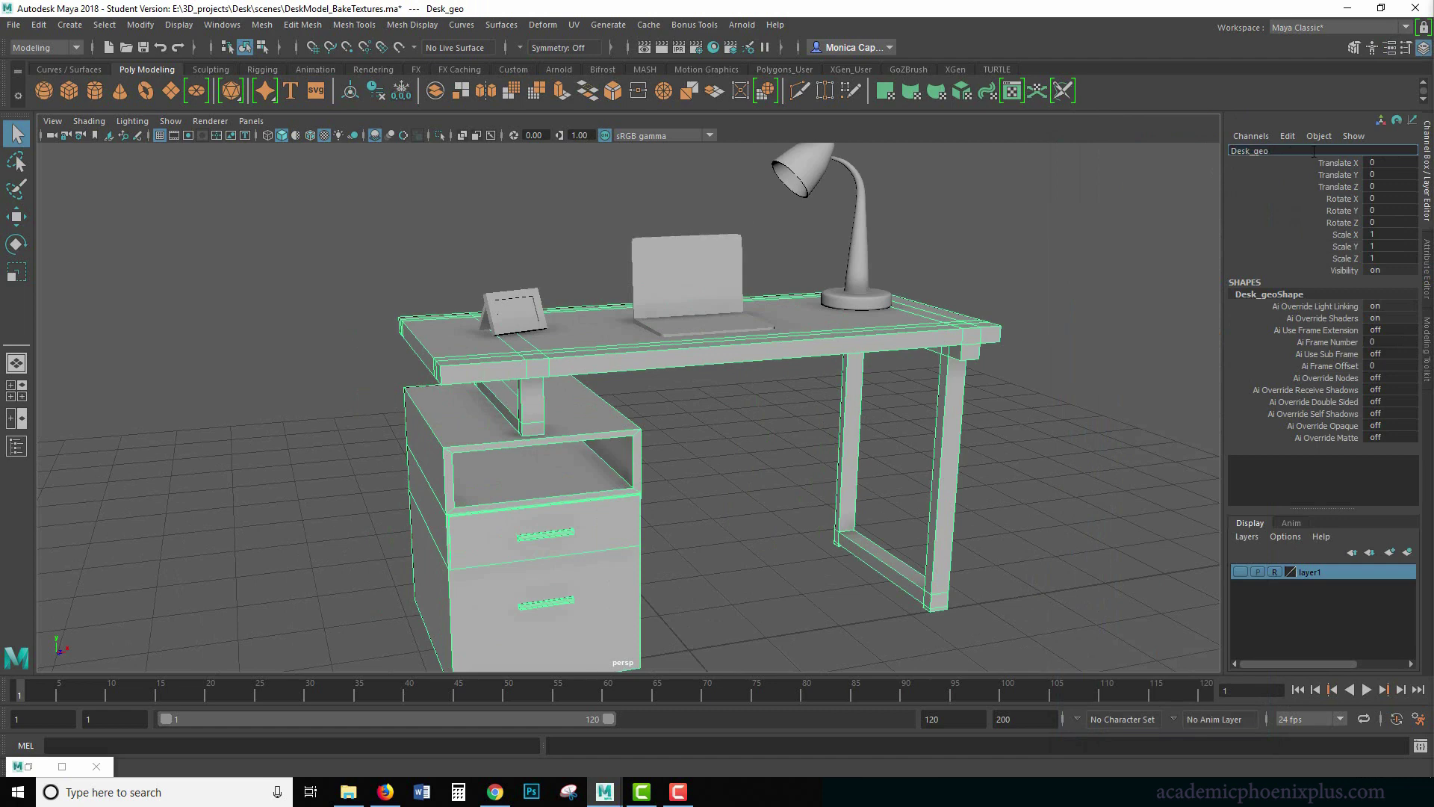
- Keep the combined mesh named Desk_geo, then check the laptop selection and clear it
click(1315, 151)
key(Return)
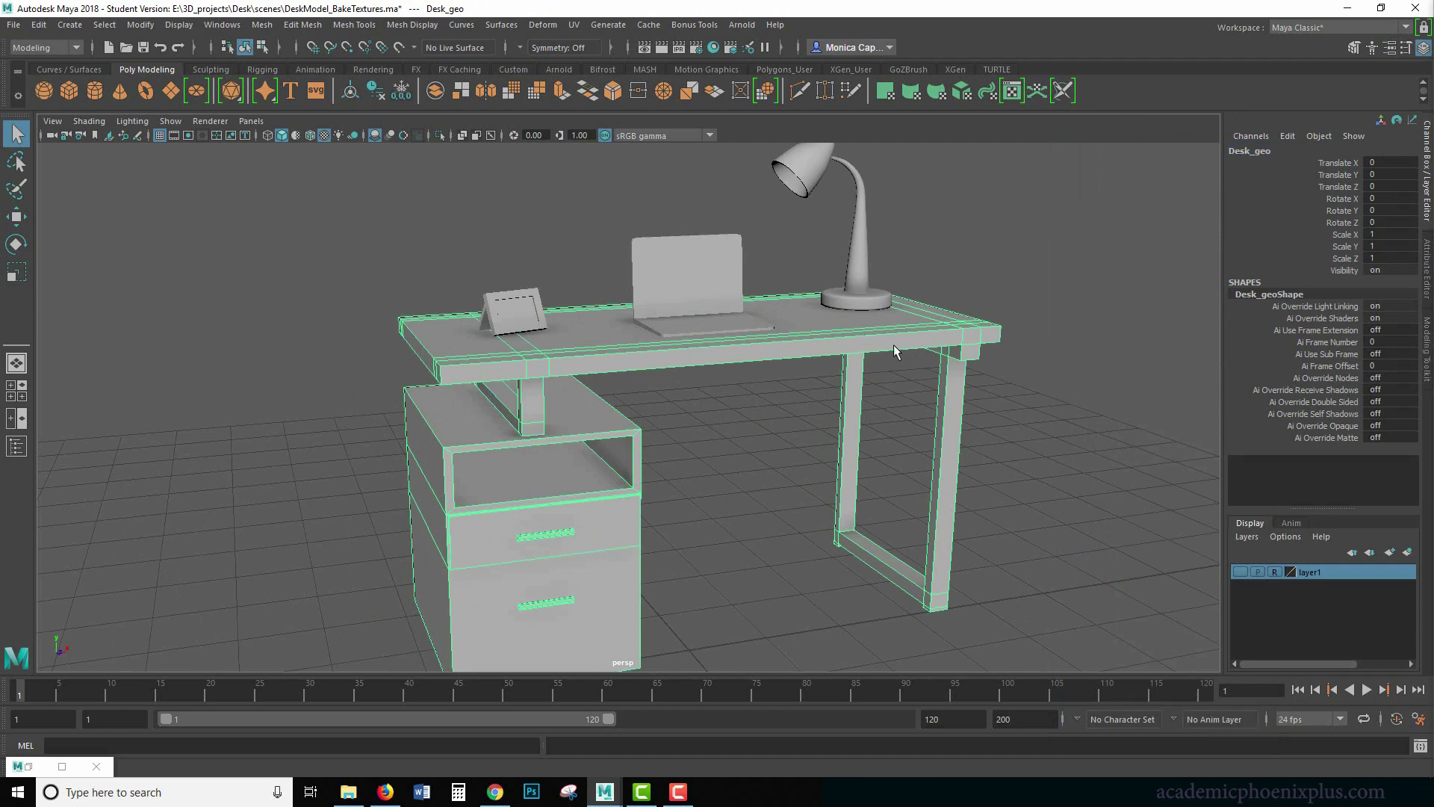
click(1013, 287)
scroll(986, 296, down, 2)
click(702, 305)
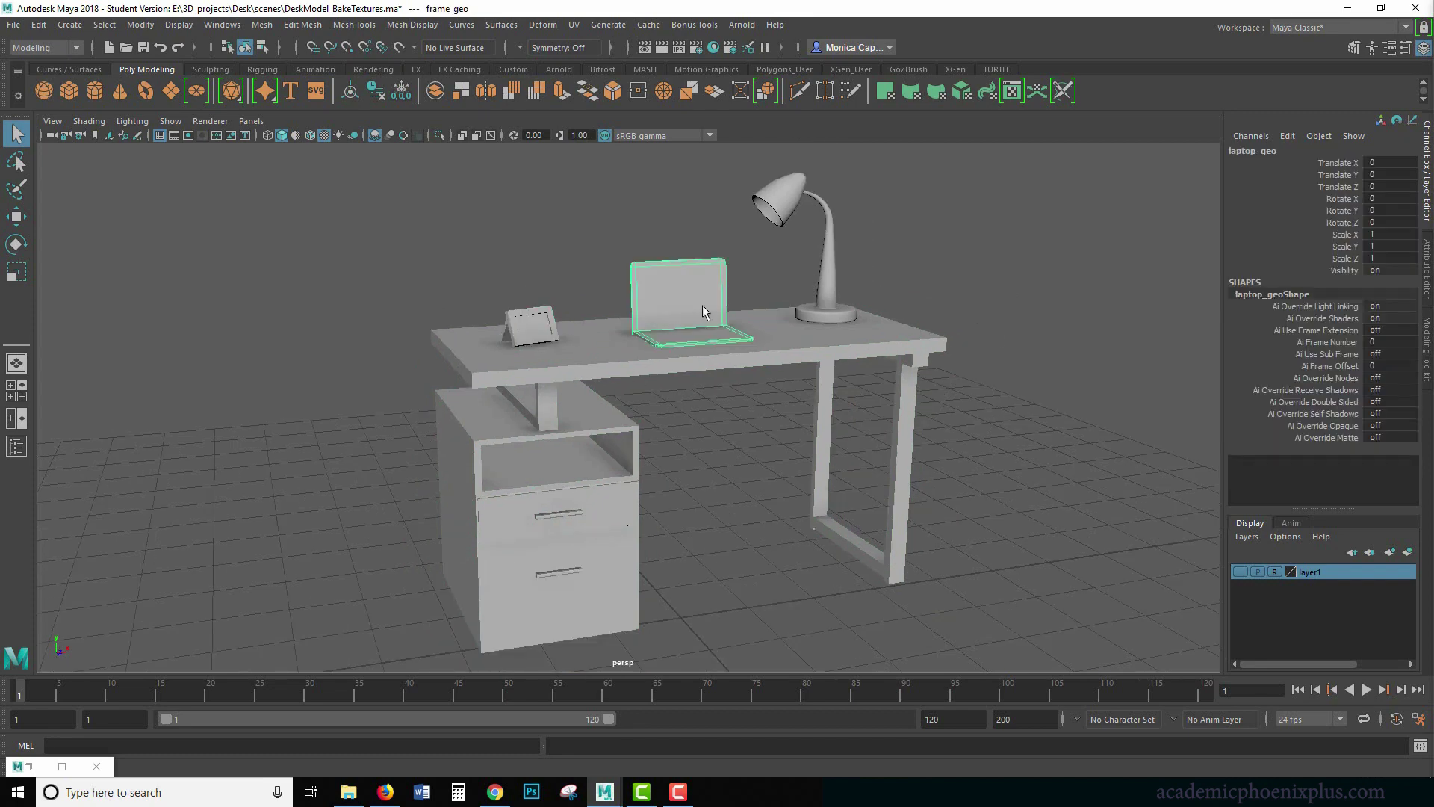
click(857, 296)
- Select Desk_geo, reframe it from a lower angle, and bring up Arnold's Utilities menu
click(852, 310)
click(857, 362)
alt+middle_drag(857, 361, 738, 459)
alt+drag(738, 459, 775, 461)
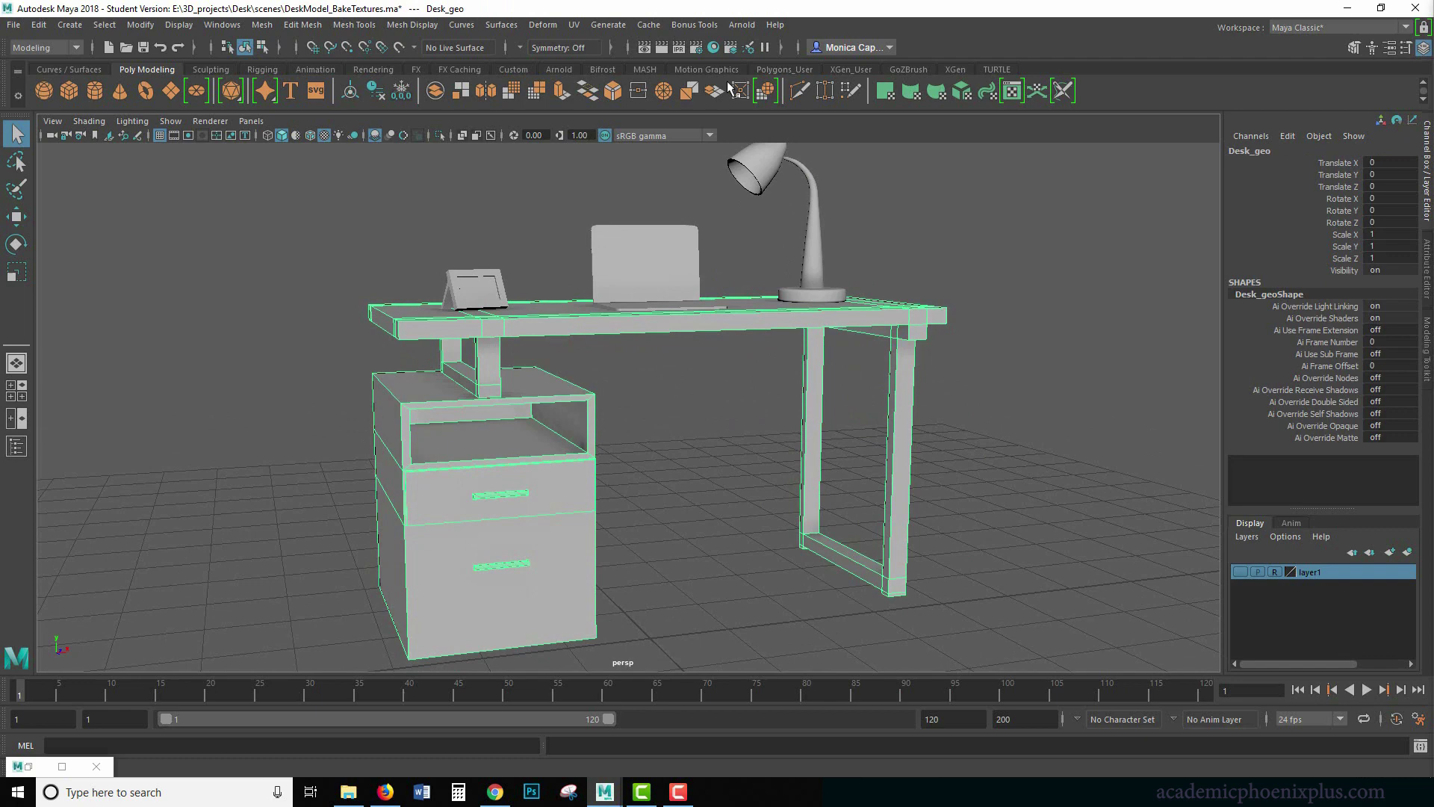
click(746, 24)
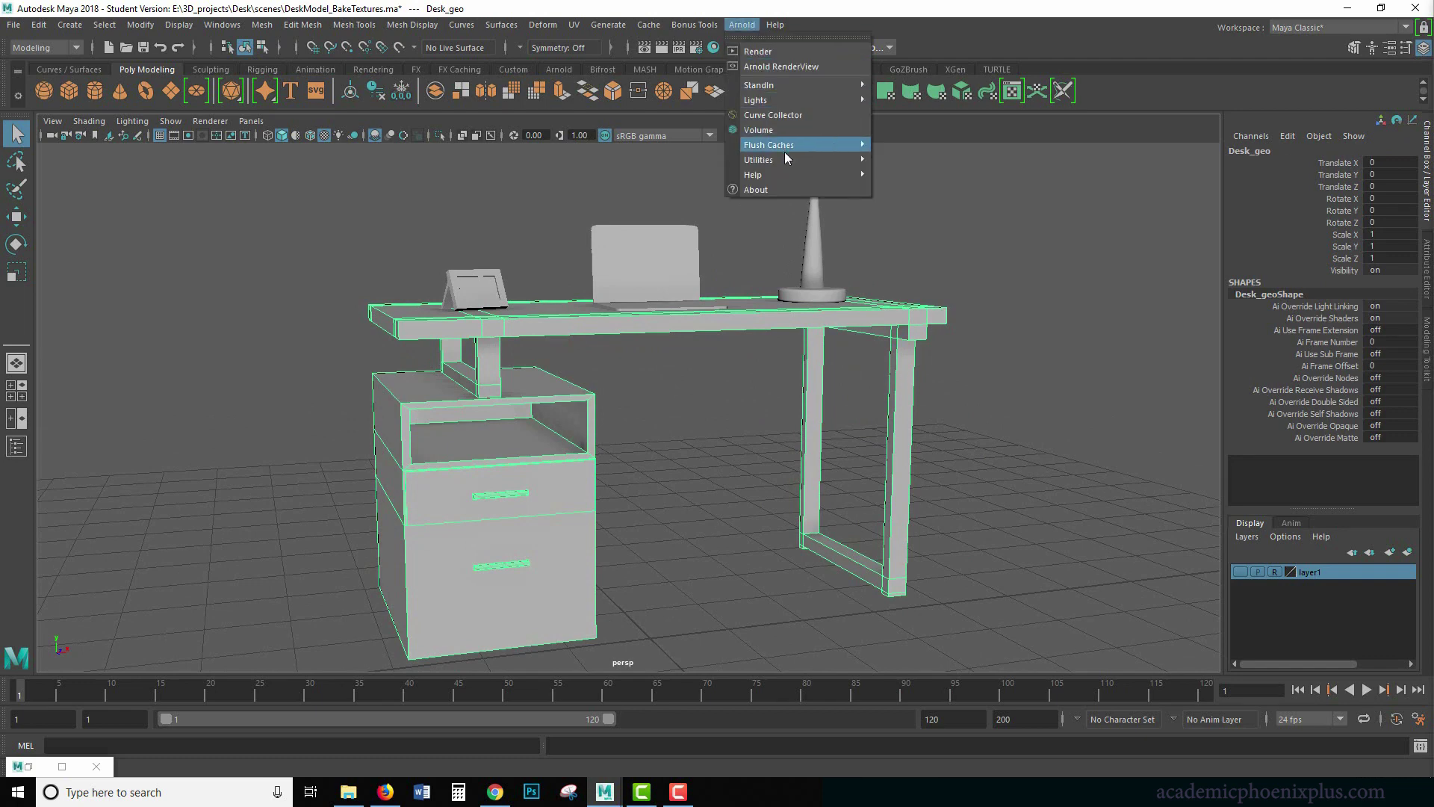
mouse_move(784, 160)
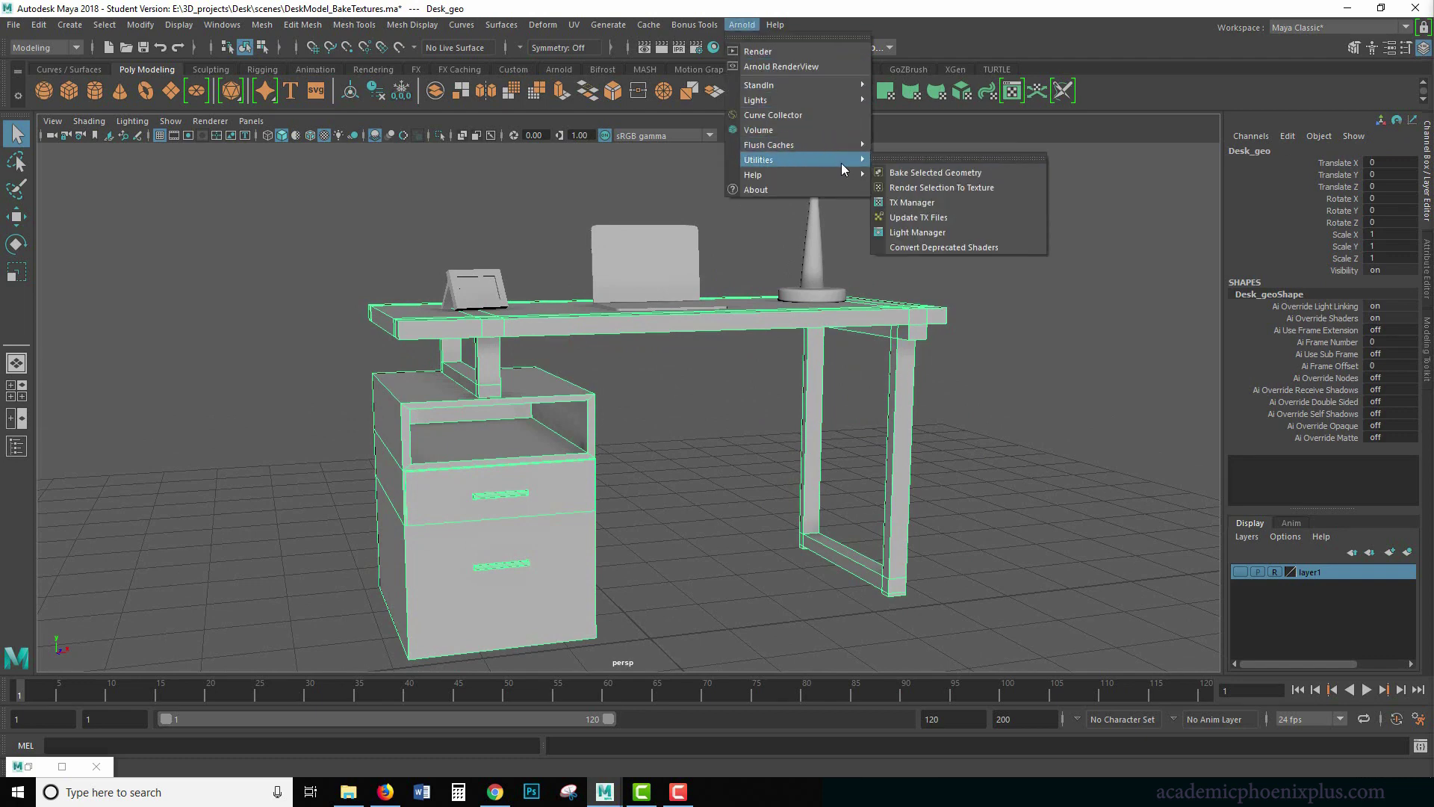
- Open Render Selection To Texture and set its output folder to images/BakedOcclusion
click(977, 187)
drag(678, 434, 590, 336)
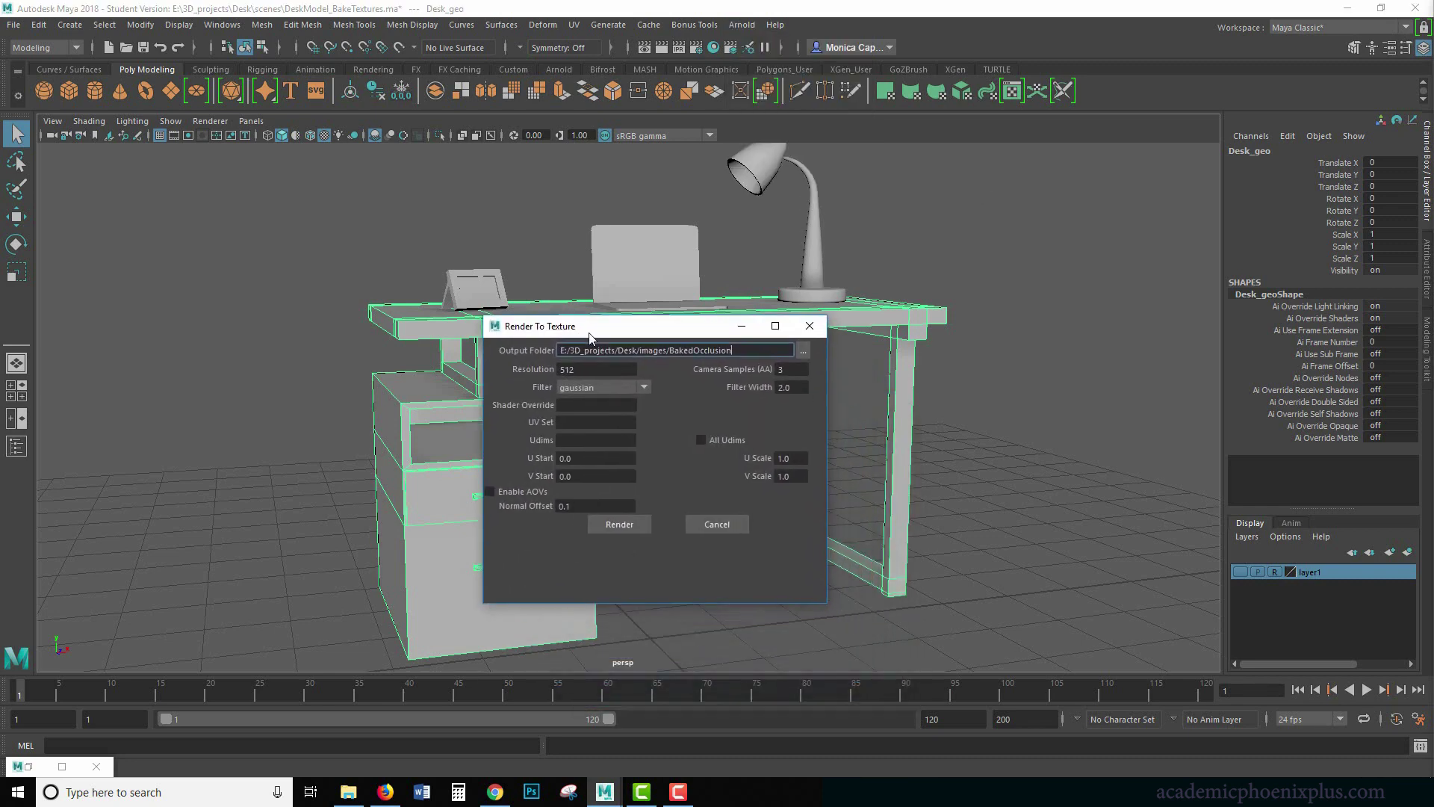
click(803, 350)
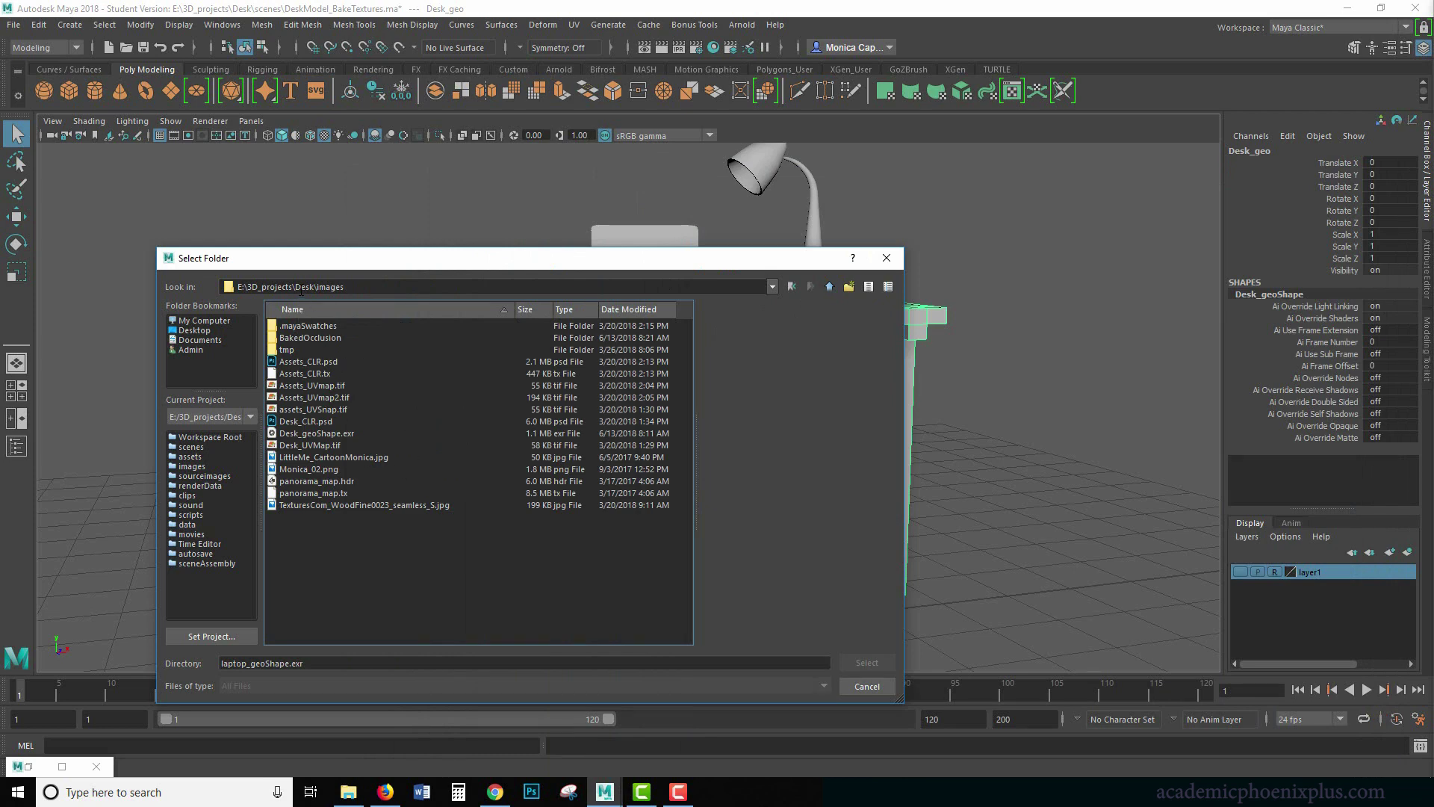
click(310, 339)
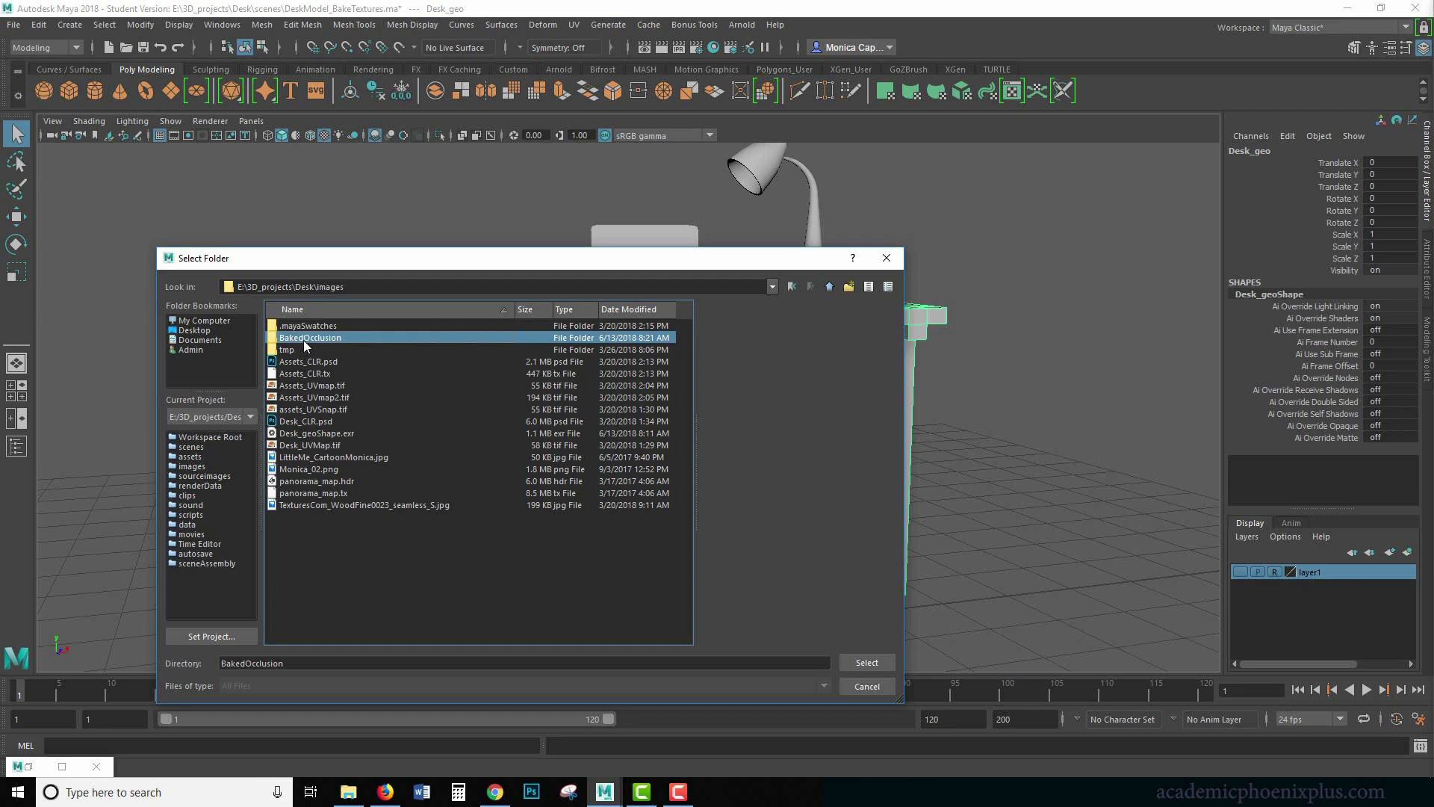
double_click(360, 340)
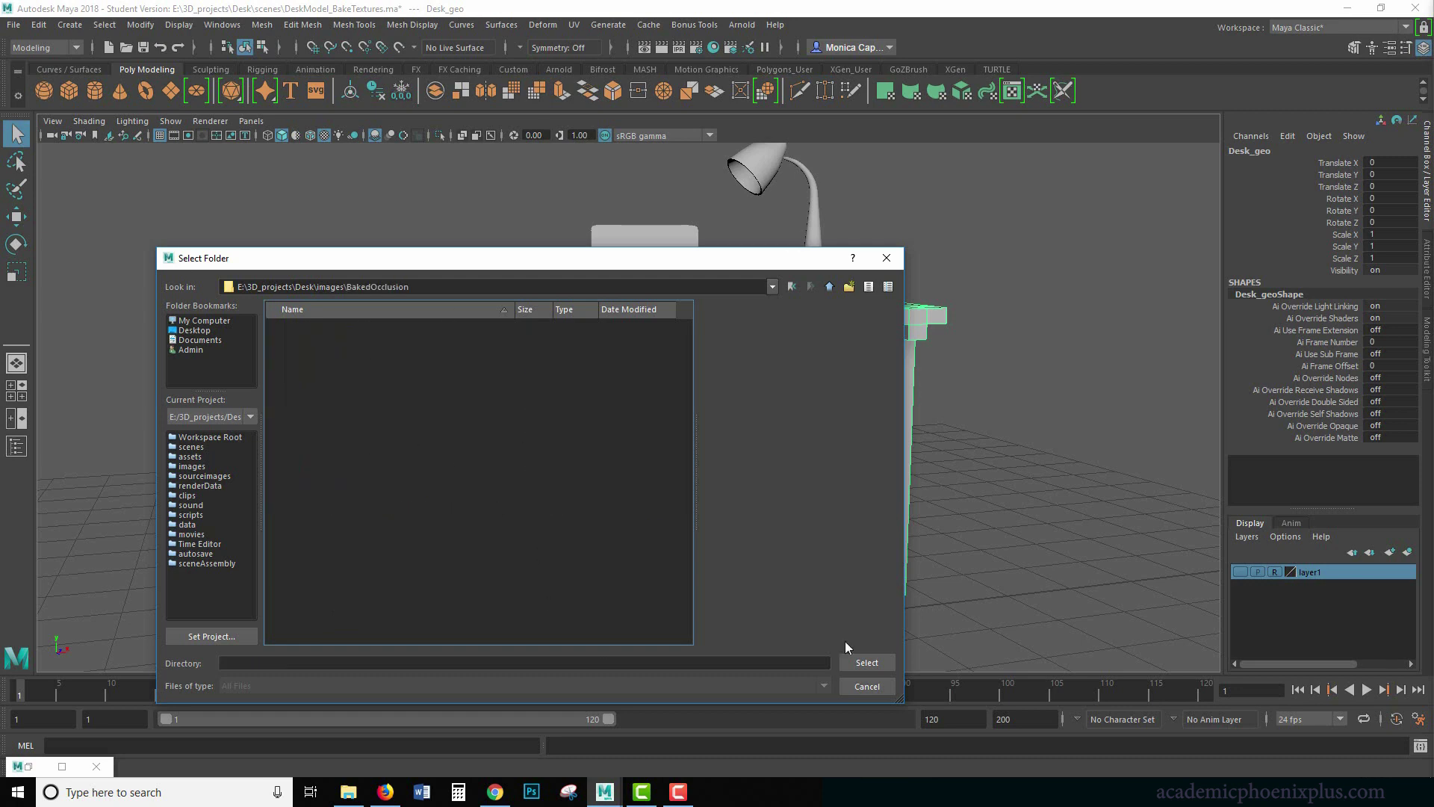
click(865, 662)
click(595, 369)
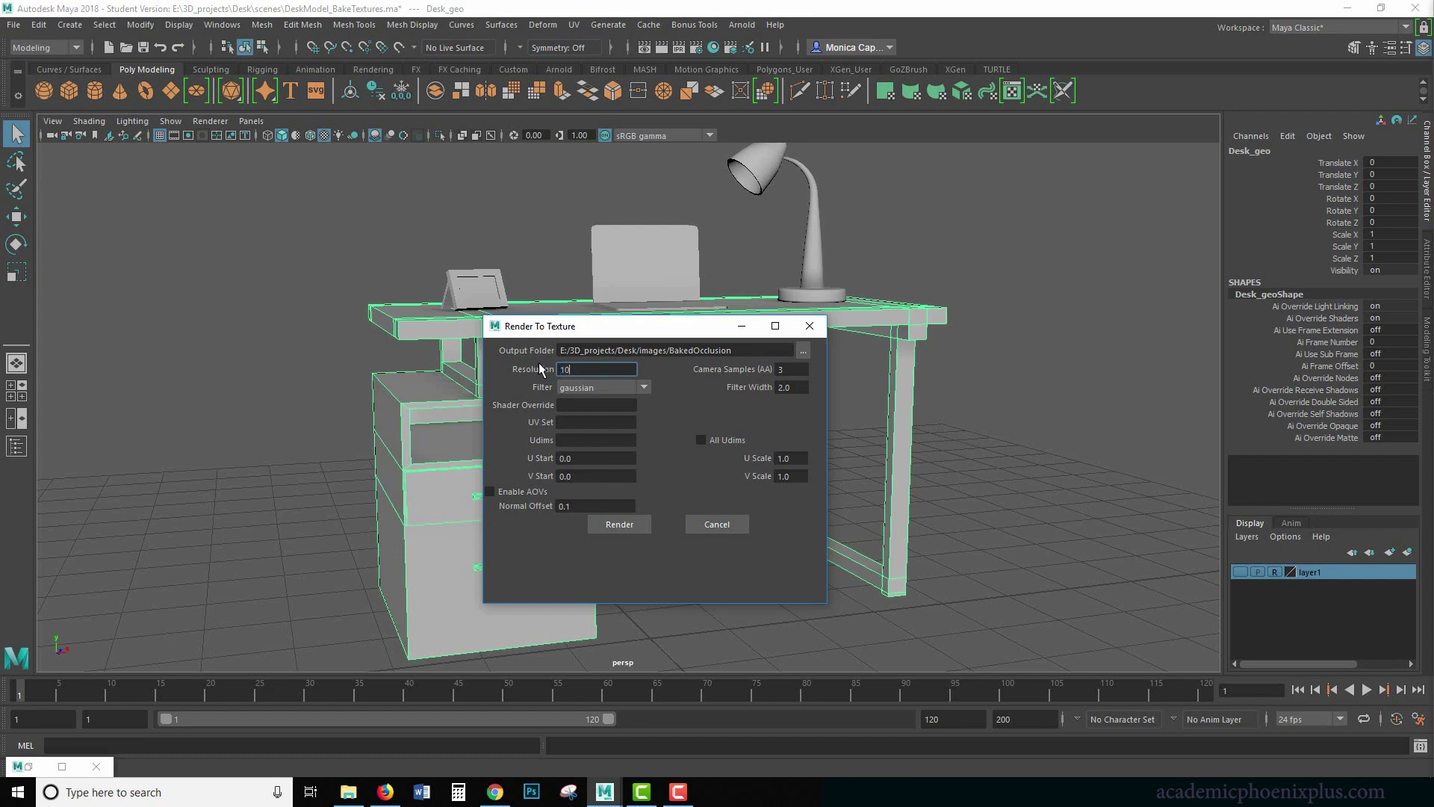
- Set the bake resolution to 1024 and camera samples (AA) to 4
drag(607, 372, 567, 370)
text(2048)
drag(605, 371, 534, 360)
text(1024)
key(Tab)
click(600, 408)
click(777, 370)
- Keep the gaussian filter and bake the desk to Desk_geoShape.exr
click(612, 388)
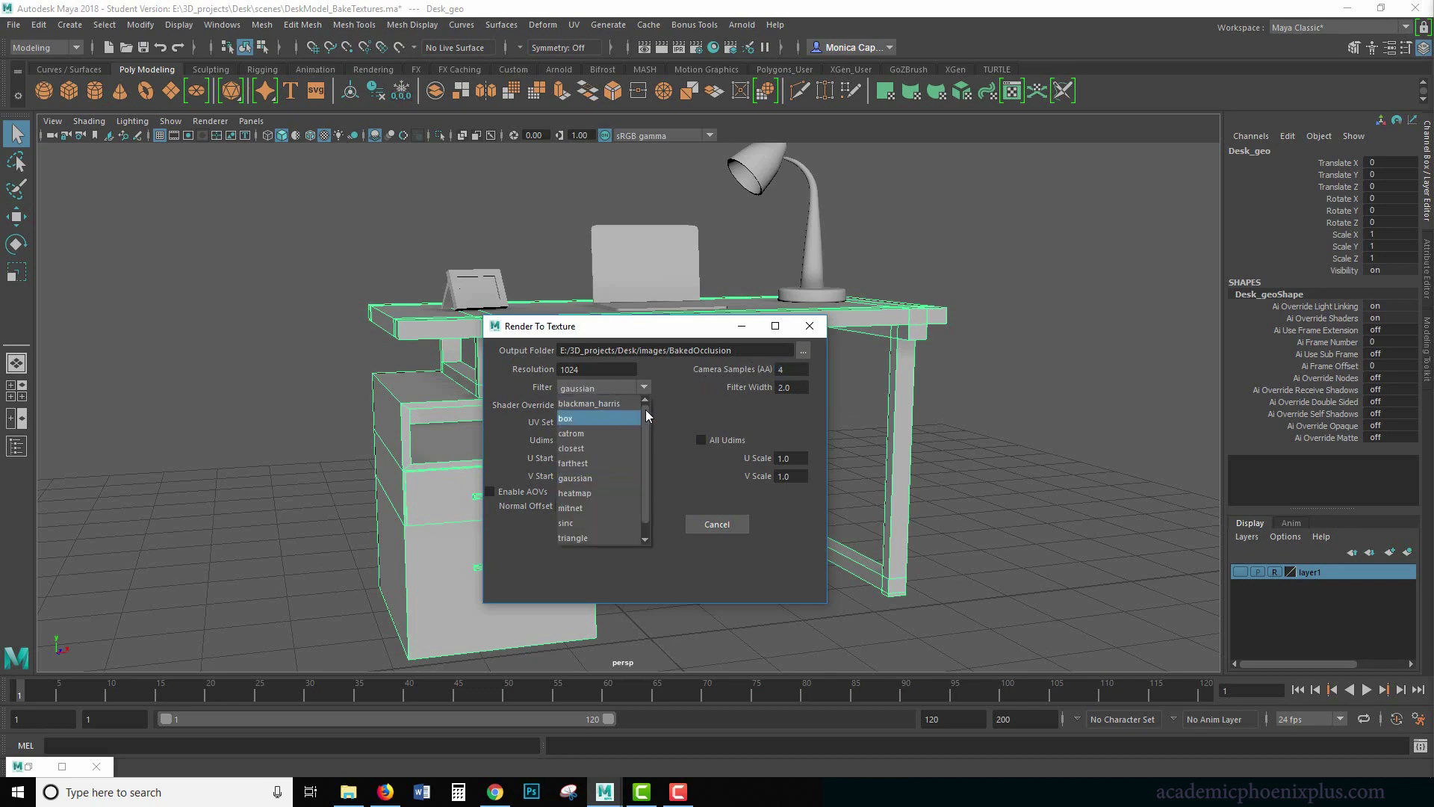
click(646, 400)
click(613, 390)
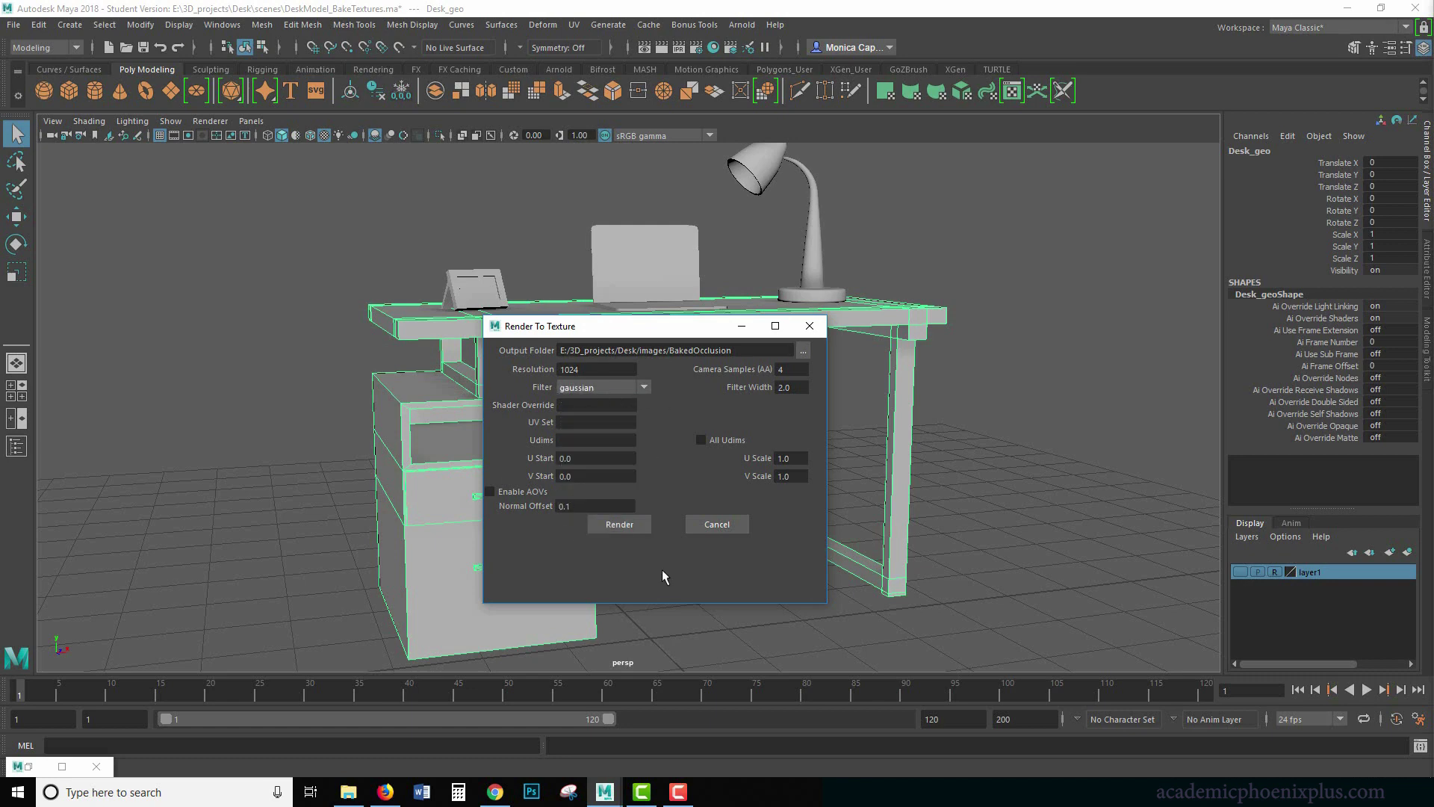
click(620, 527)
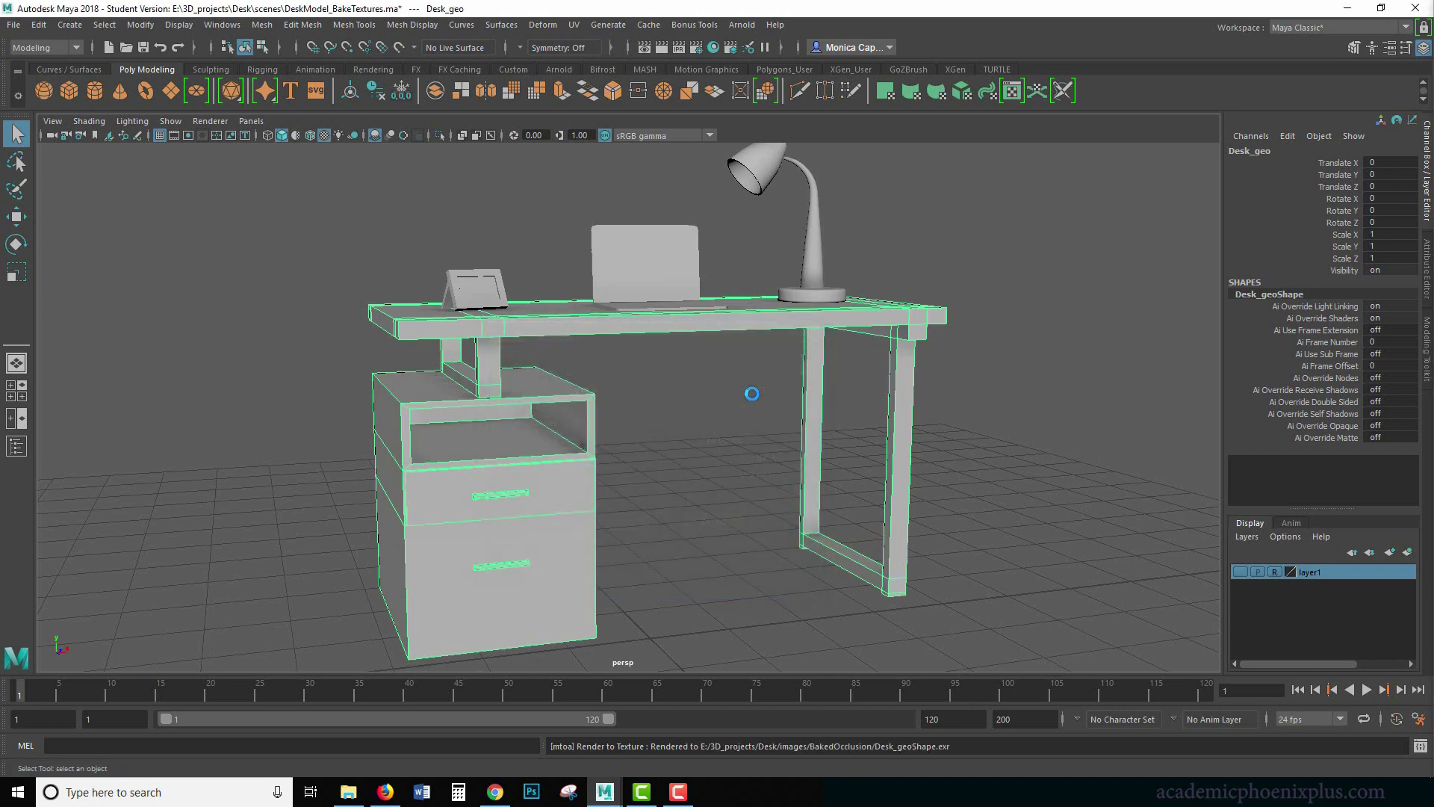
- Browse to images > BakedOcclusion in File Explorer and open Desk_geoShape.exr in Photoshop
click(348, 791)
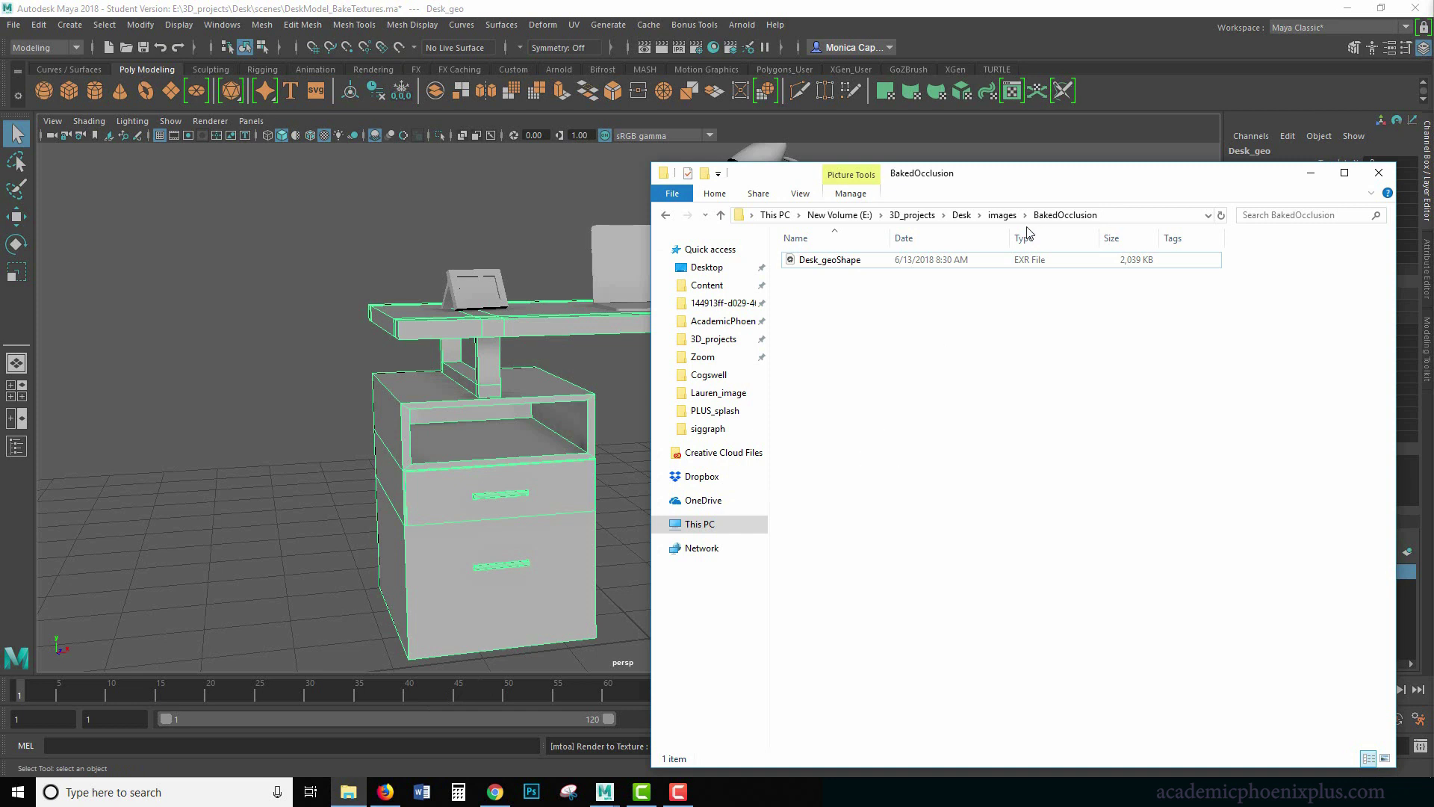
drag(971, 173, 747, 119)
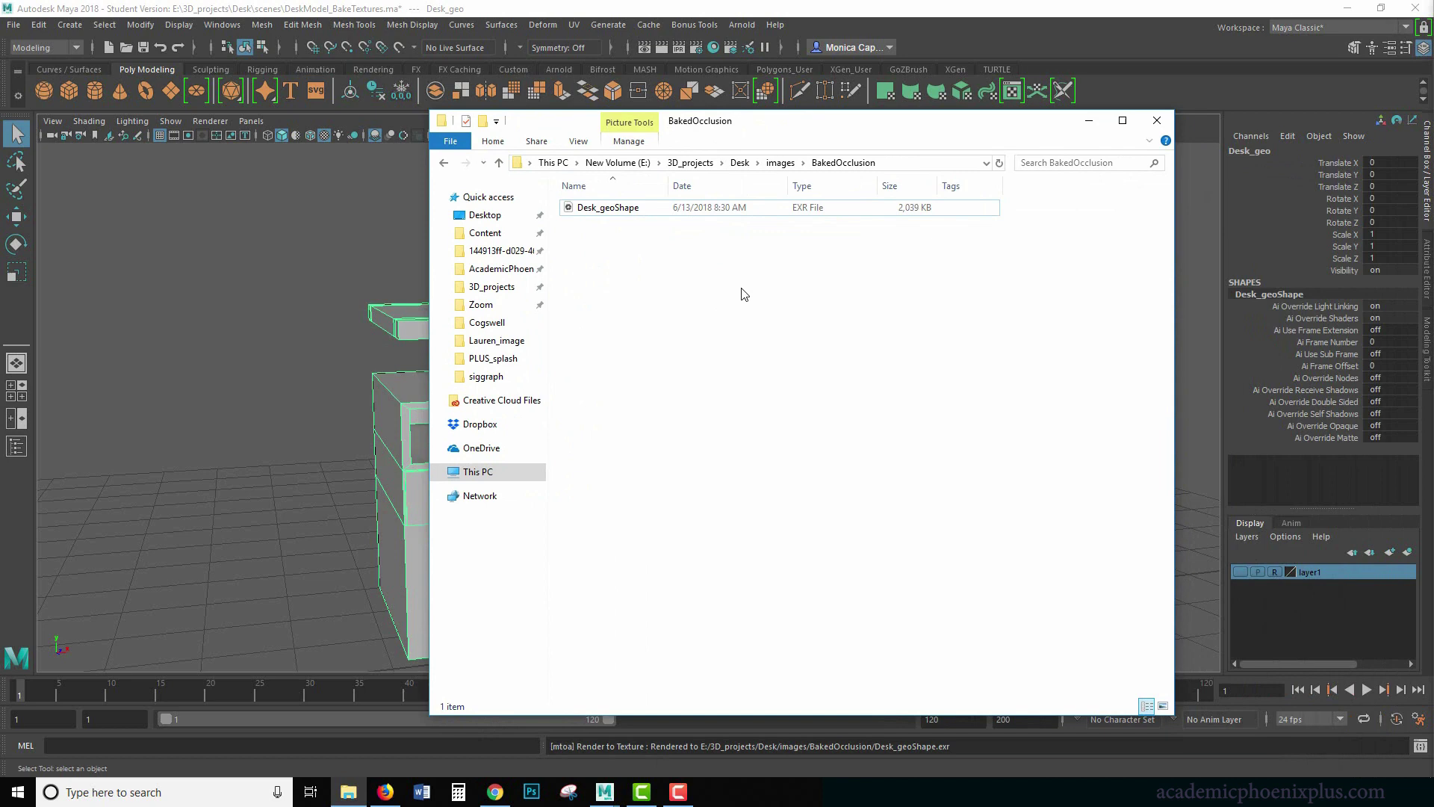
click(785, 165)
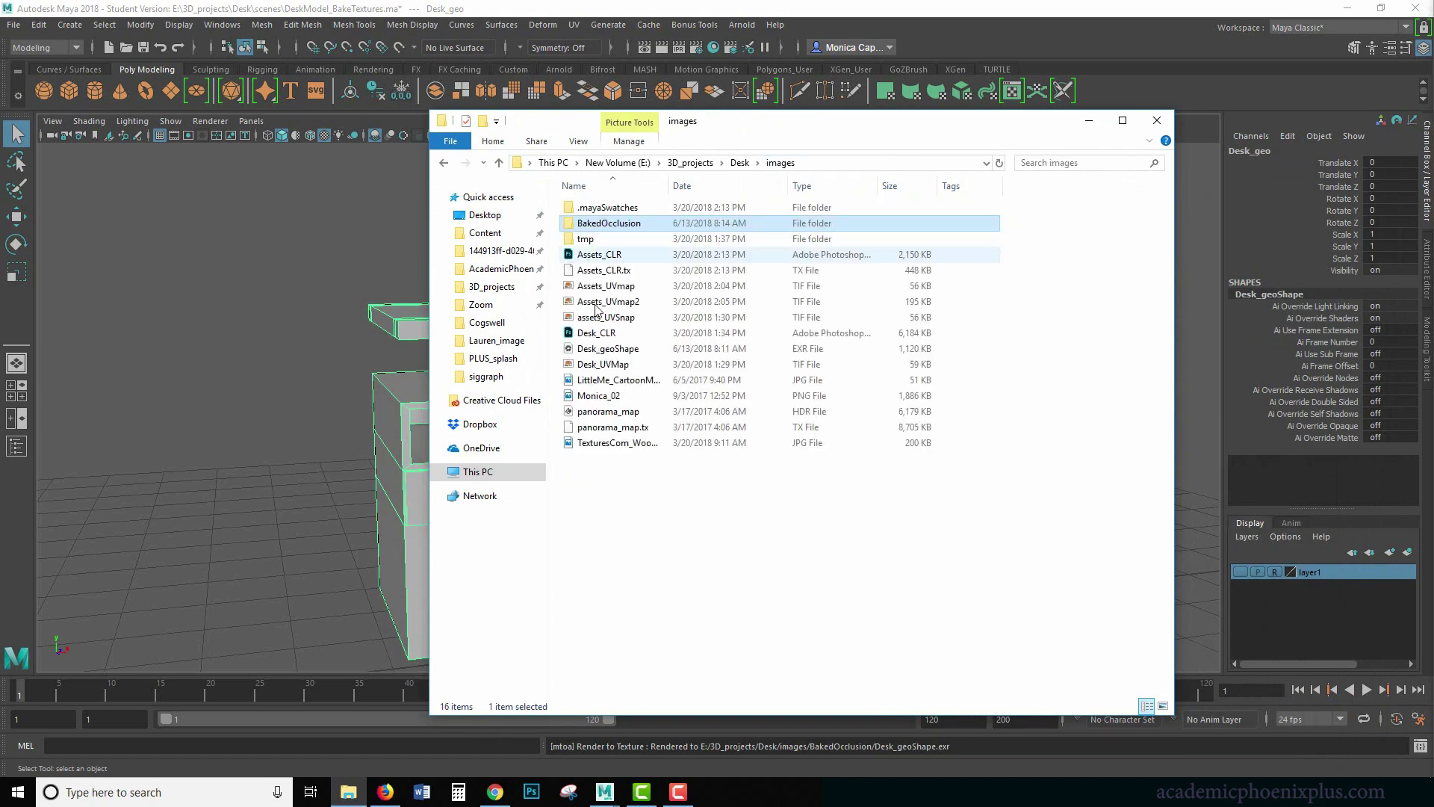
double_click(587, 226)
click(615, 209)
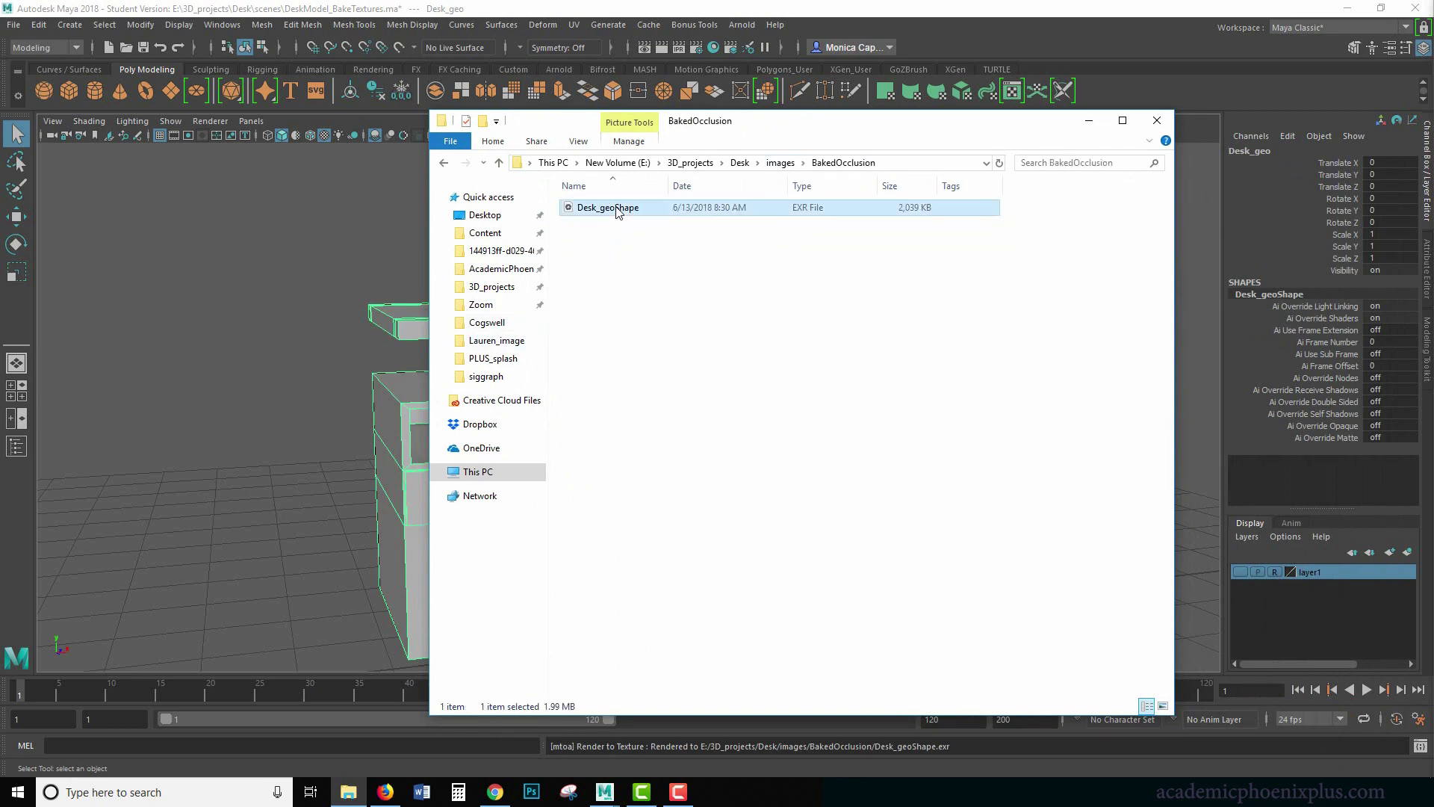
double_click(806, 207)
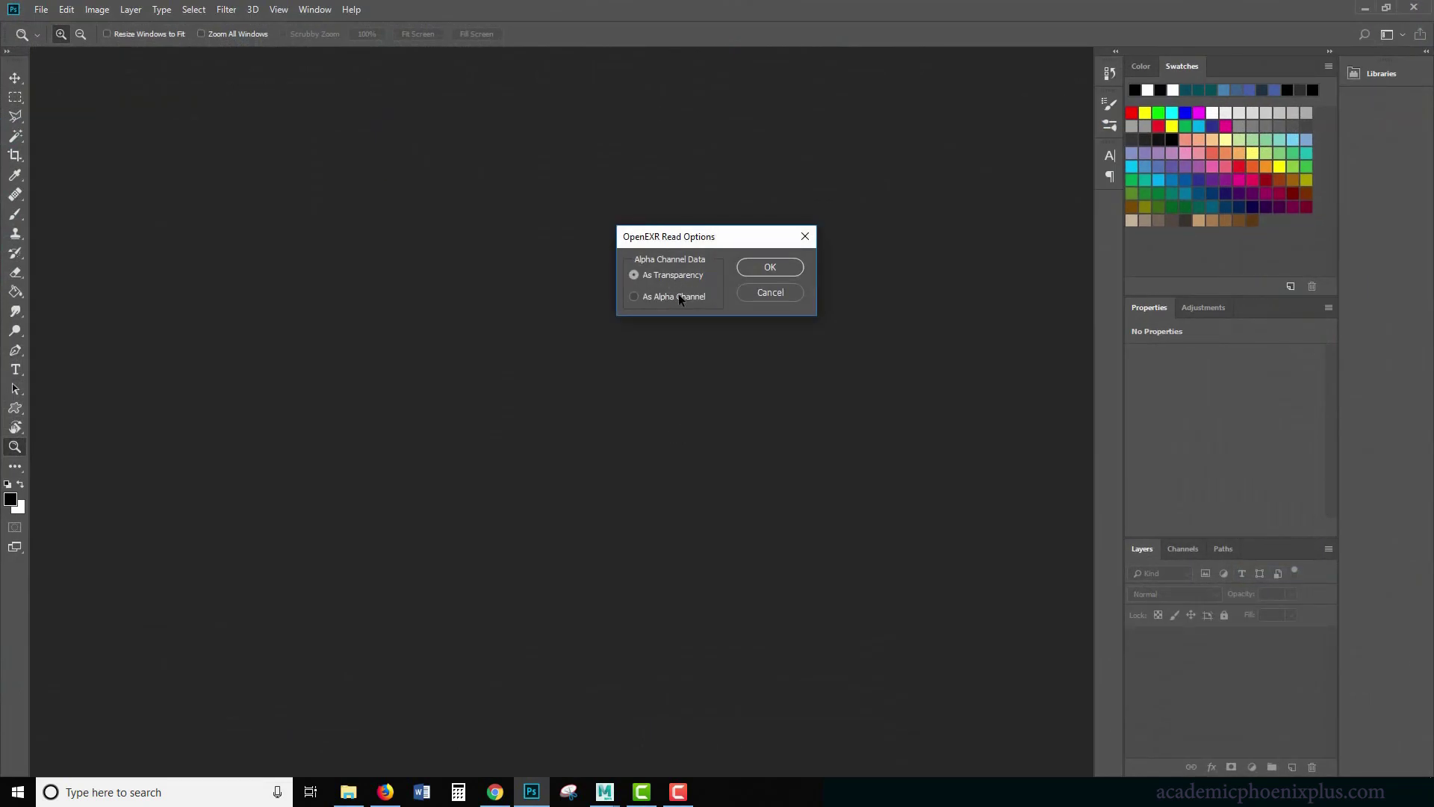
- Open the EXR with alpha as transparency and view it at 100%
click(769, 267)
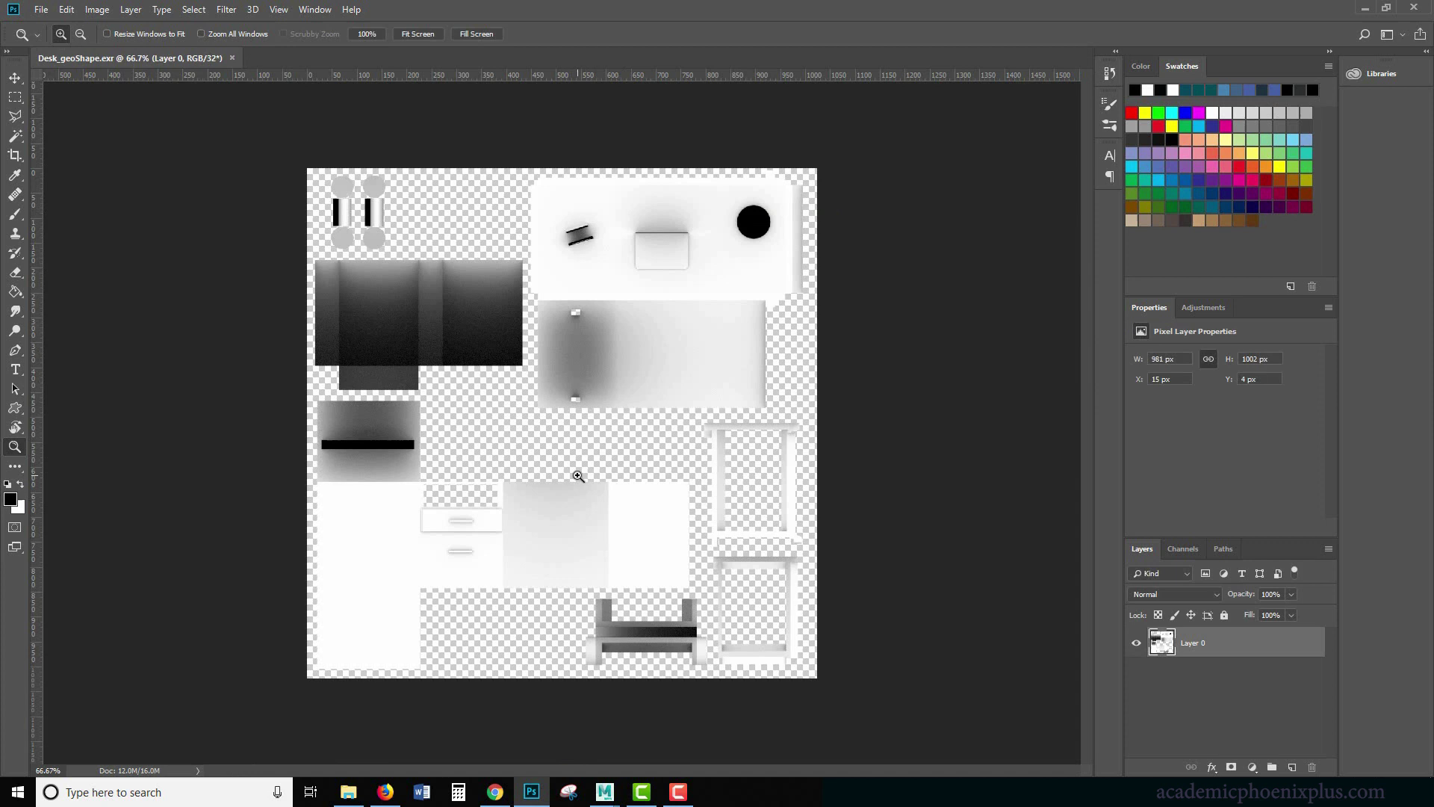
click(434, 595)
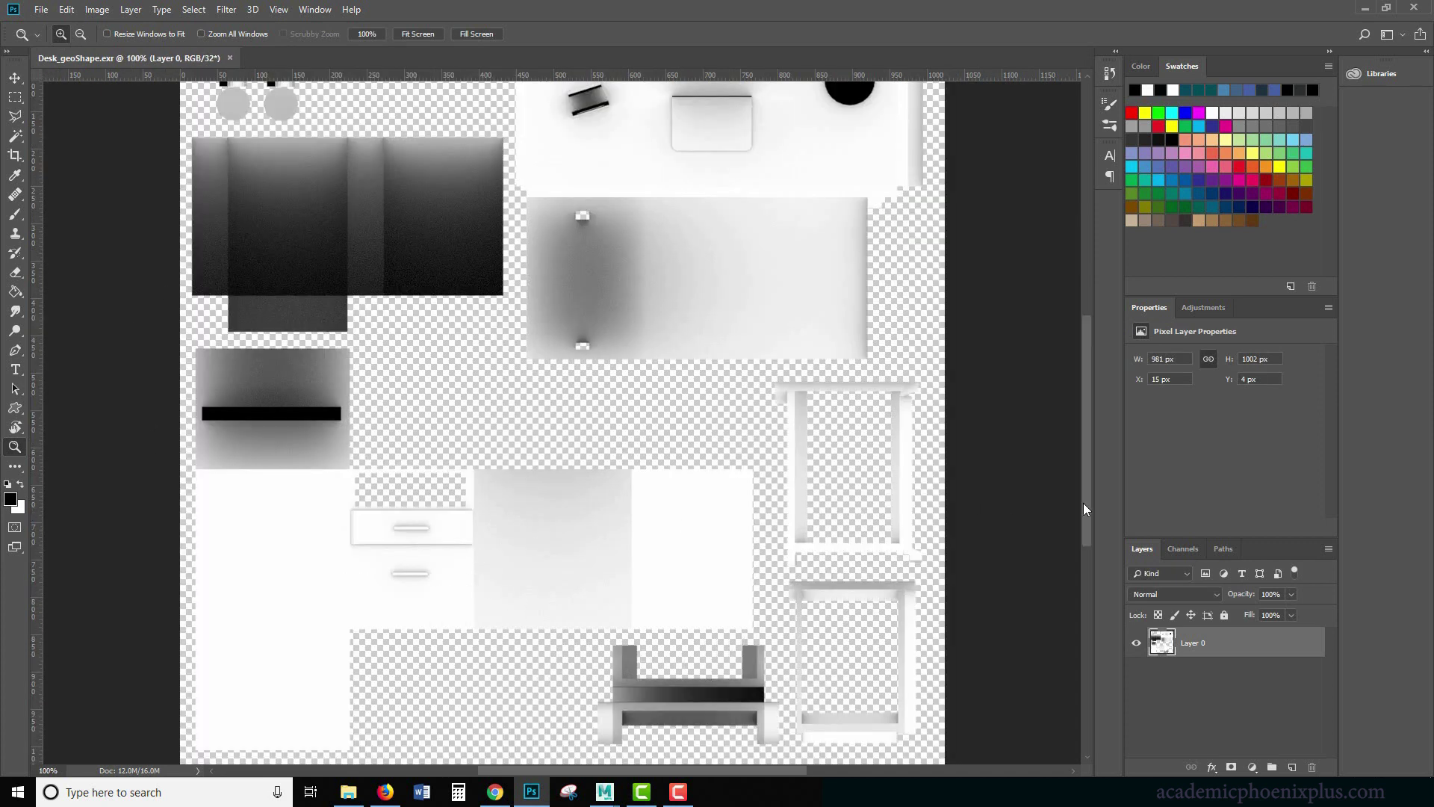
mouse_move(1083, 503)
mouse_down()
mouse_move(1083, 544)
mouse_move(1080, 455)
mouse_move(1077, 512)
mouse_move(1078, 481)
mouse_up()
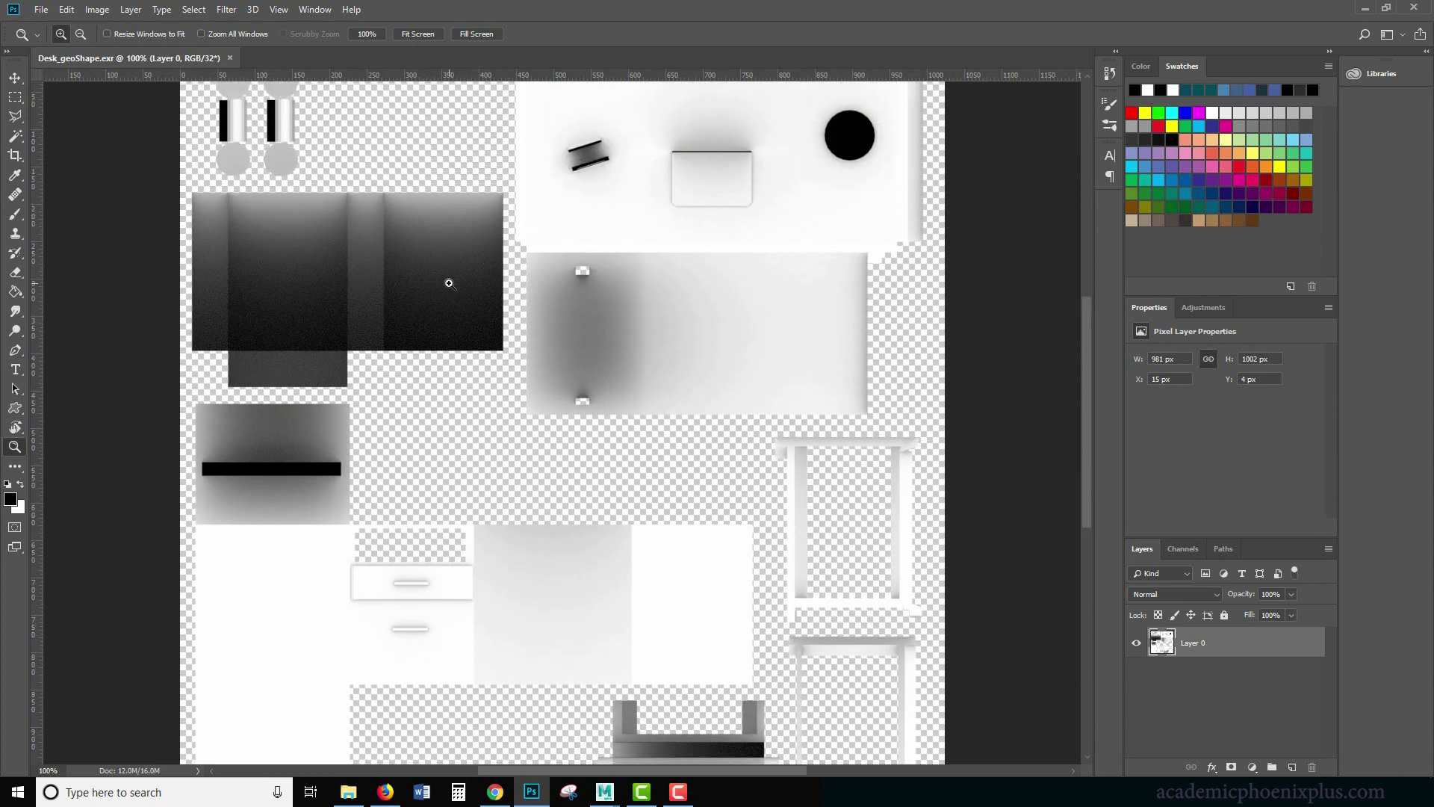
- Magnify the baked occlusion map to 200% and 300%, then zoom back out
click(602, 165)
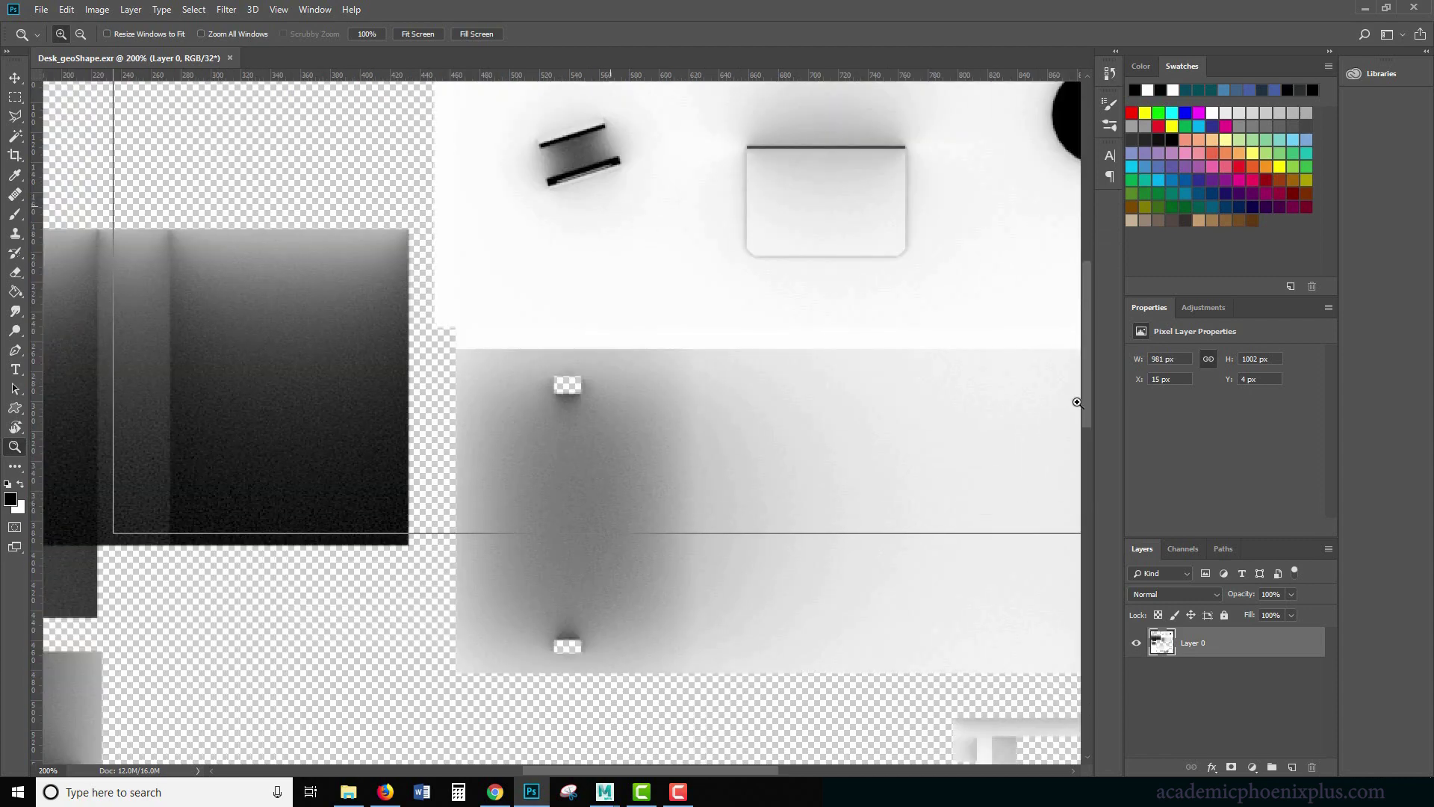
click(605, 187)
drag(1084, 366, 1081, 325)
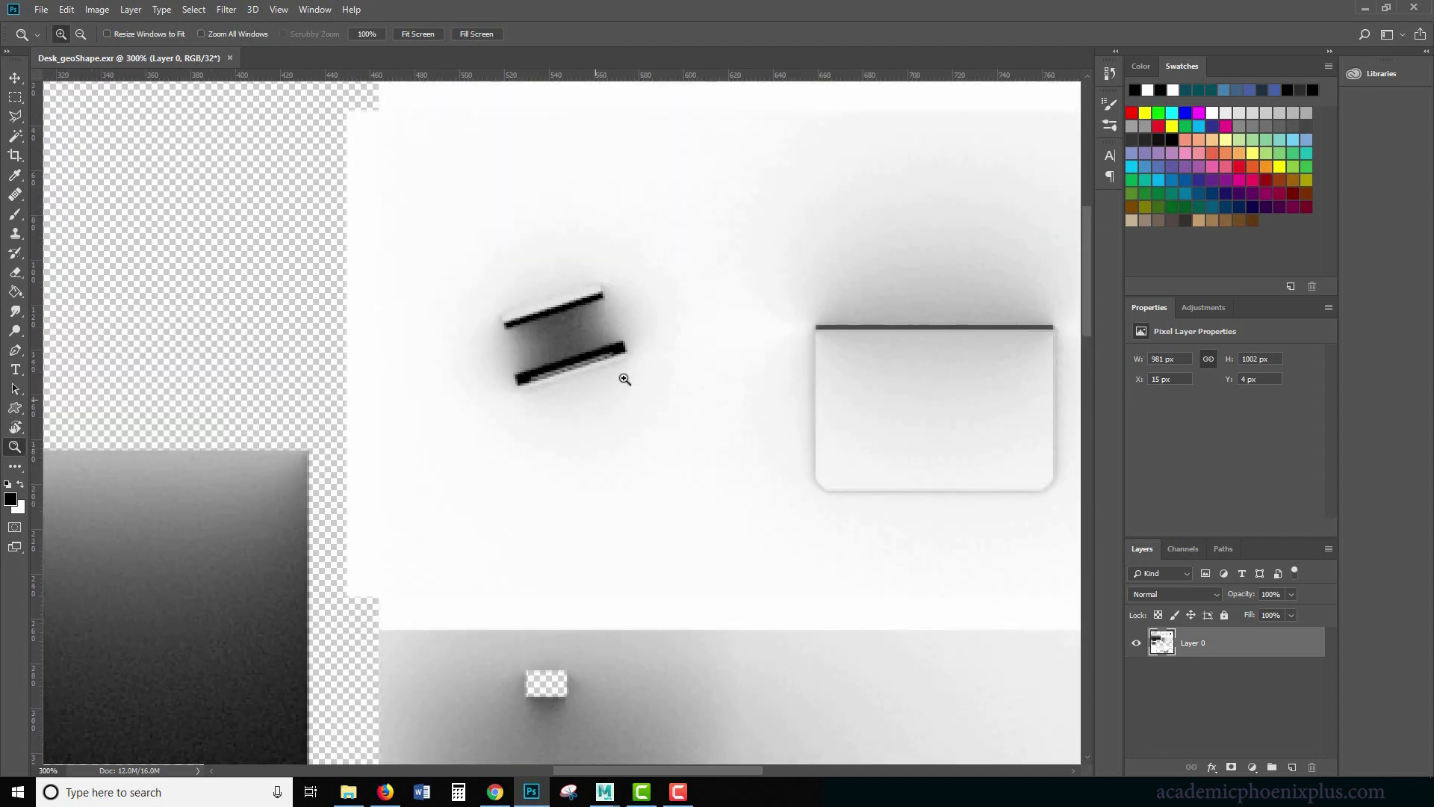
drag(747, 770, 842, 769)
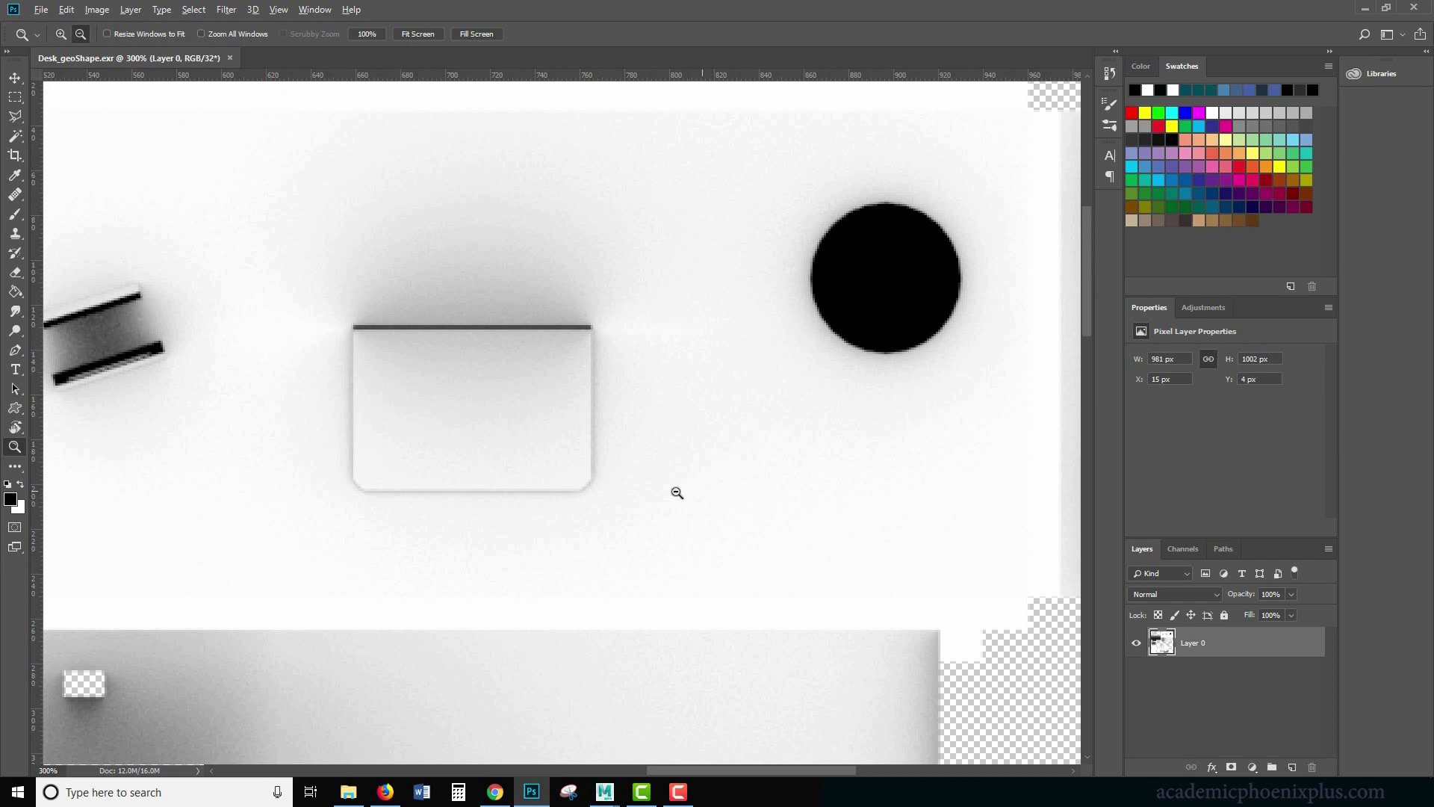
alt+click(675, 493)
scroll(1076, 515, down, 3)
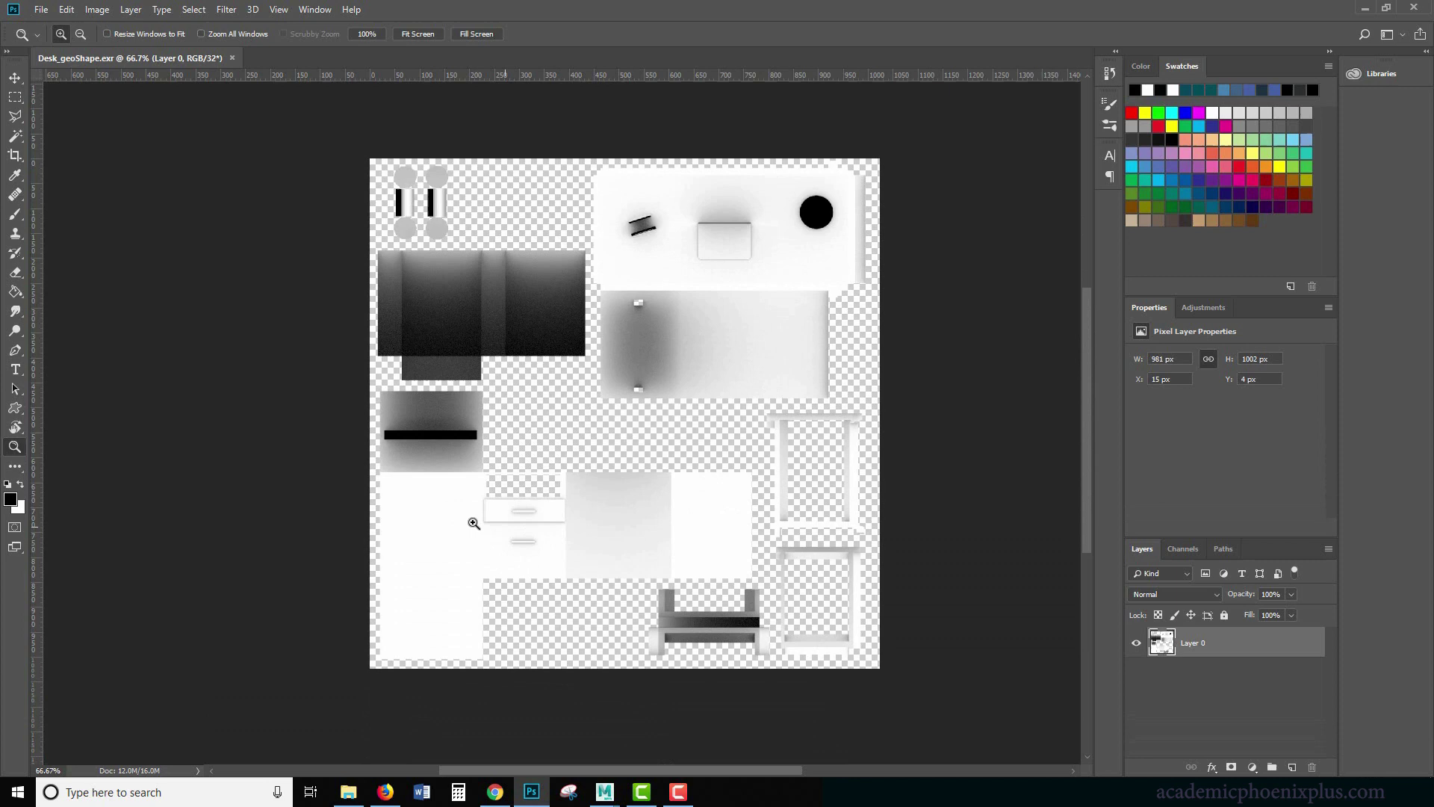
click(524, 555)
click(494, 524)
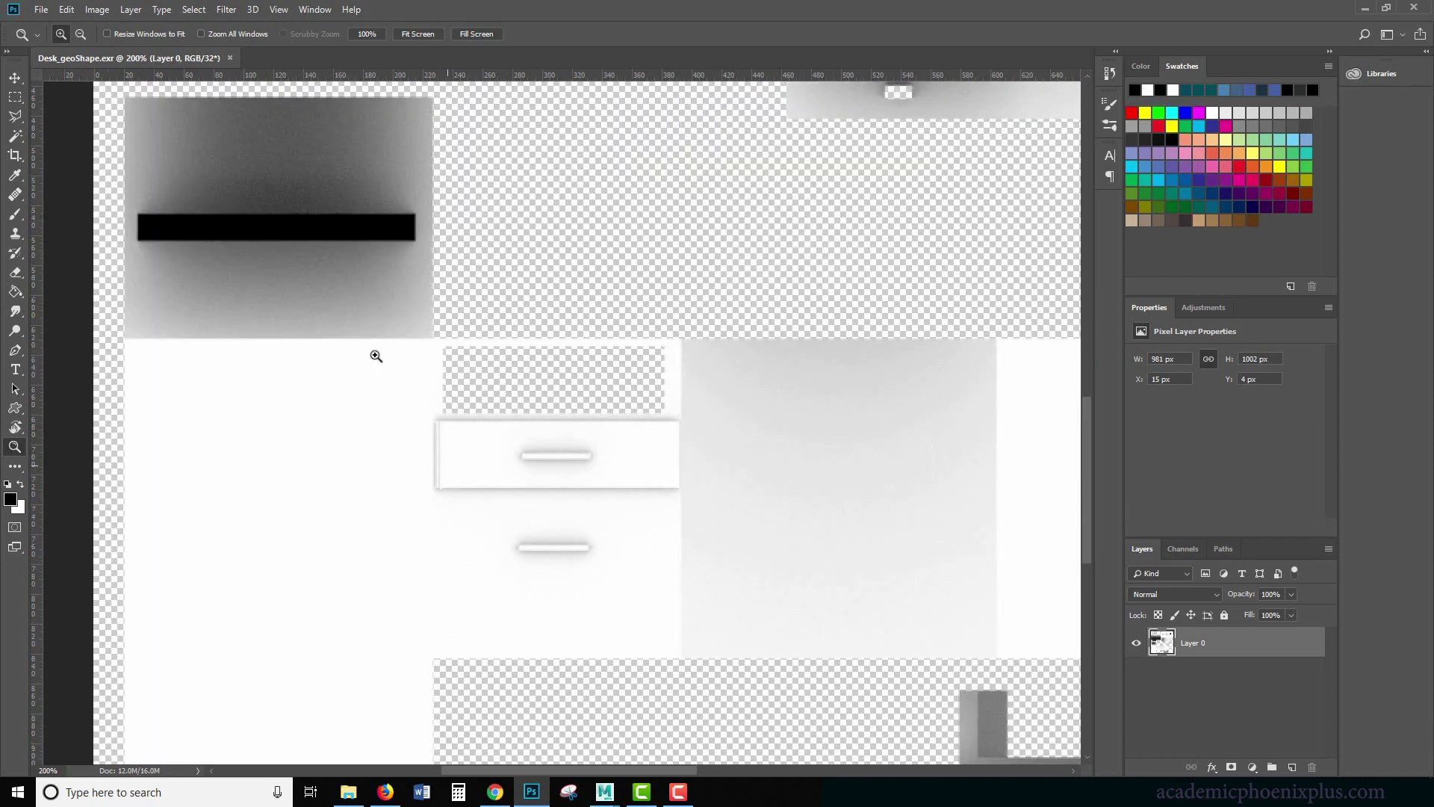
click(554, 537)
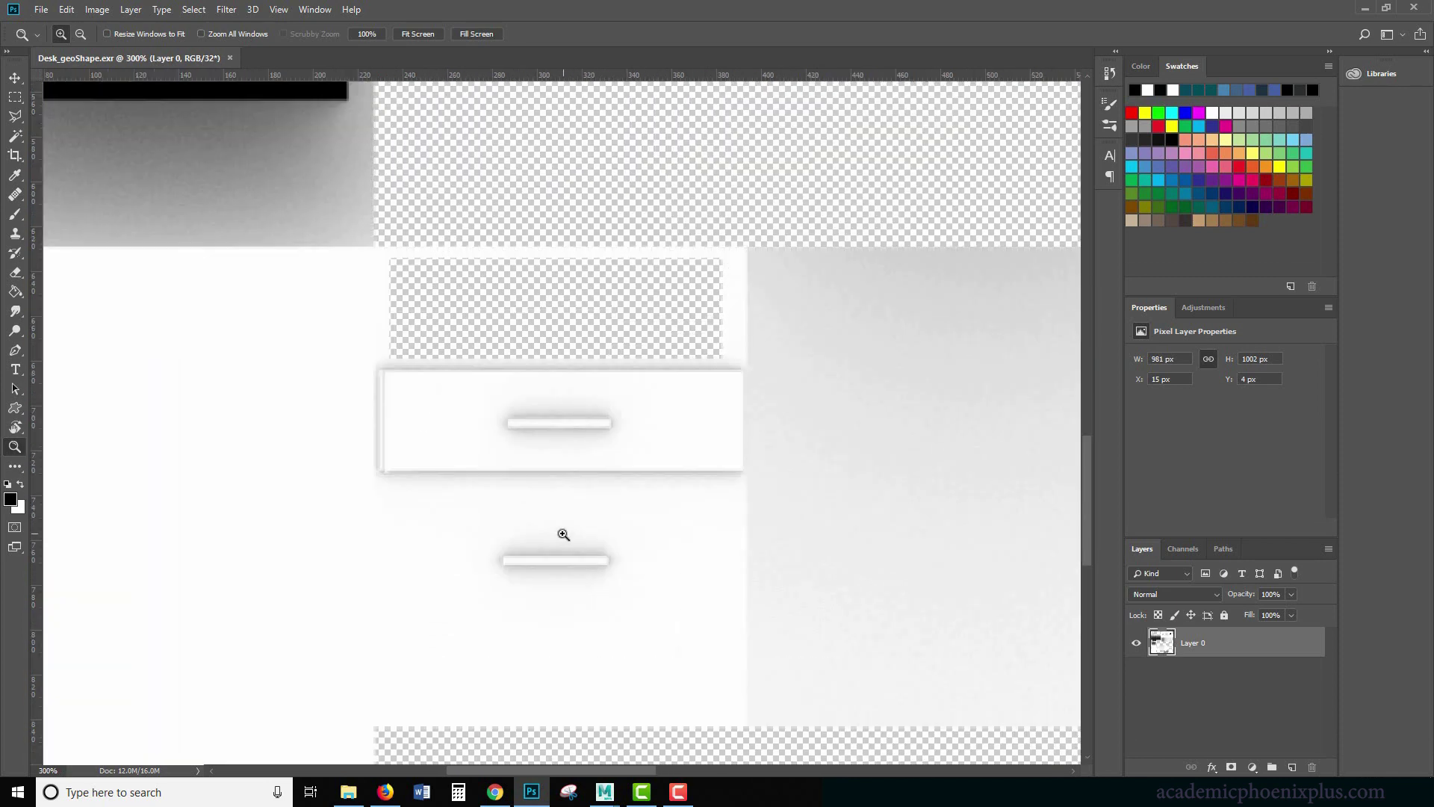
click(563, 537)
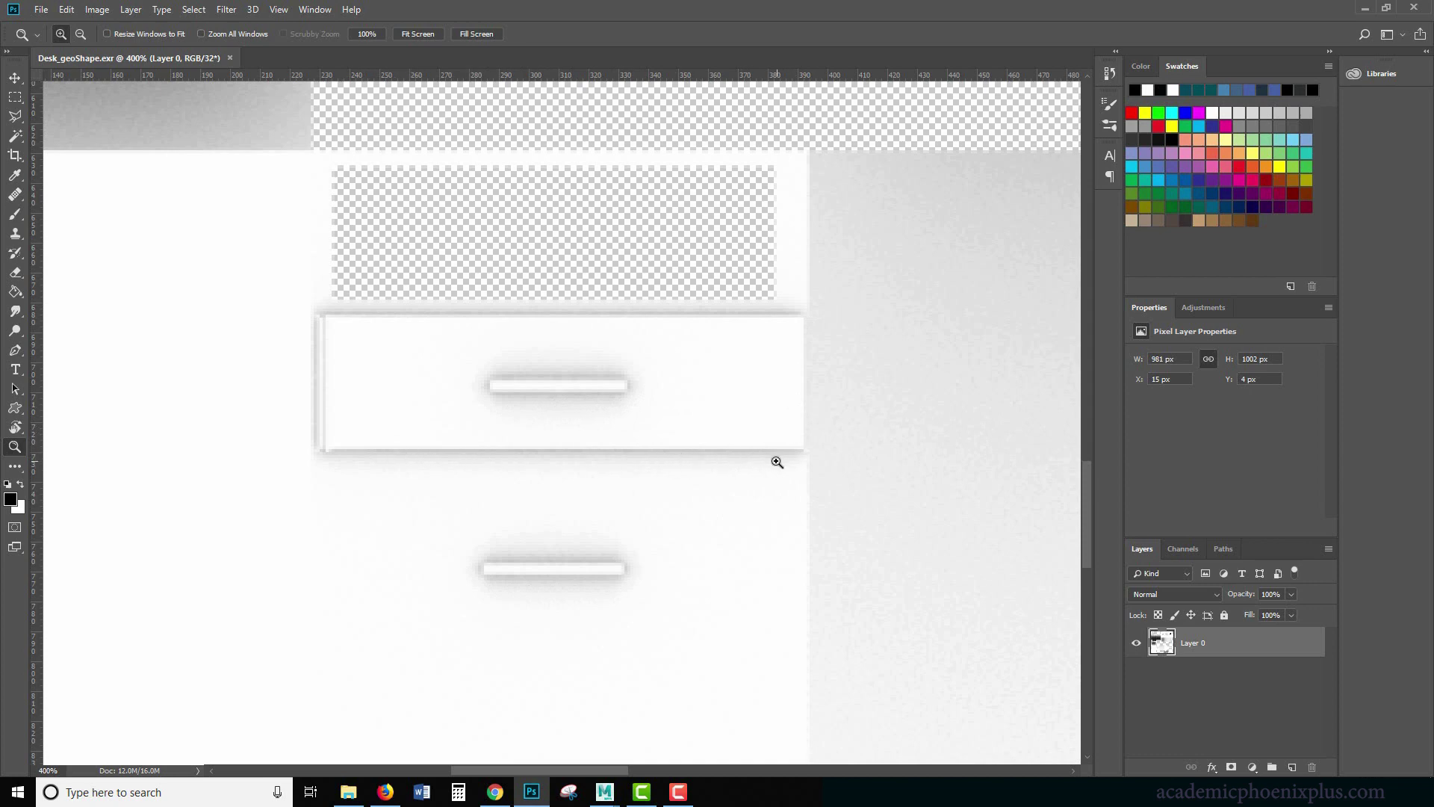
alt+click(771, 368)
alt+click(771, 458)
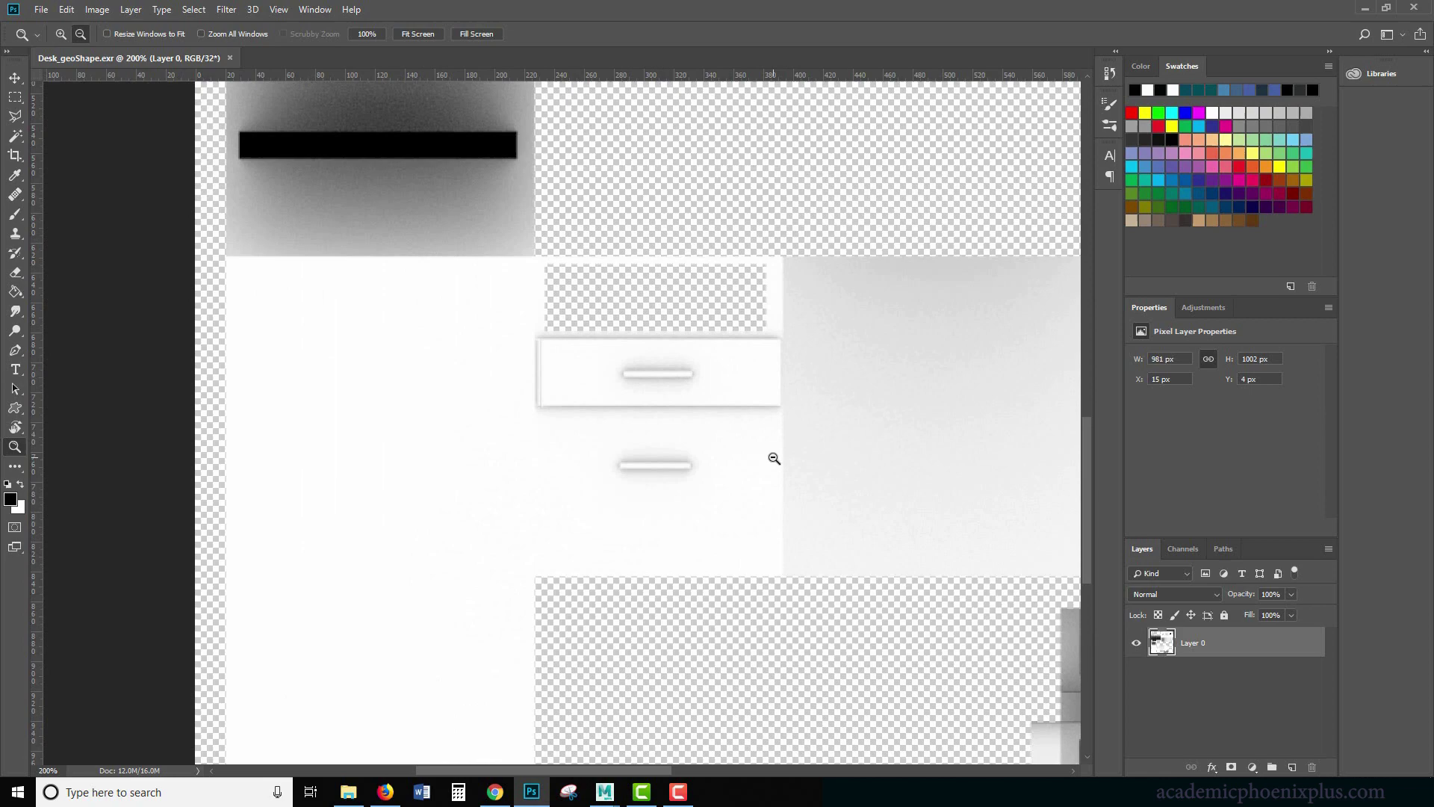
alt+click(791, 512)
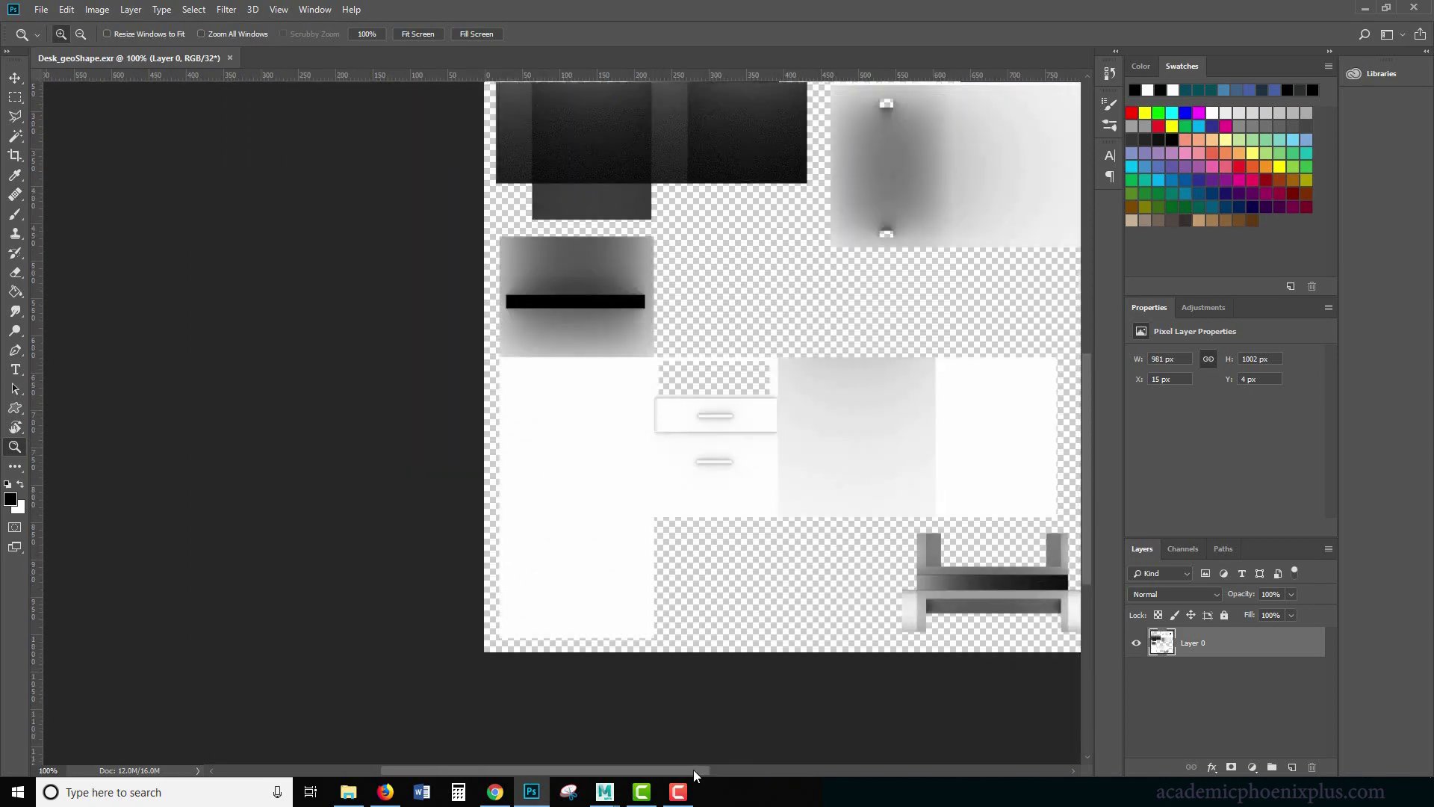
drag(693, 773, 773, 763)
drag(1087, 578, 1081, 504)
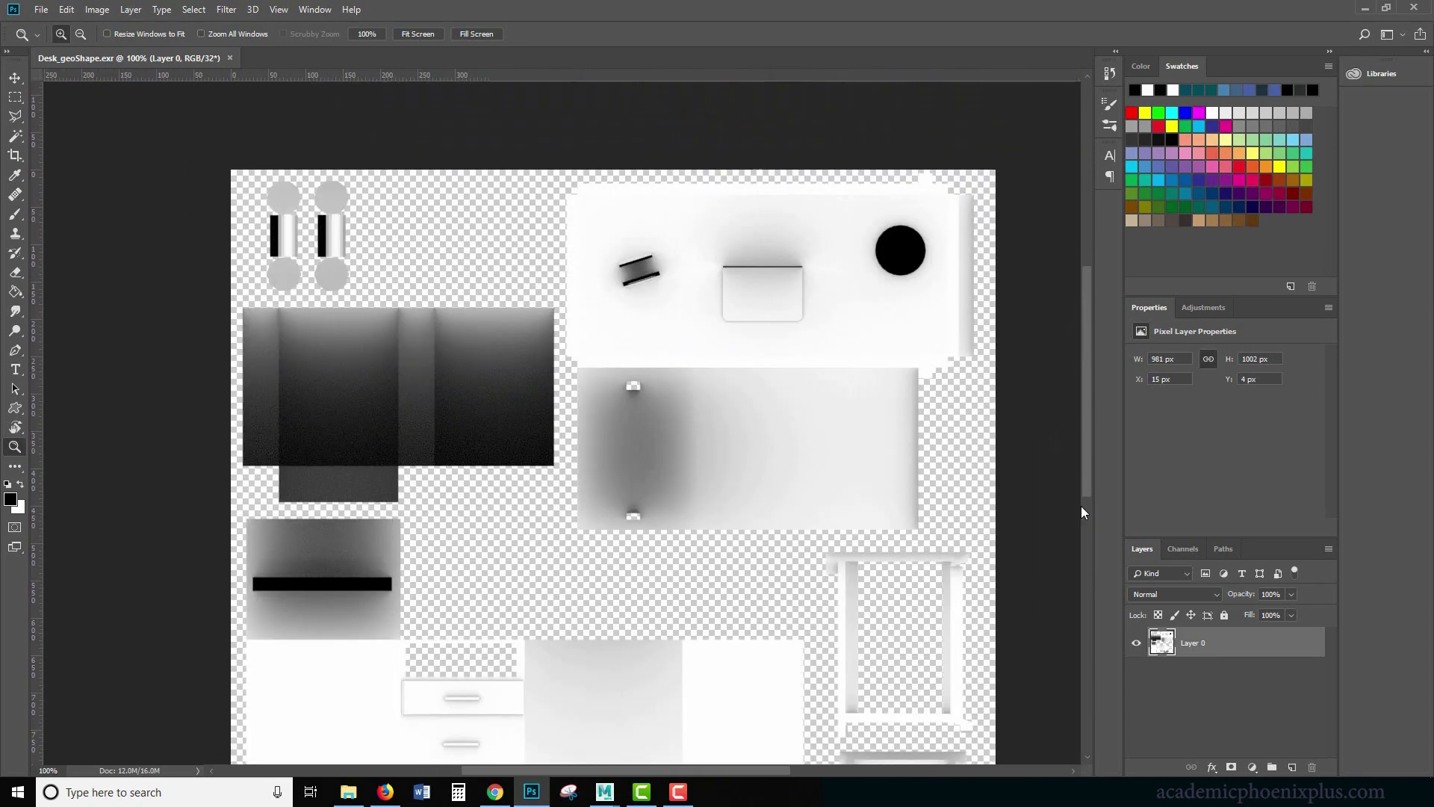
scroll(1082, 505, down, 3)
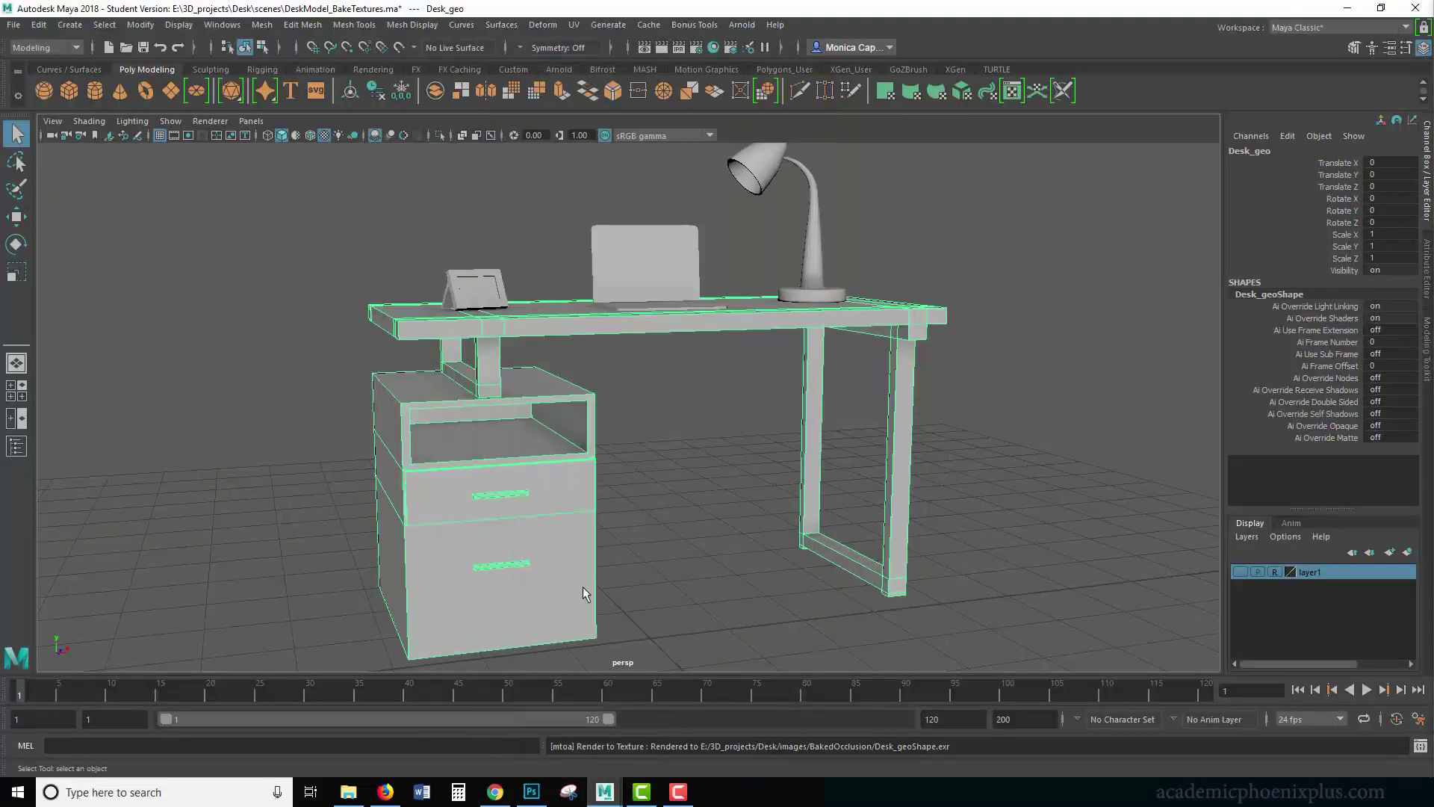
- Reselect the desk and assign it a new Arnold aiStandardSurface material
click(710, 572)
click(551, 538)
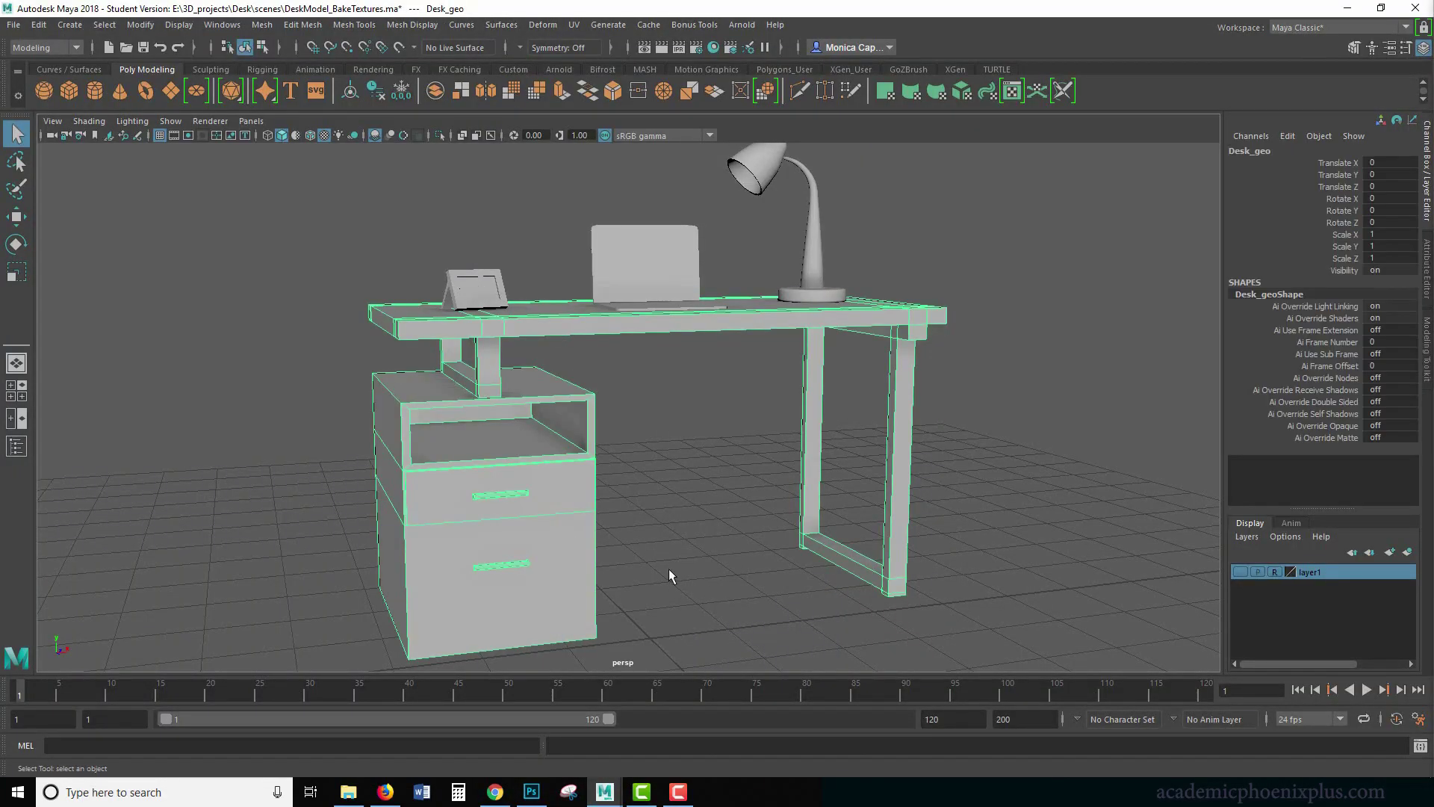
mouse_move(669, 569)
alt+mouse_down()
mouse_move(753, 553)
mouse_move(649, 568)
mouse_move(687, 567)
alt+mouse_up()
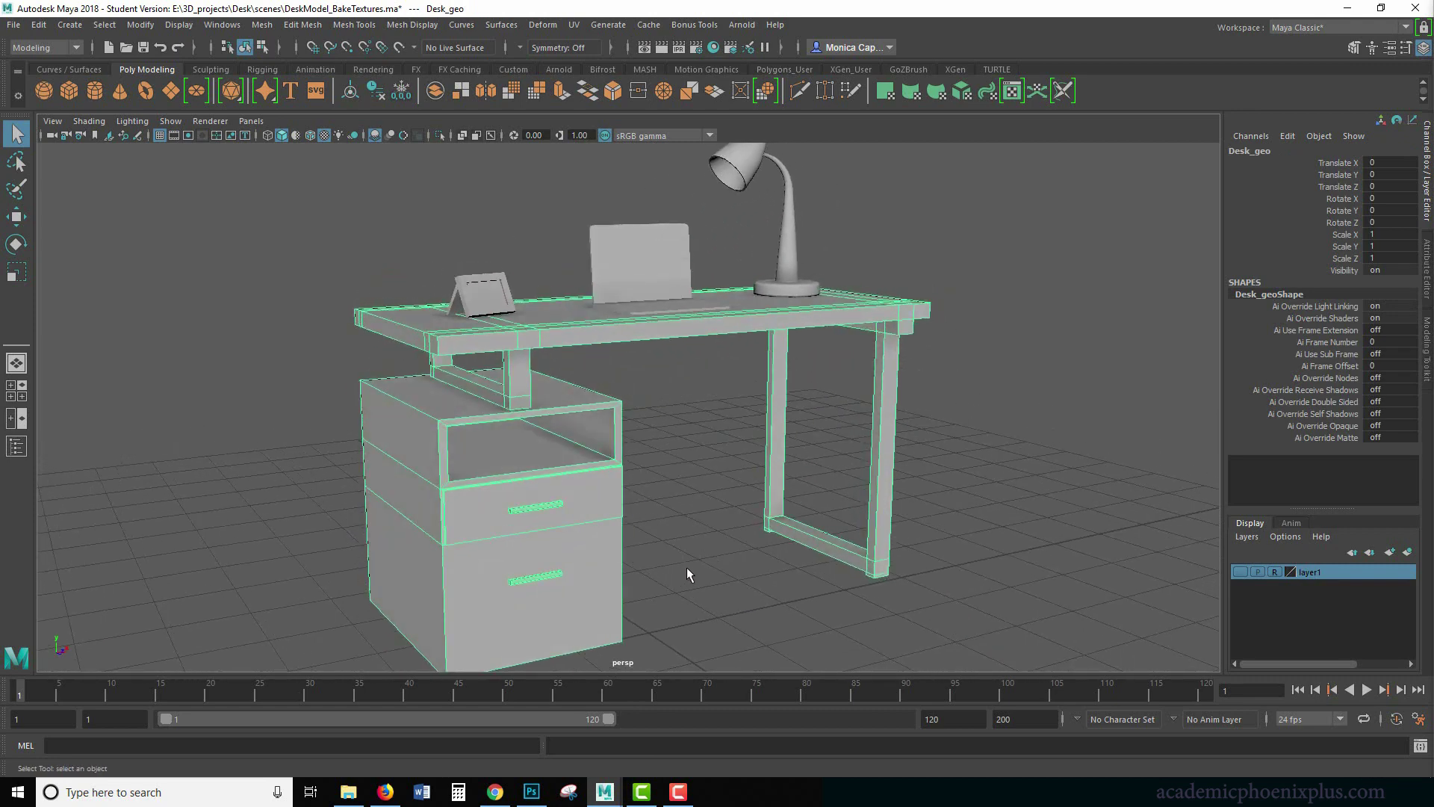
right_drag(590, 489, 616, 744)
click(545, 380)
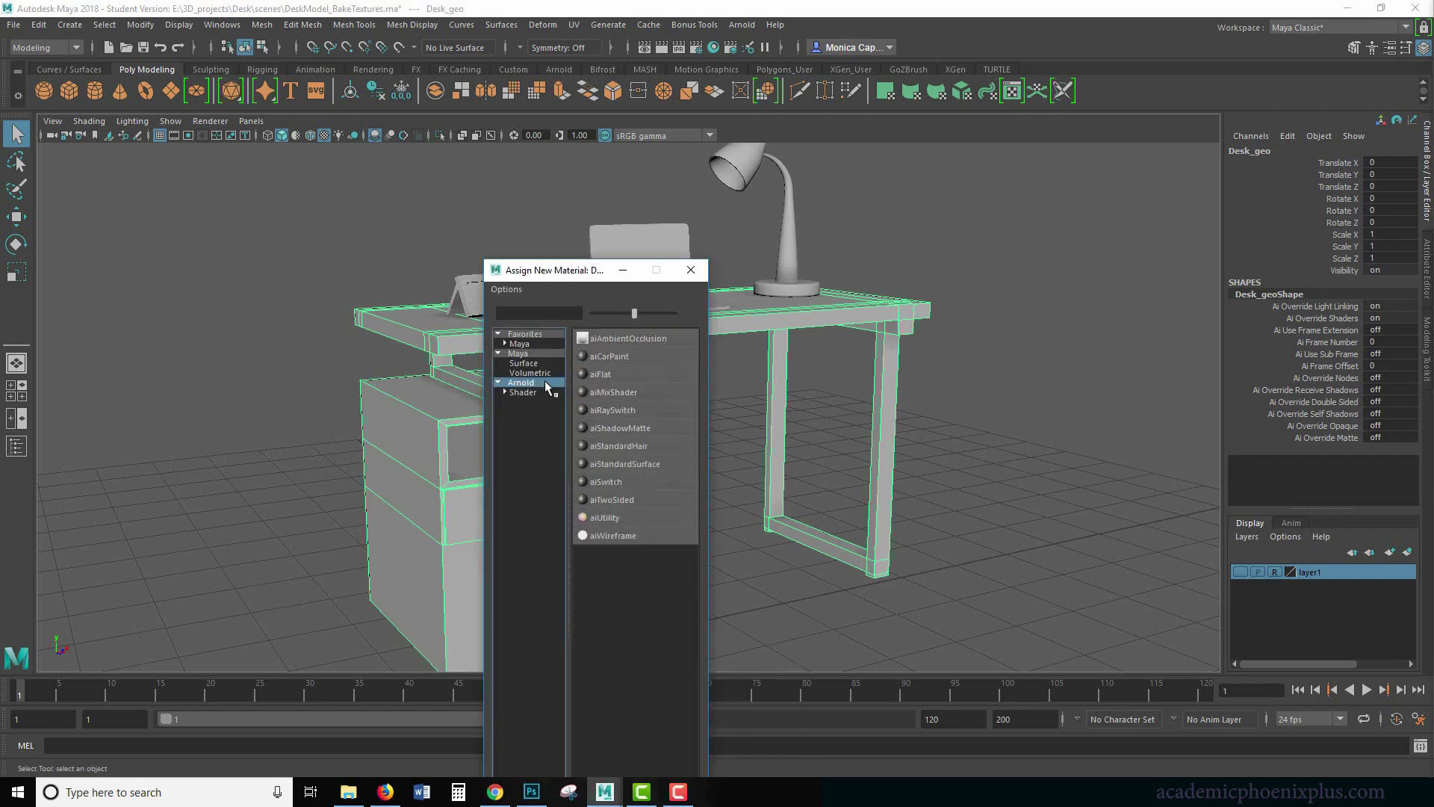
click(641, 463)
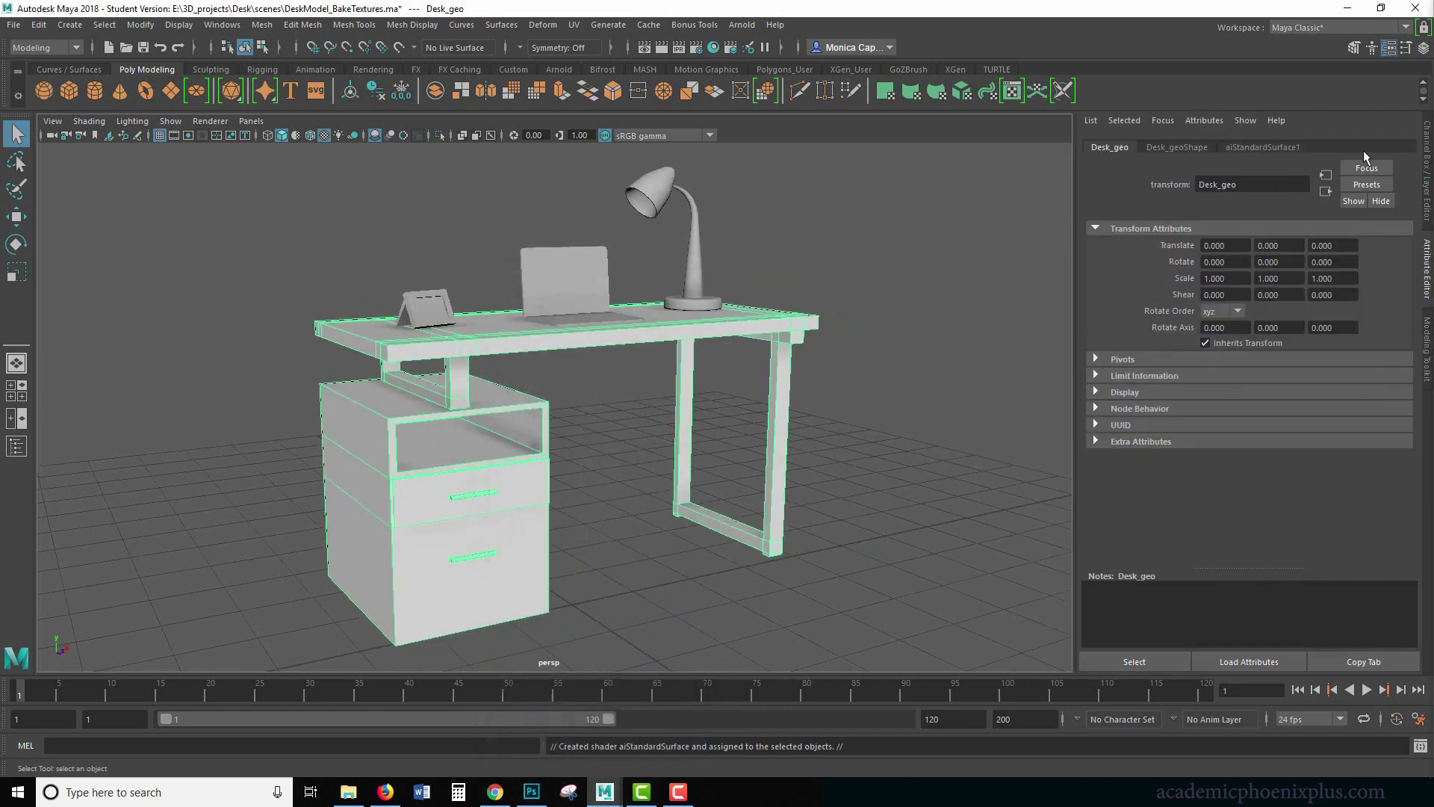
- Apply the Jade preset to aiStandardSurface1 and set Transmission Weight to 0
click(1259, 147)
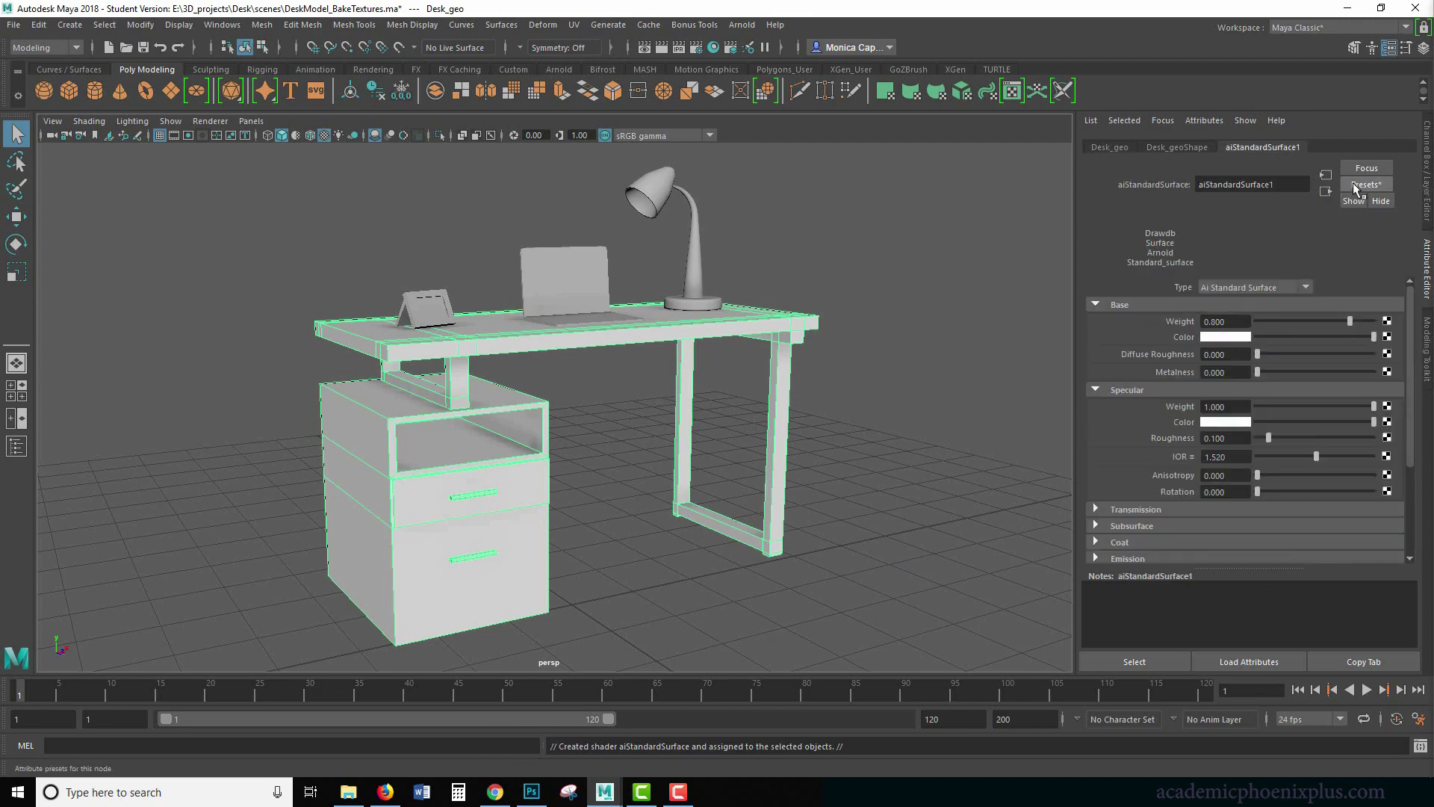
click(1355, 187)
mouse_move(1289, 449)
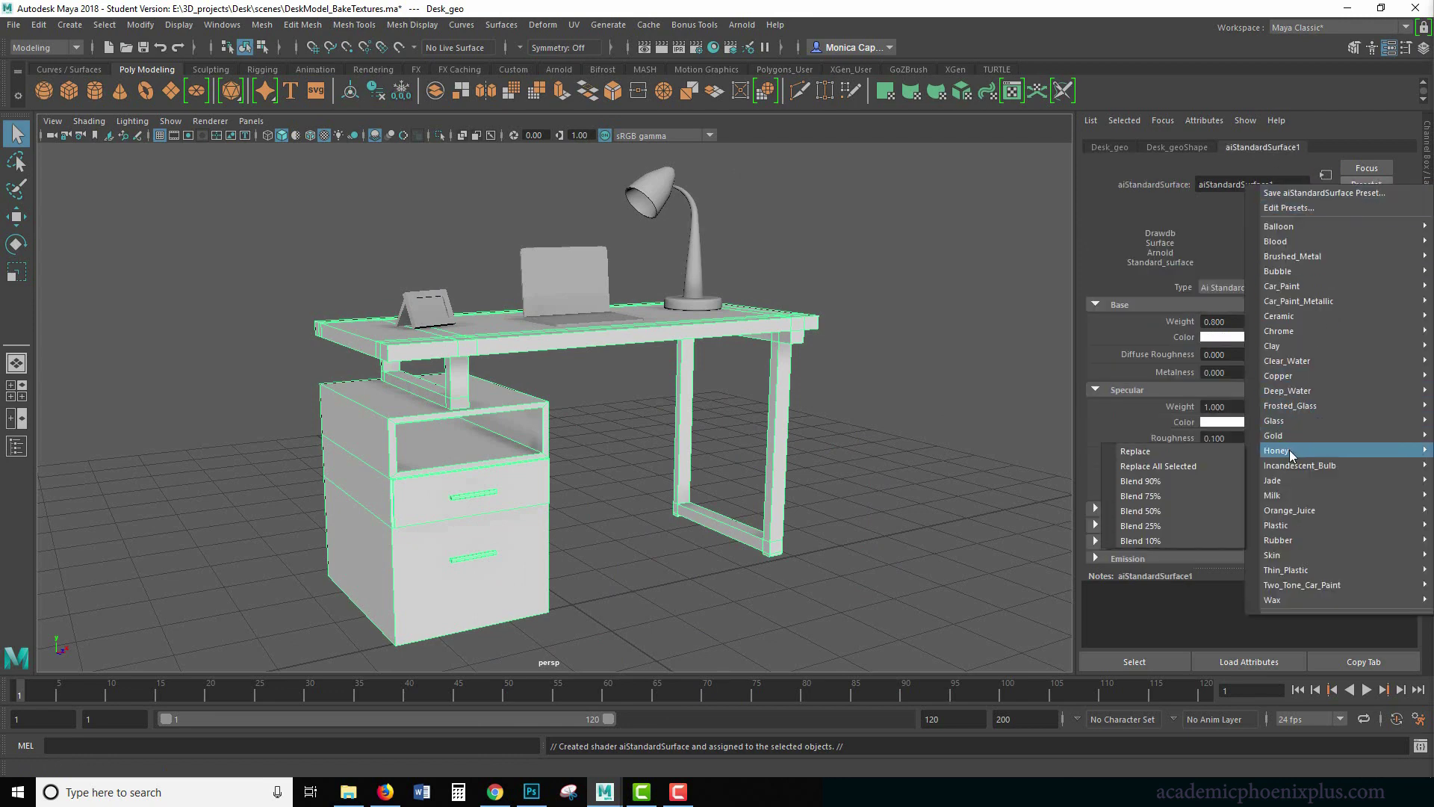
click(1225, 452)
click(1138, 506)
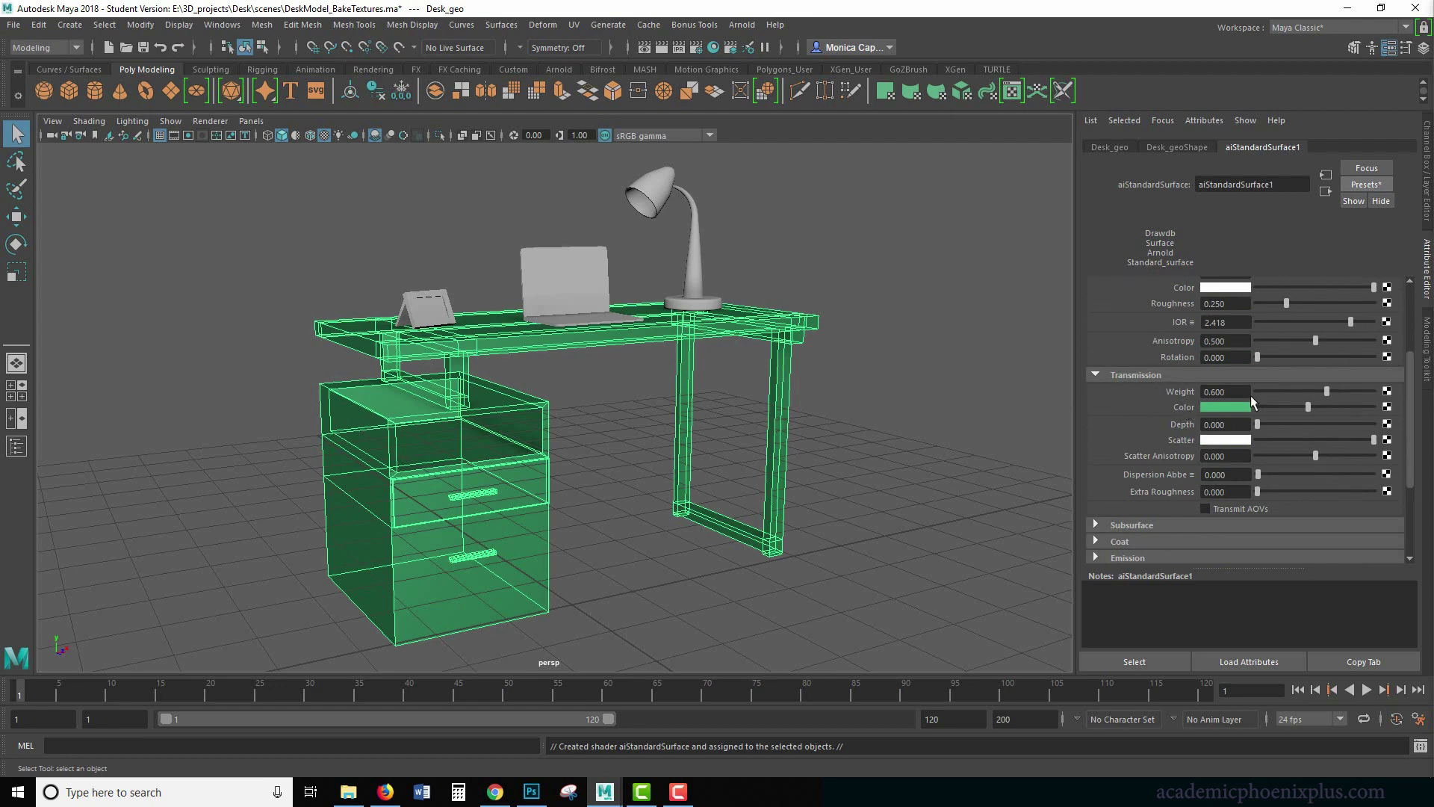
mouse_move(1327, 392)
mouse_down()
mouse_move(1212, 394)
mouse_move(1327, 400)
mouse_up()
- Preview the jade desk in the Arnold RenderView
click(741, 25)
click(767, 136)
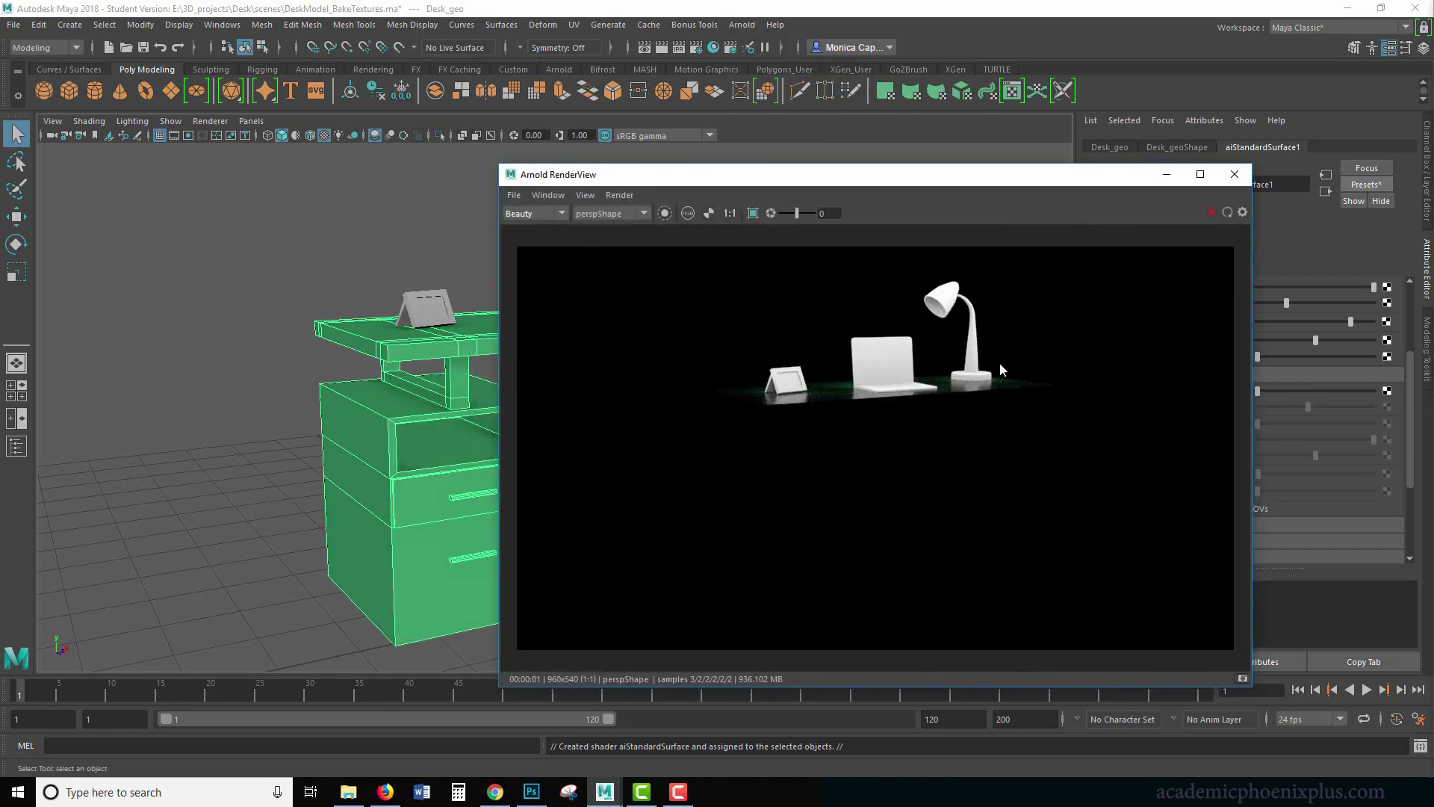
click(1234, 175)
- Add an Arnold Skydome Light, check the lit render, and bring up the Channel Box
click(742, 25)
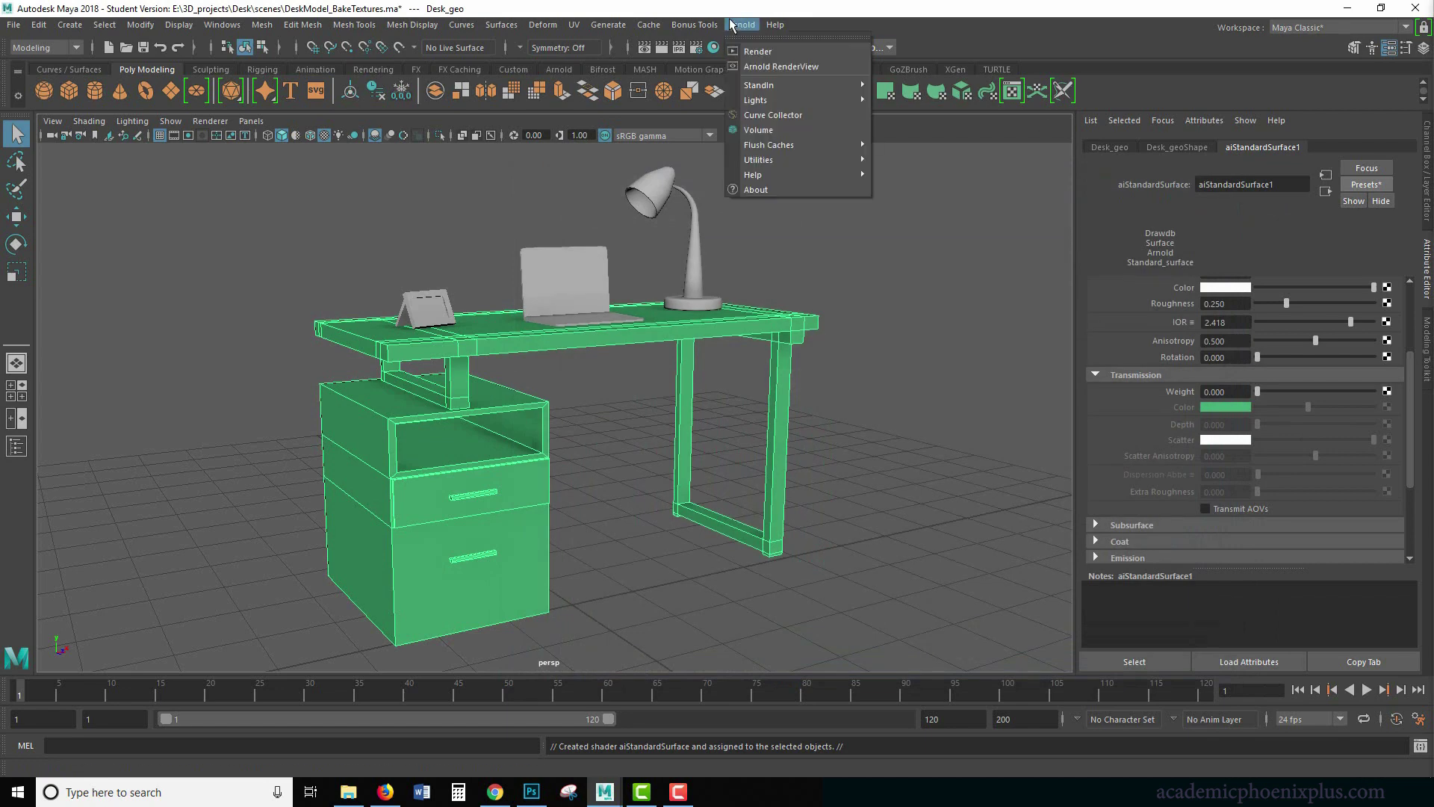
mouse_move(769, 99)
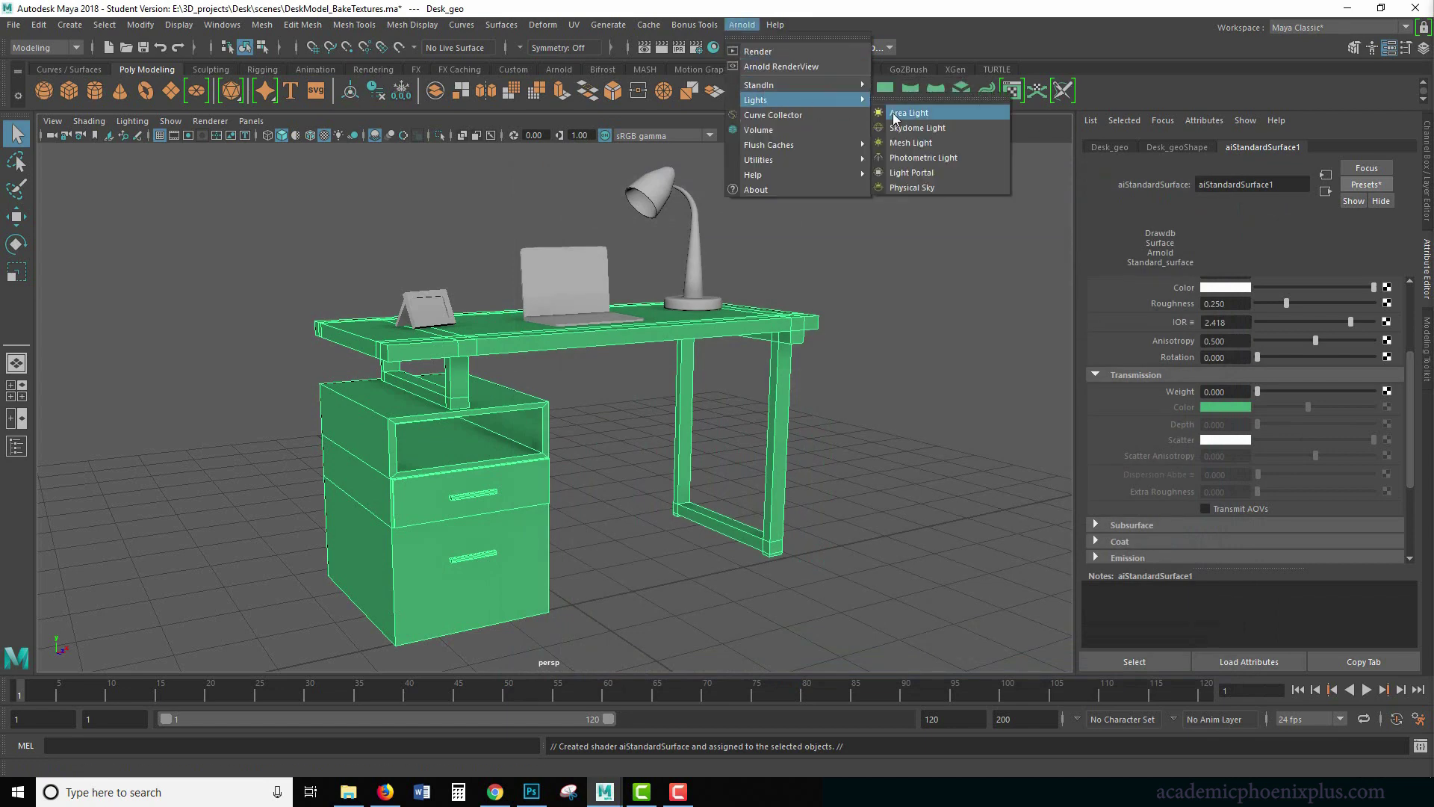
click(929, 129)
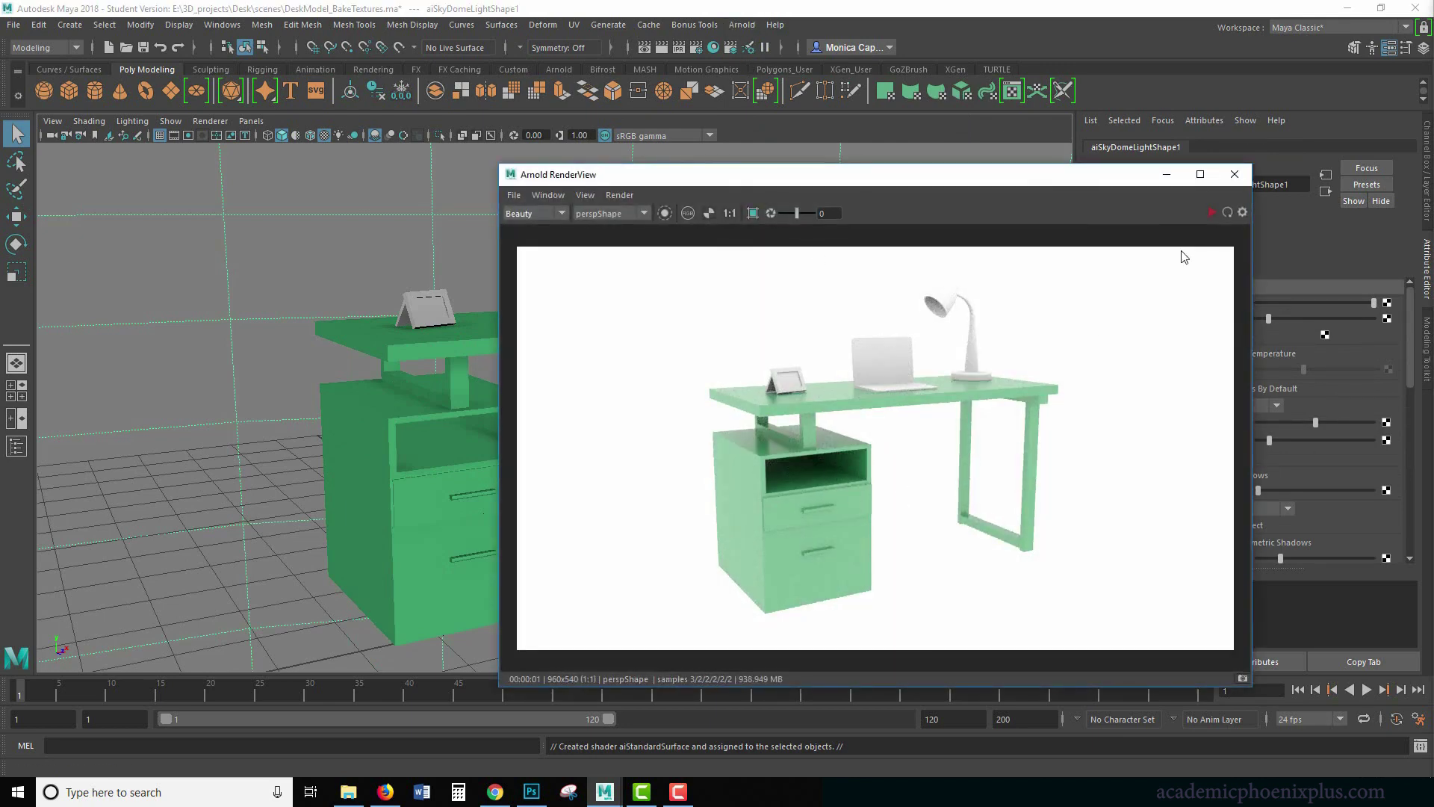
click(1234, 174)
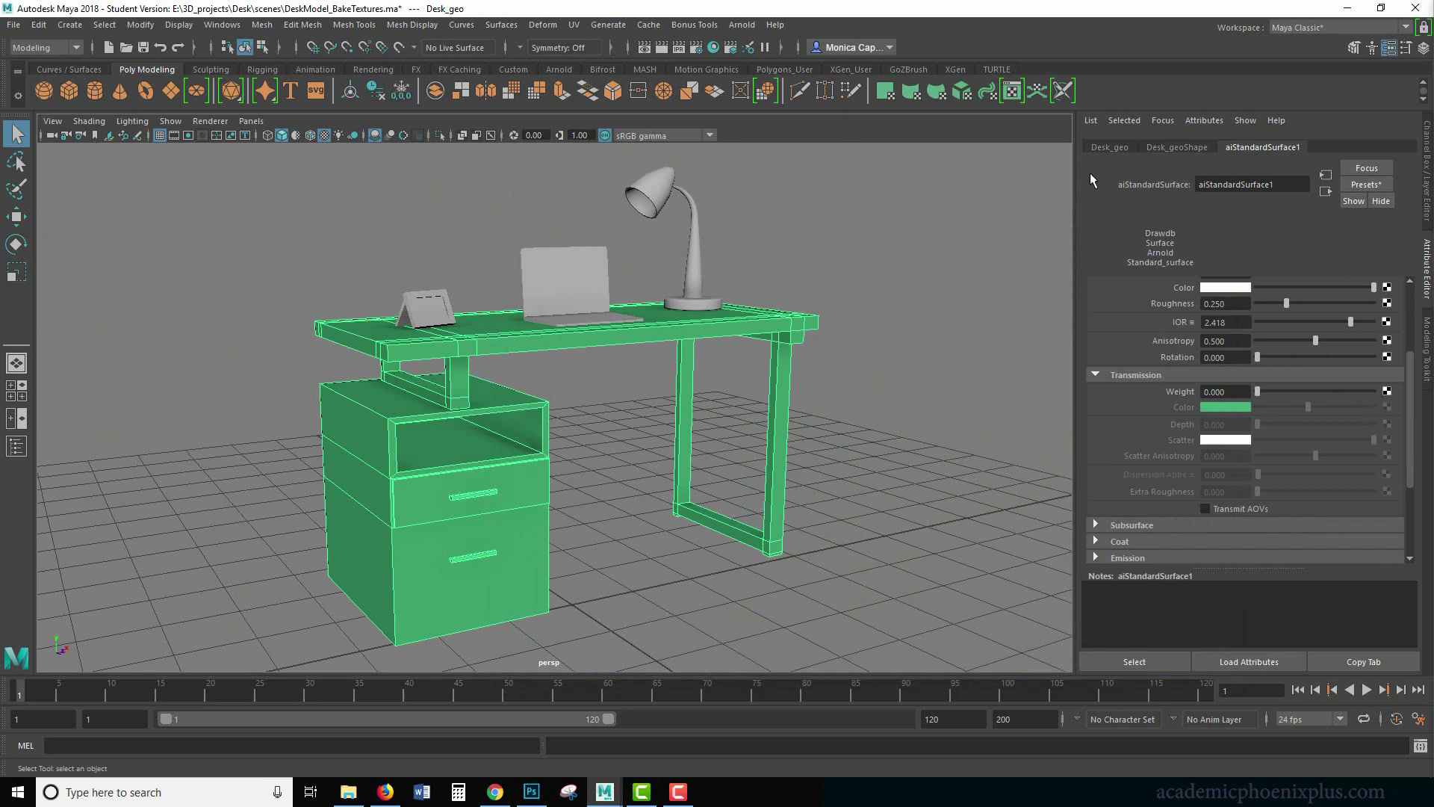
click(1110, 146)
key(ctrl+a)
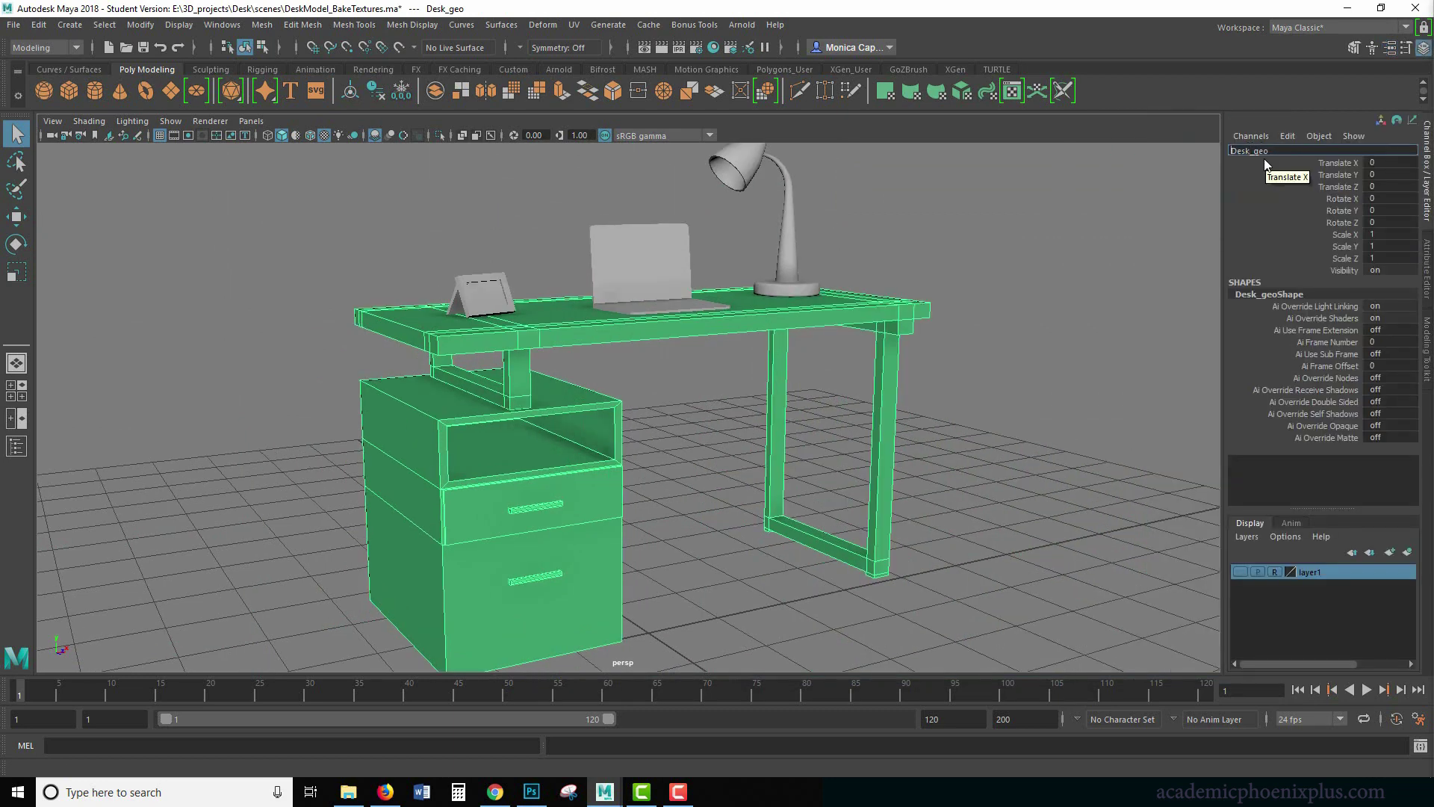
- Rename the desk JadeDesk_geo and bake it to BakedOcclusion at resolution 1024, 4 camera samples
text(Jade)
key(Return)
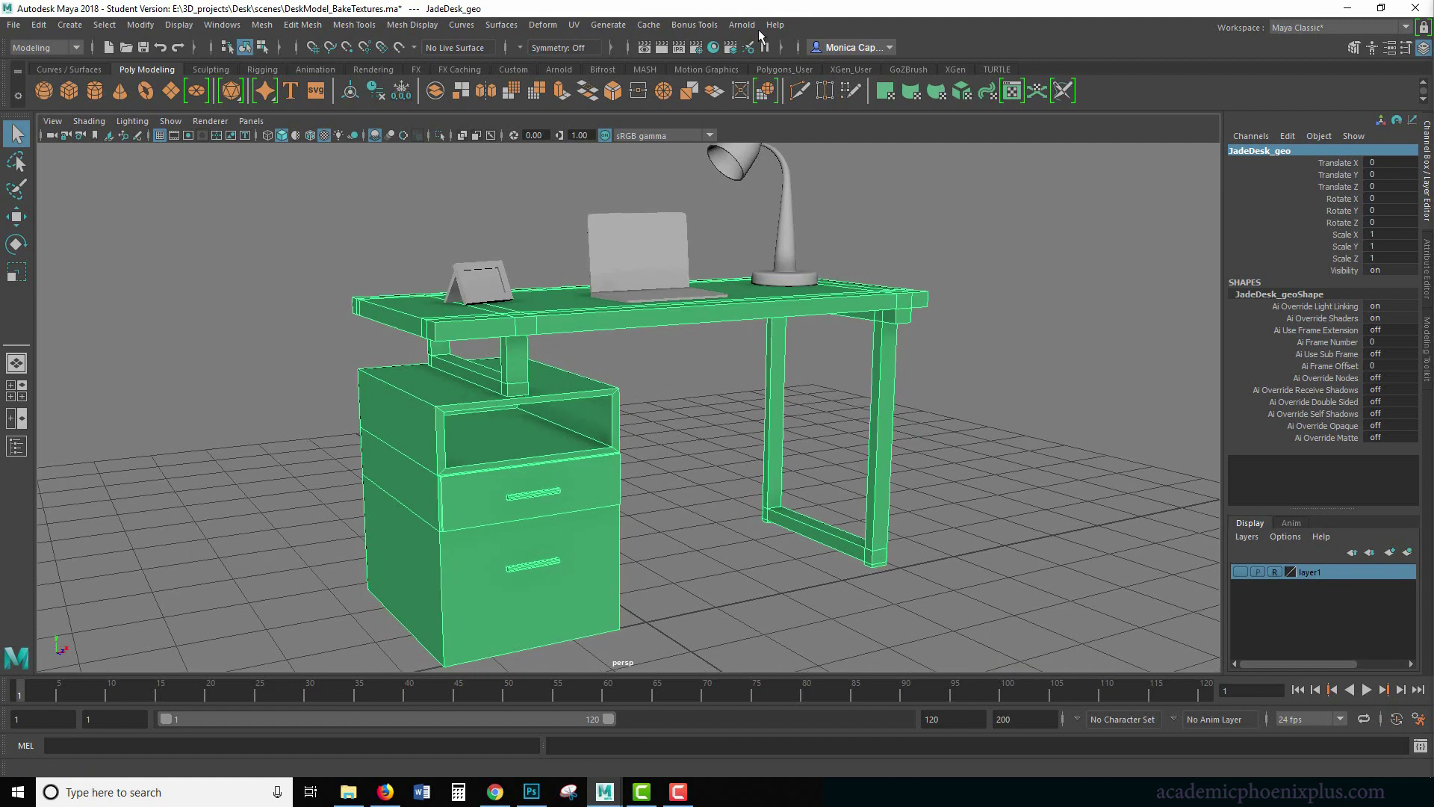
click(751, 25)
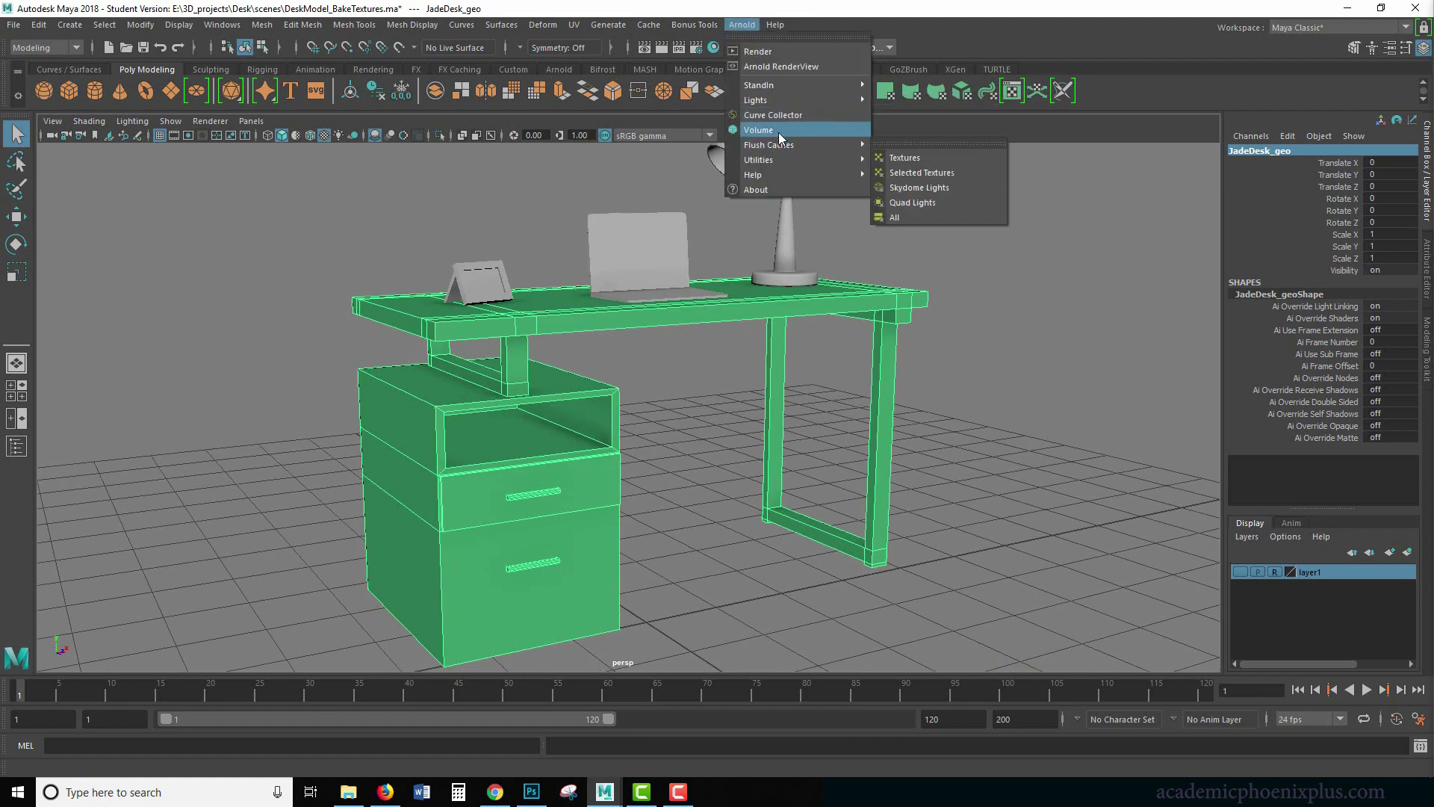
mouse_move(788, 161)
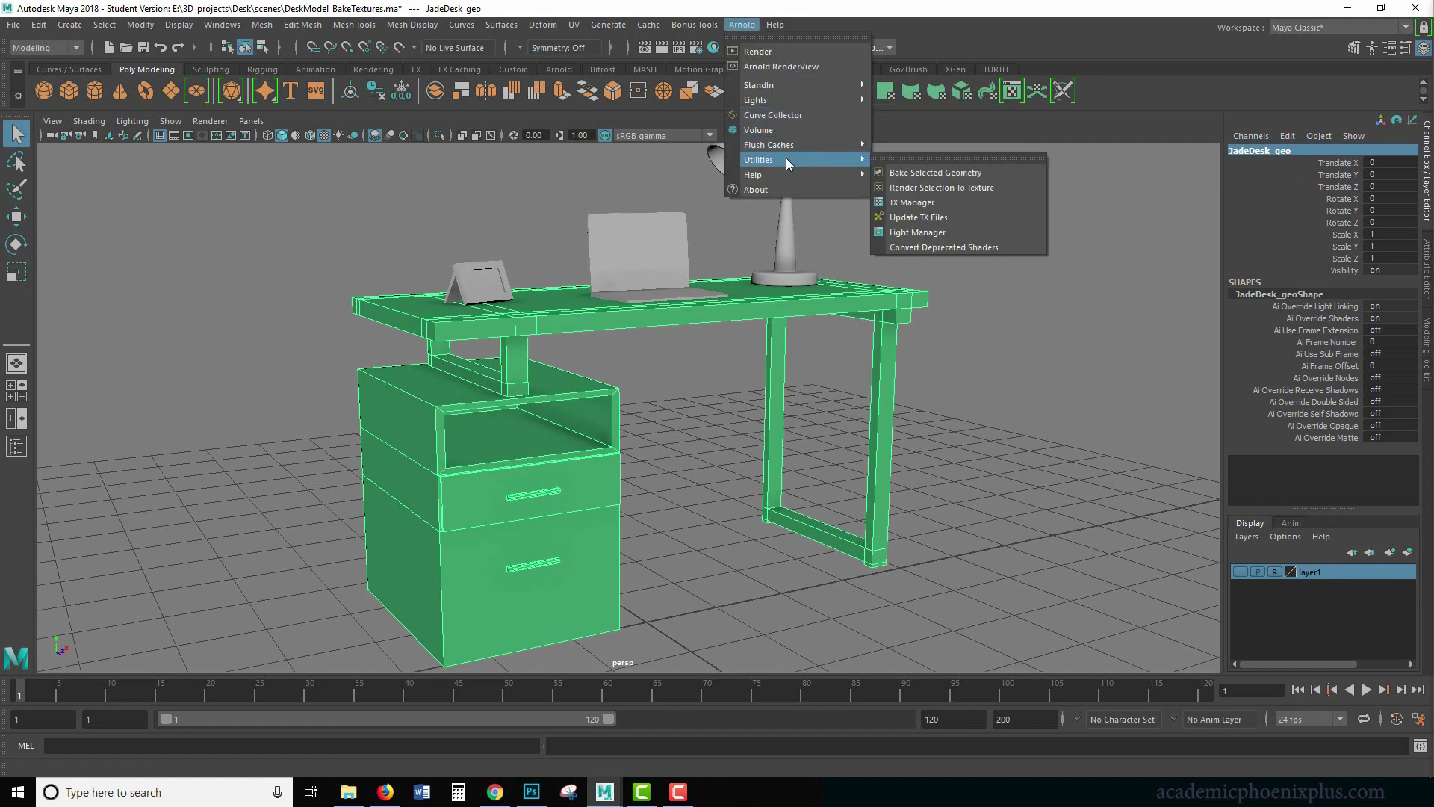
click(949, 188)
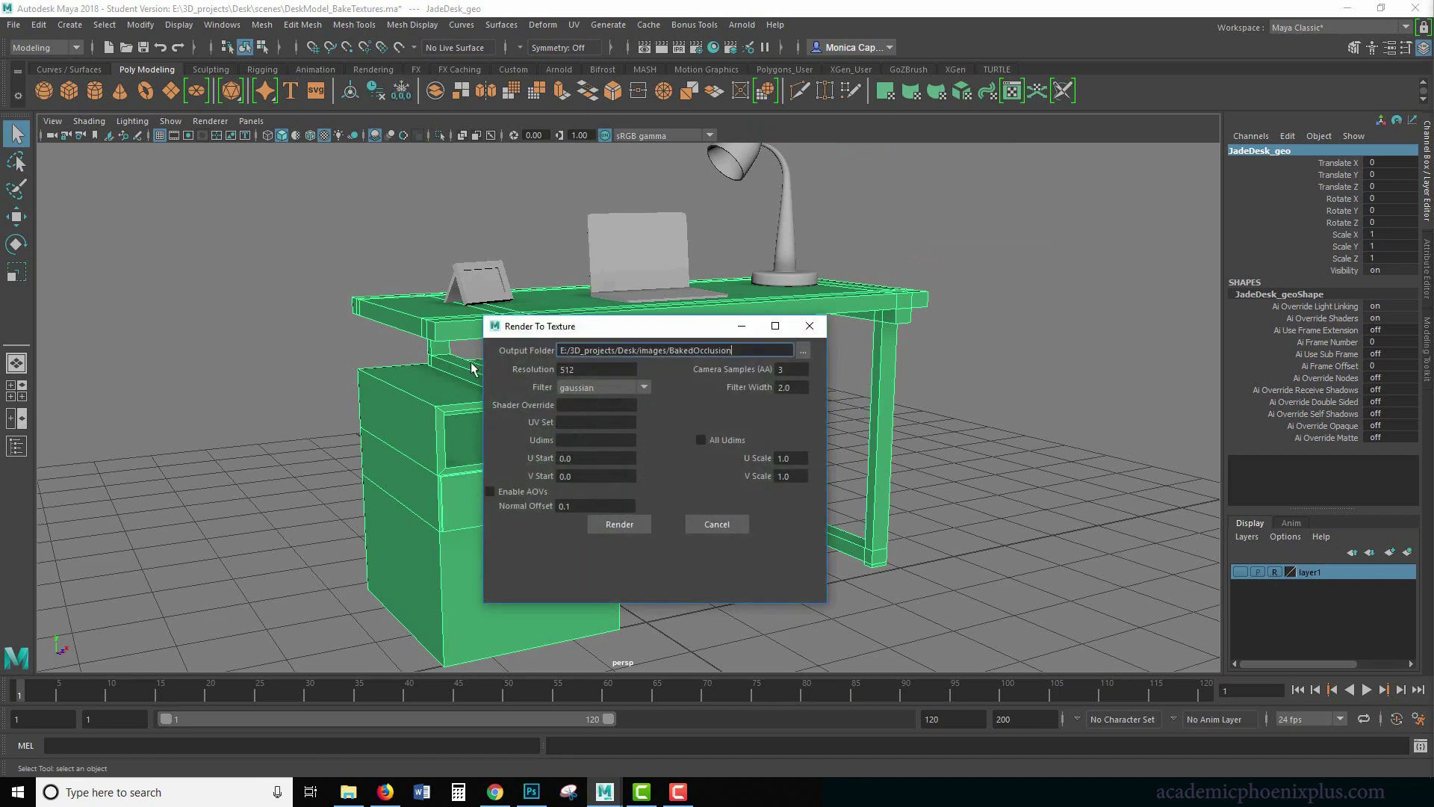
click(802, 351)
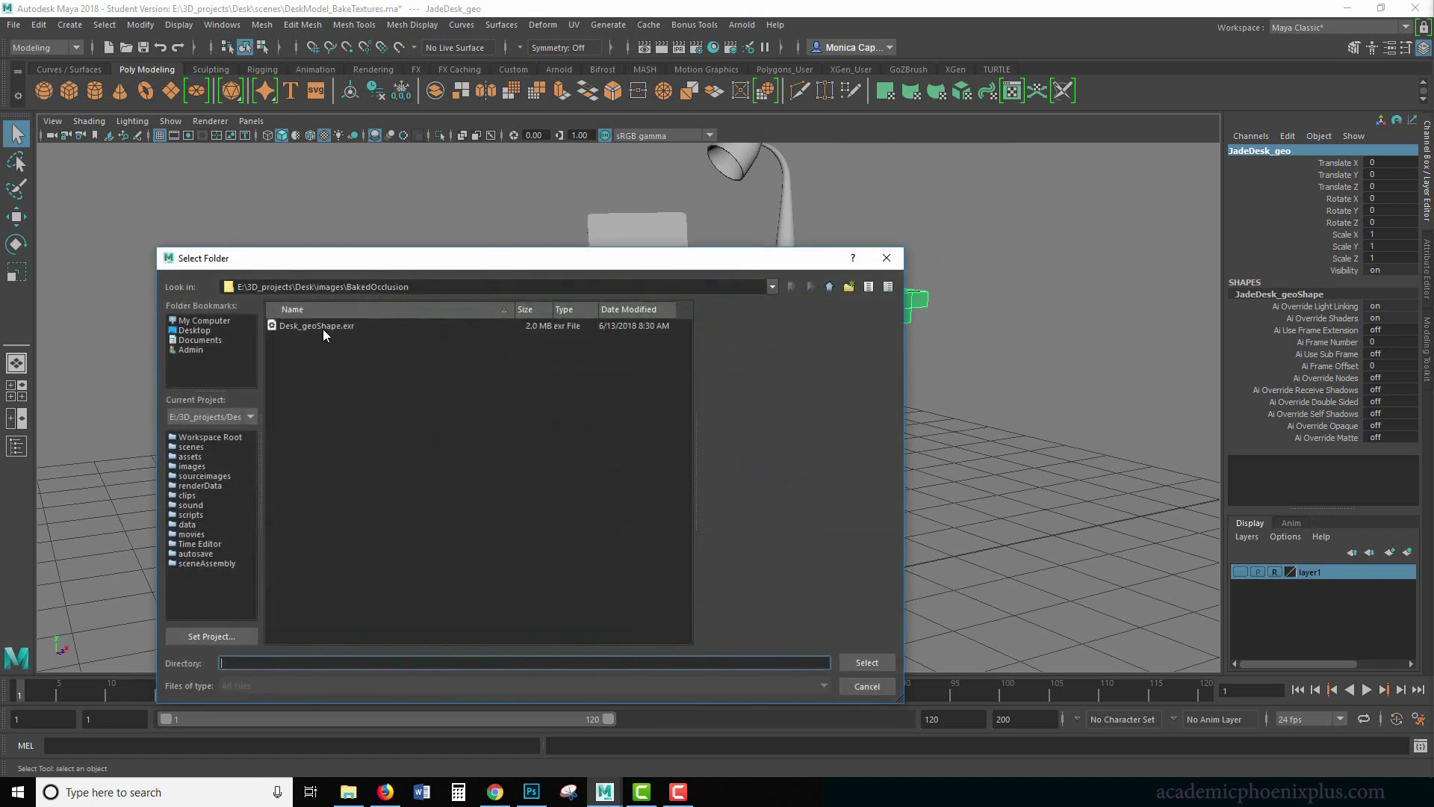
click(865, 663)
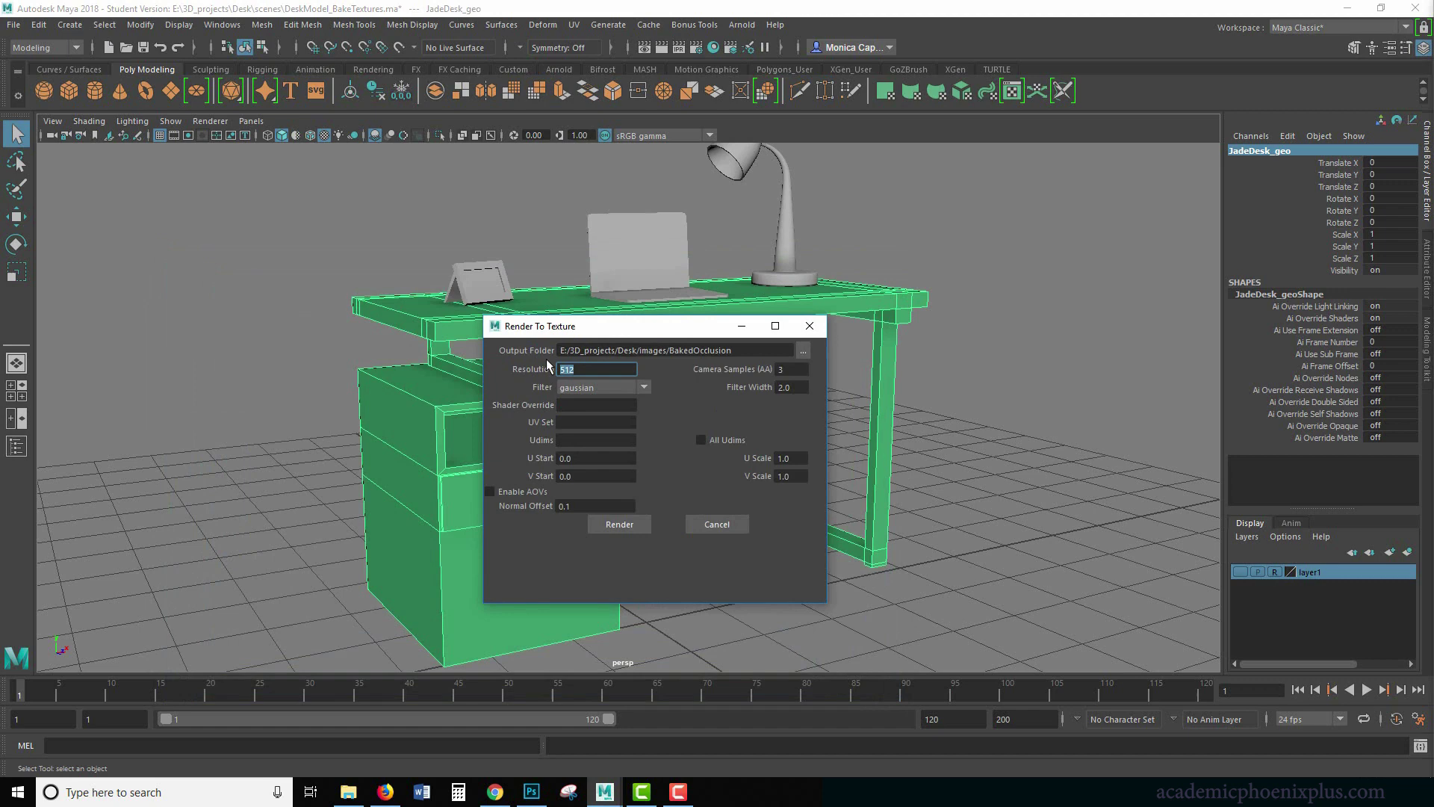
text(1)
click(793, 369)
text(4)
click(616, 406)
click(633, 523)
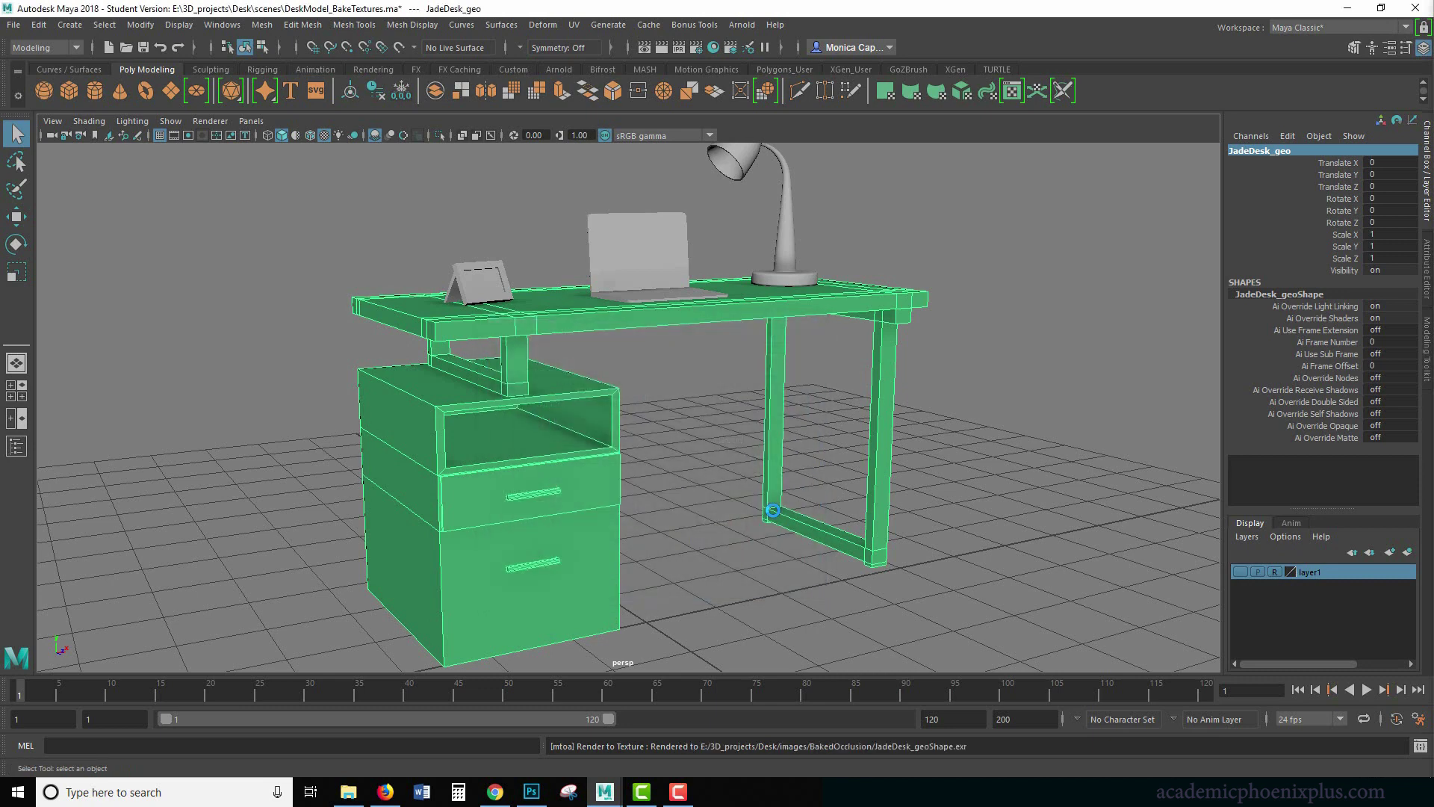
- Open JadeDesk_geoShape.exr, zoom to 100% to inspect the jade texture, then zoom out
click(348, 791)
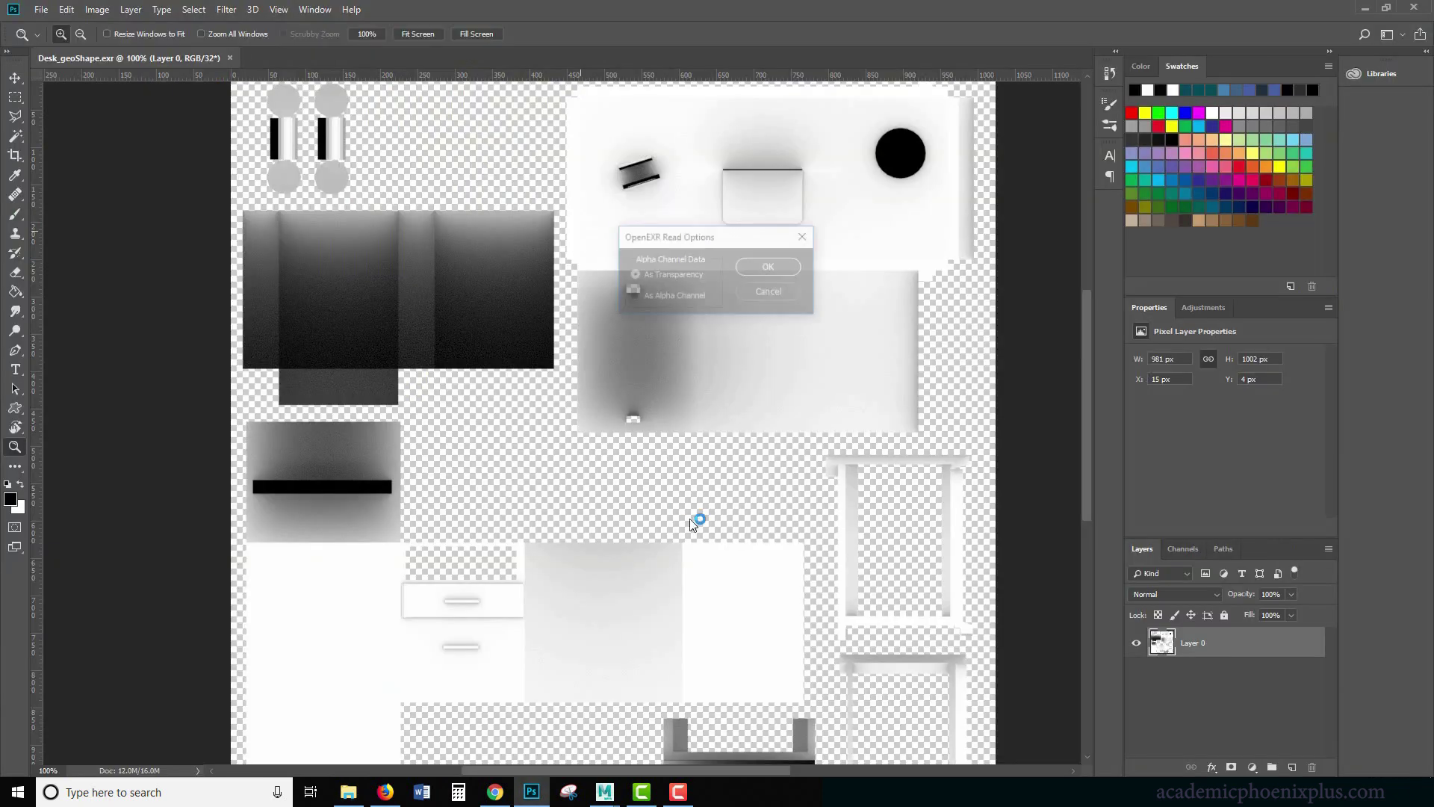
key(Return)
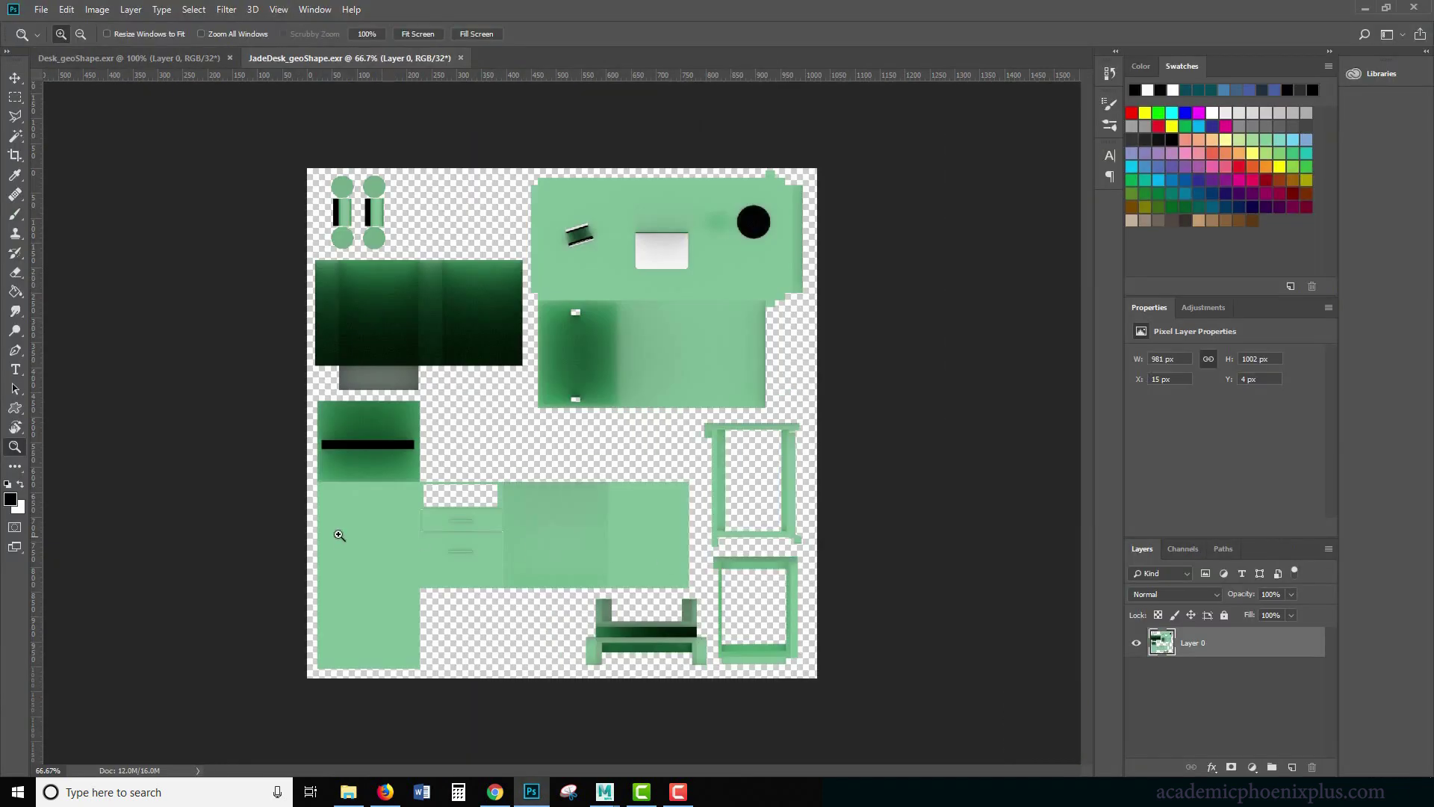
click(487, 432)
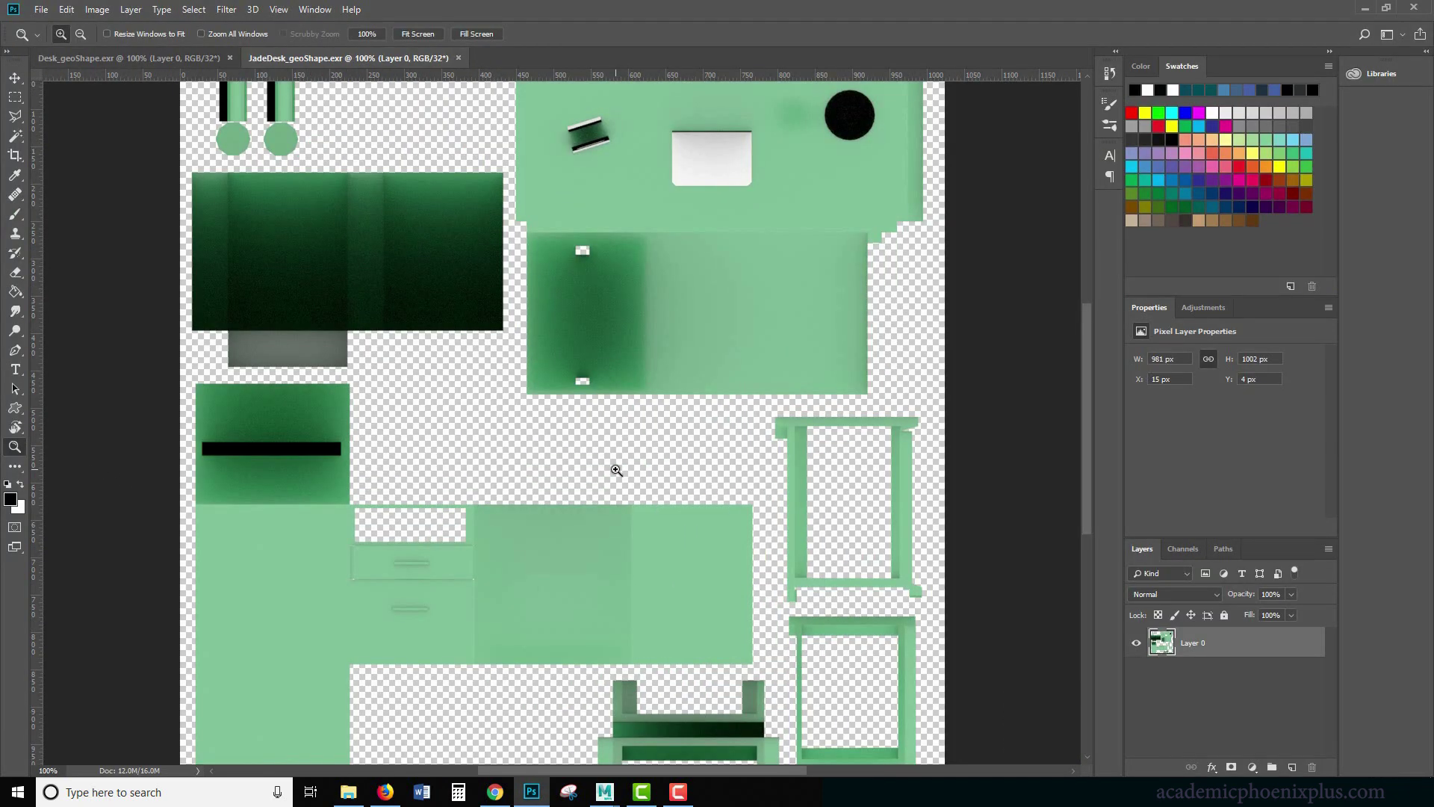
scroll(1083, 415, up, 3)
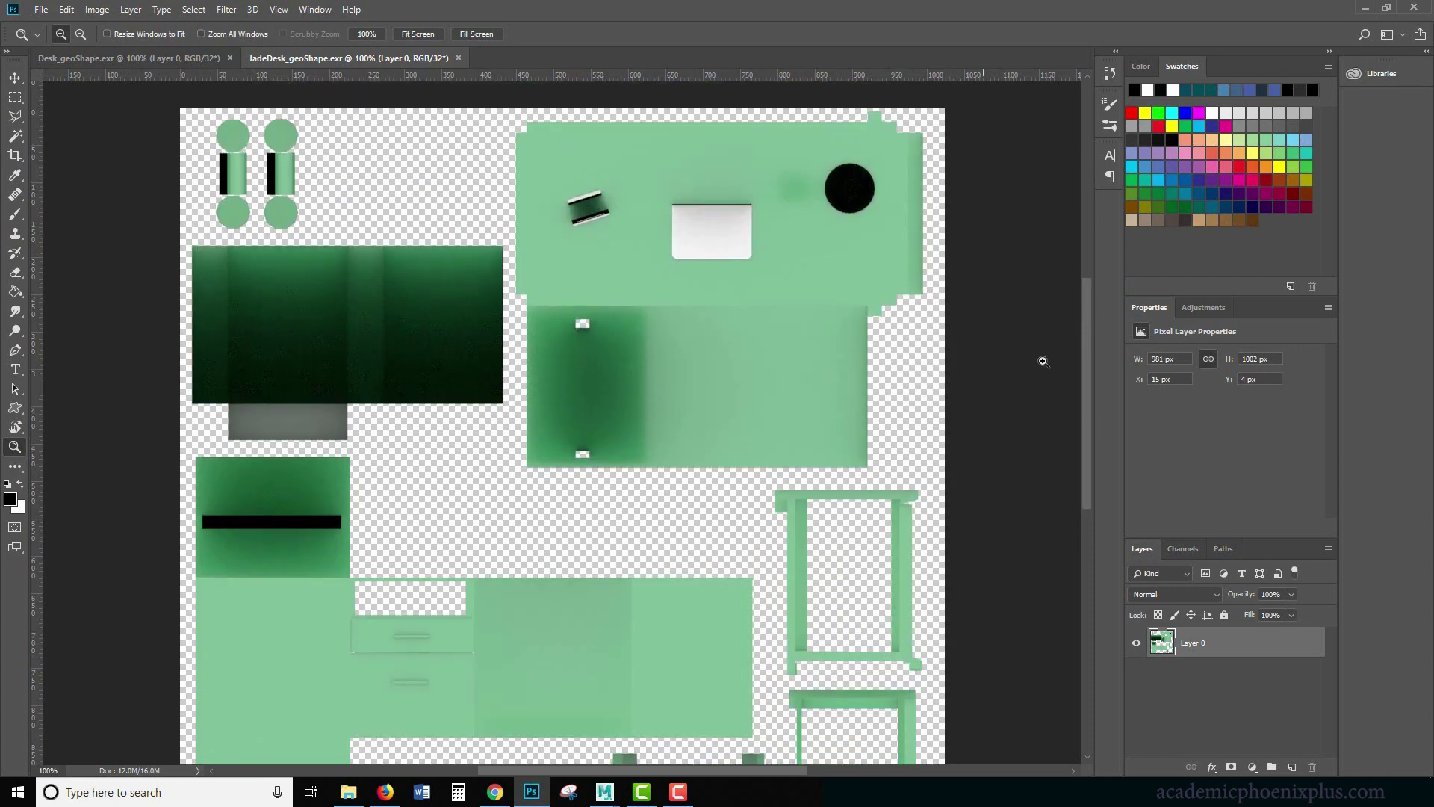
drag(1087, 348, 1084, 402)
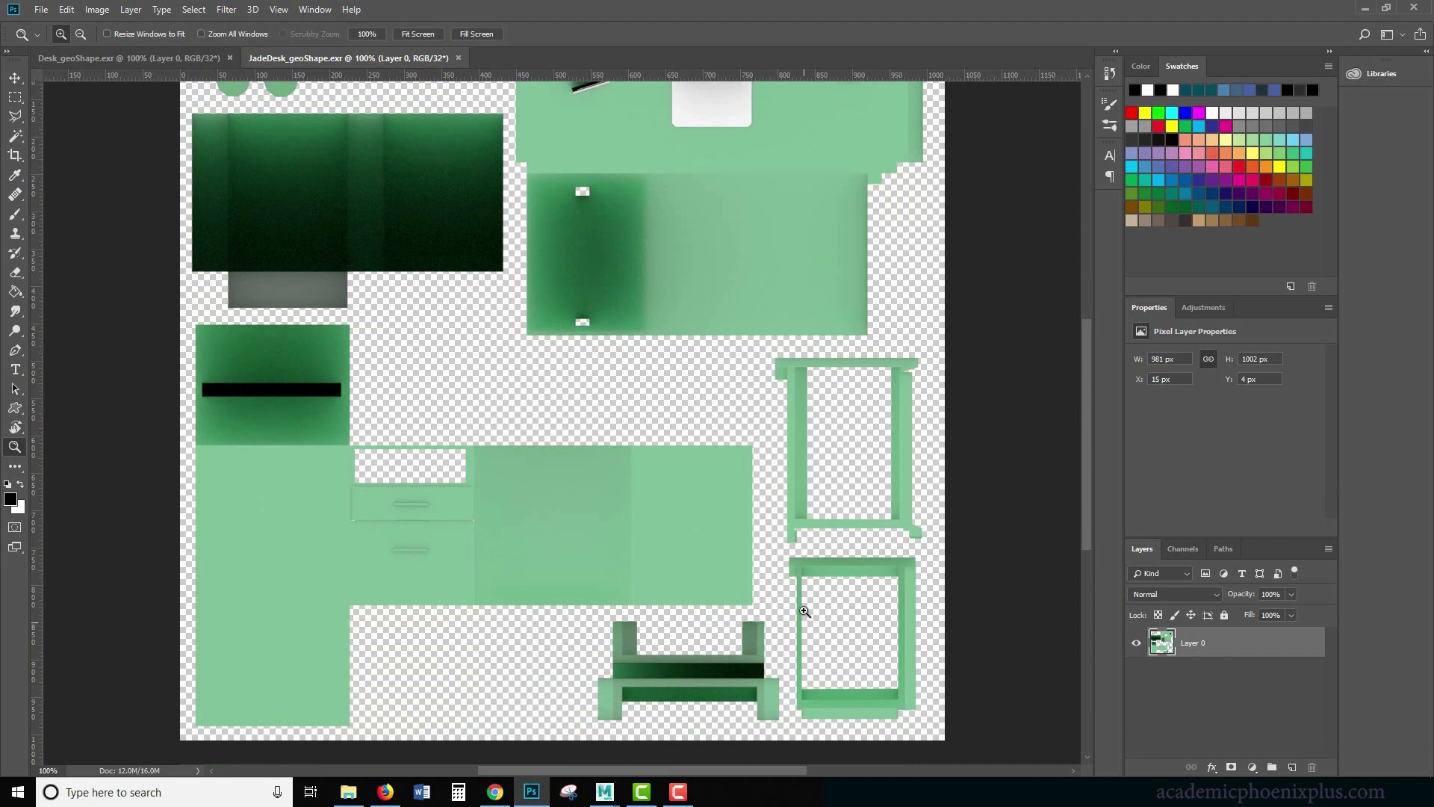
scroll(804, 611, up, 3)
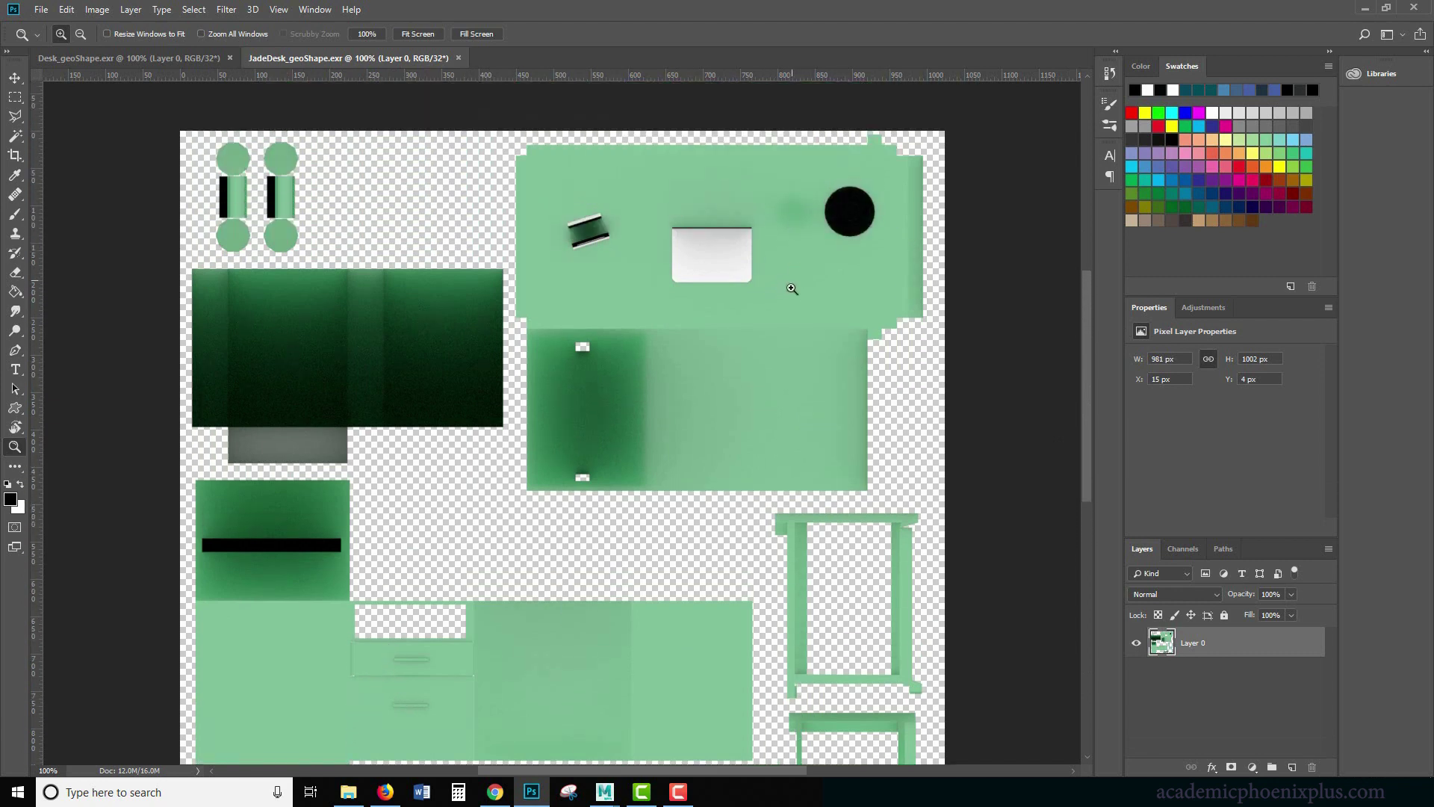
key(ctrl+minus)
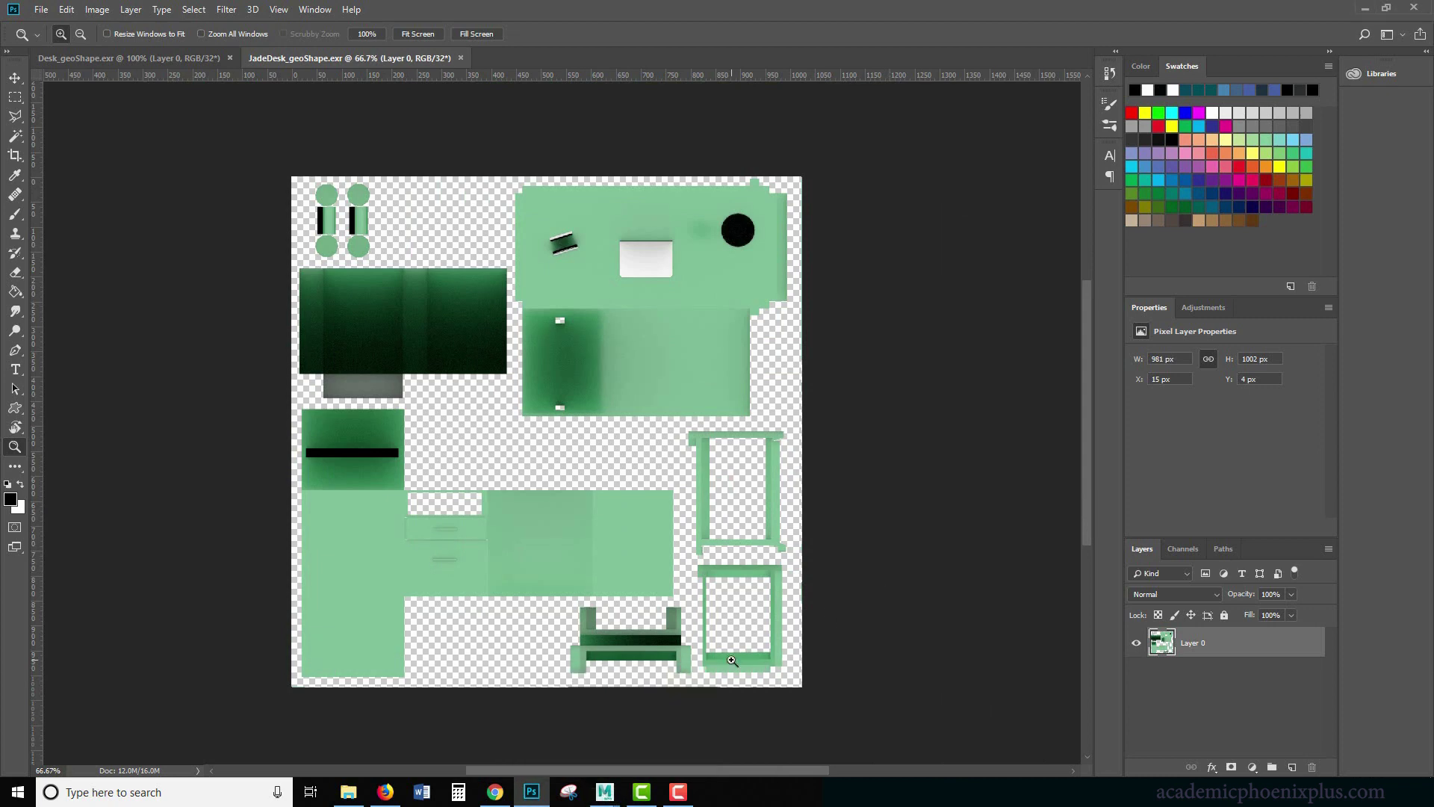
- Switch back to the Maya window showing the jade-green JadeDesk_geo scene
mouse_move(606, 786)
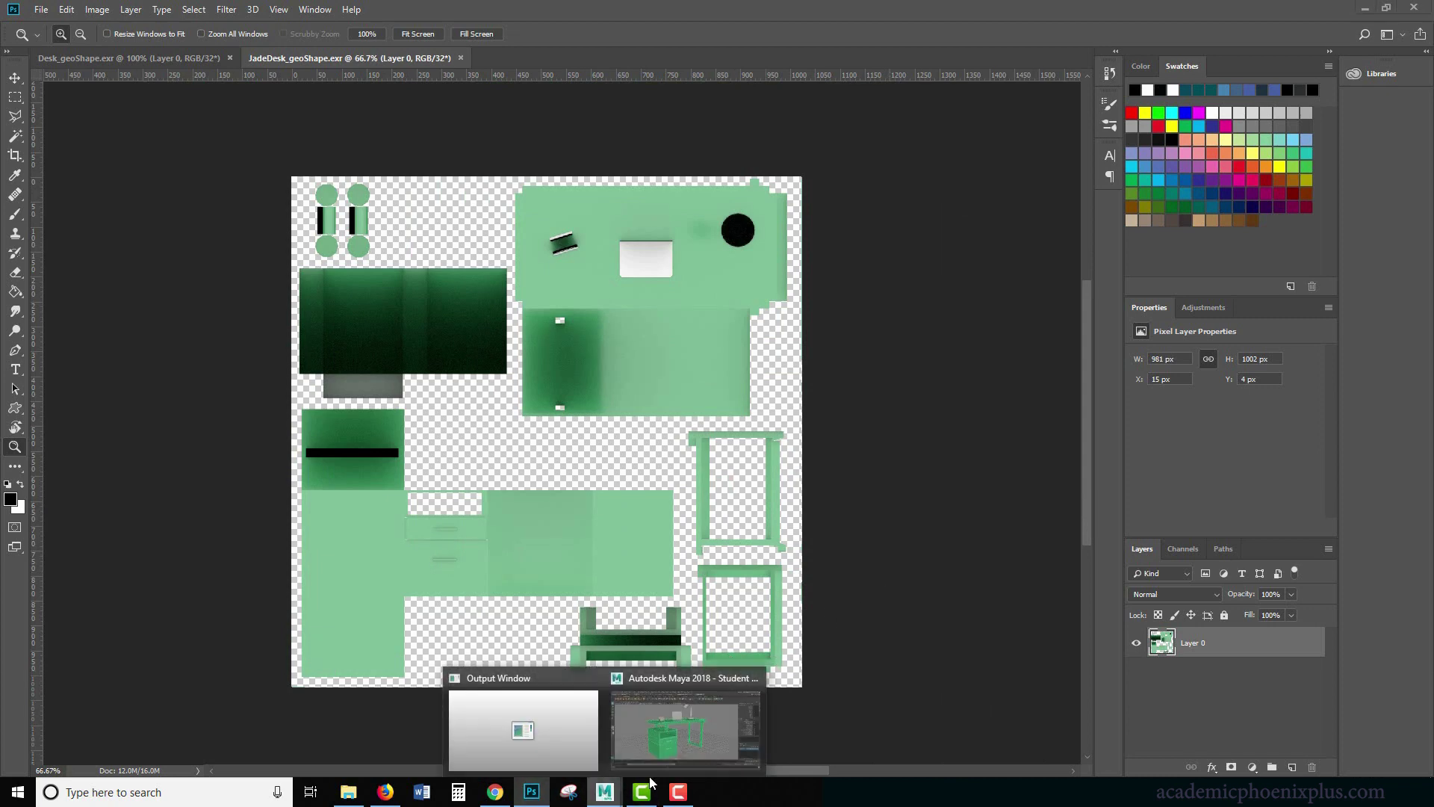
click(679, 745)
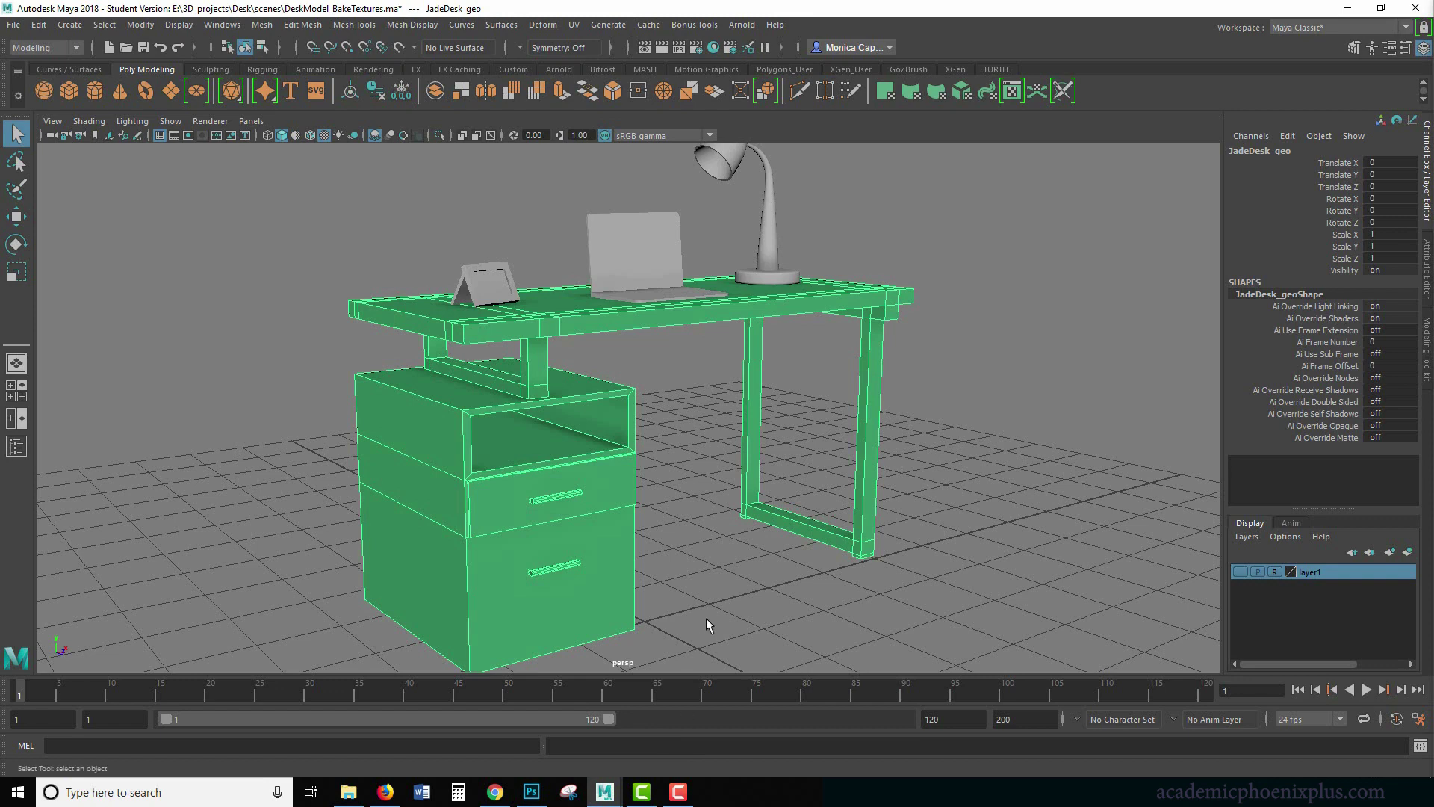